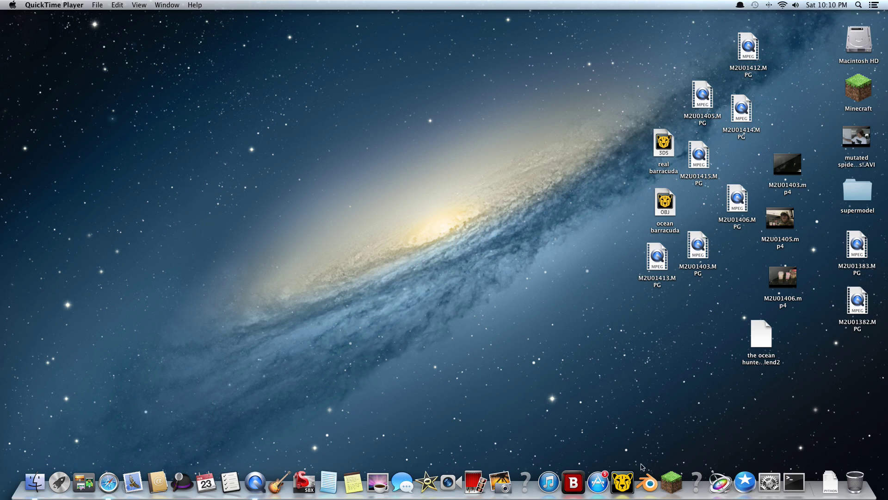
Step: Launch Blender, dismiss the splash screen and delete the default camera from the scene
{"action": "left_click", "coordinate": [649, 484]}
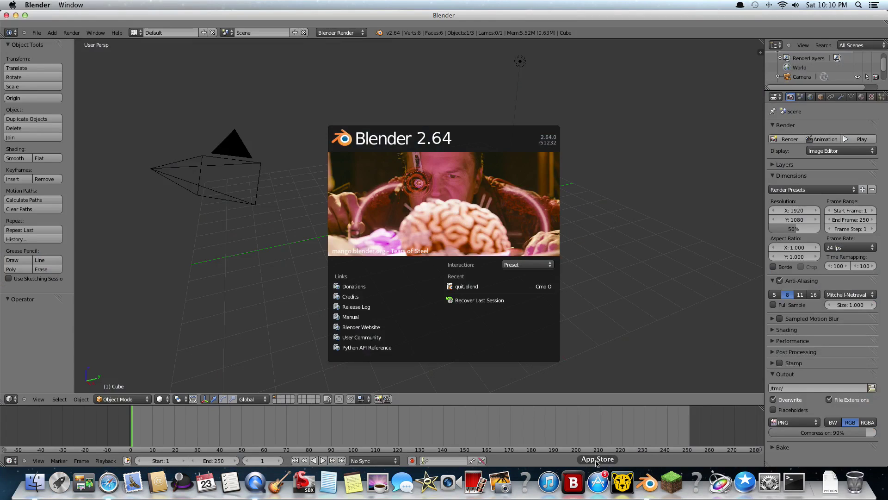
{"action": "left_click", "coordinate": [623, 351]}
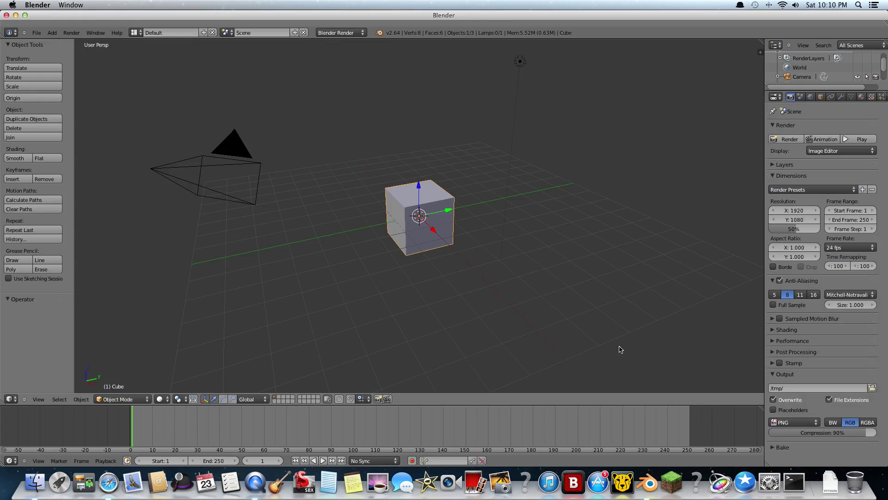
{"action": "right_click", "coordinate": [198, 156]}
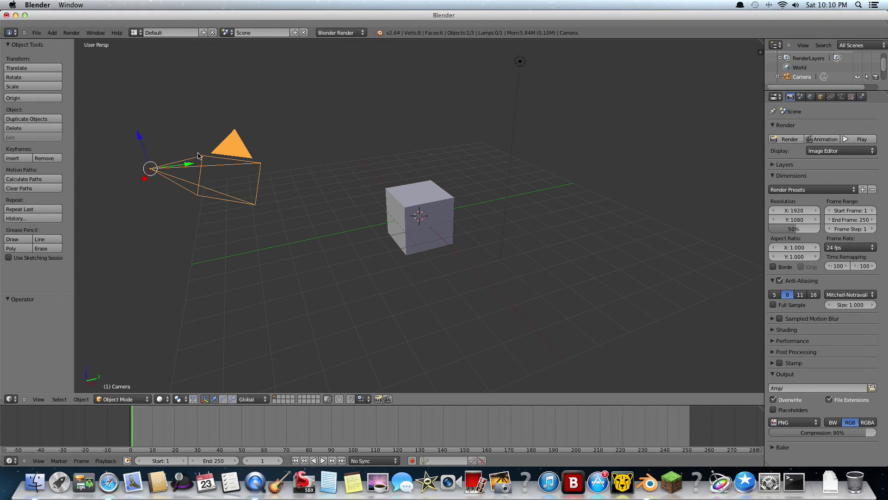
{"action": "key", "text": "x"}
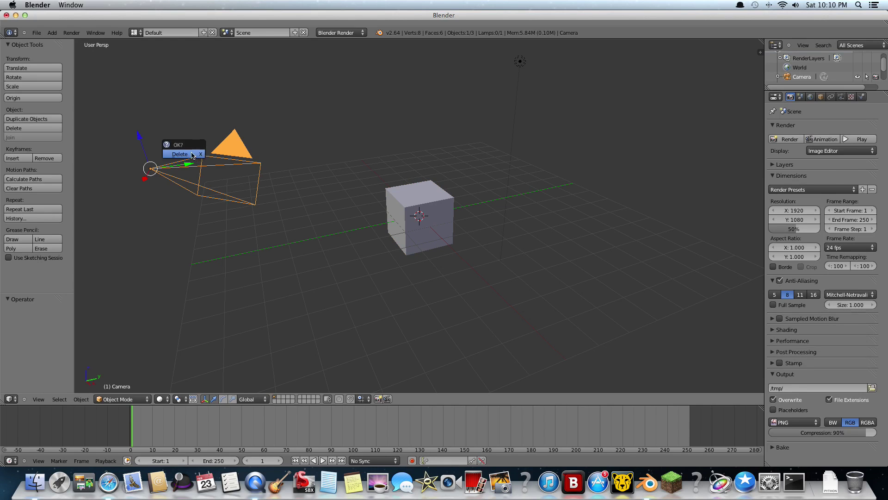
{"action": "left_click", "coordinate": [190, 155]}
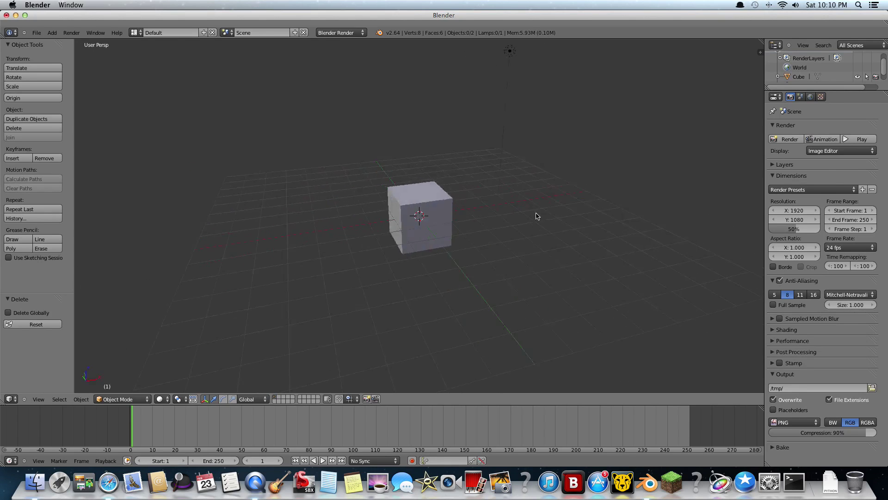
Step: Scale the default cube down to about 0.25 and raise it about 2.1 units along Z
{"action": "scroll", "coordinate": [479, 225], "scroll_direction": "up", "scroll_amount": 5}
{"action": "scroll", "coordinate": [479, 225], "scroll_direction": "down", "scroll_amount": 3}
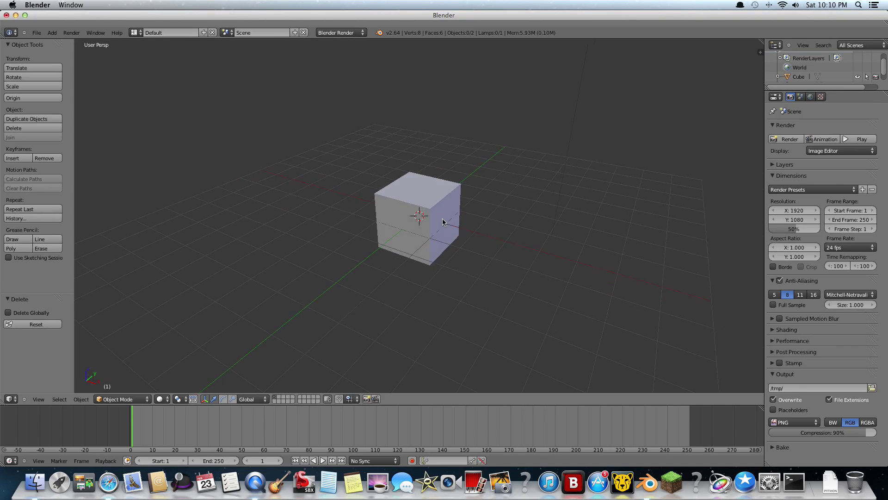
{"action": "right_click", "coordinate": [445, 221]}
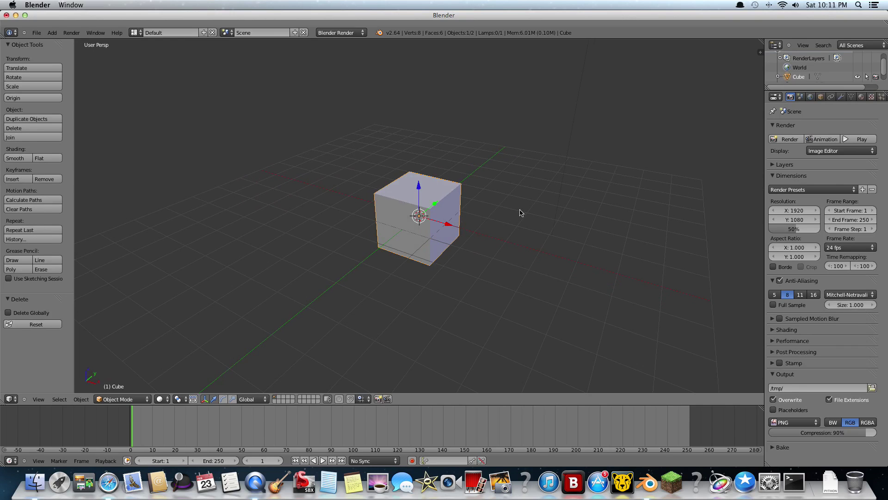
{"action": "mouse_move", "coordinate": [442, 192]}
{"action": "middle_mouse_down"}
{"action": "mouse_move", "coordinate": [458, 175]}
{"action": "mouse_move", "coordinate": [541, 214]}
{"action": "mouse_move", "coordinate": [458, 192]}
{"action": "middle_mouse_up"}
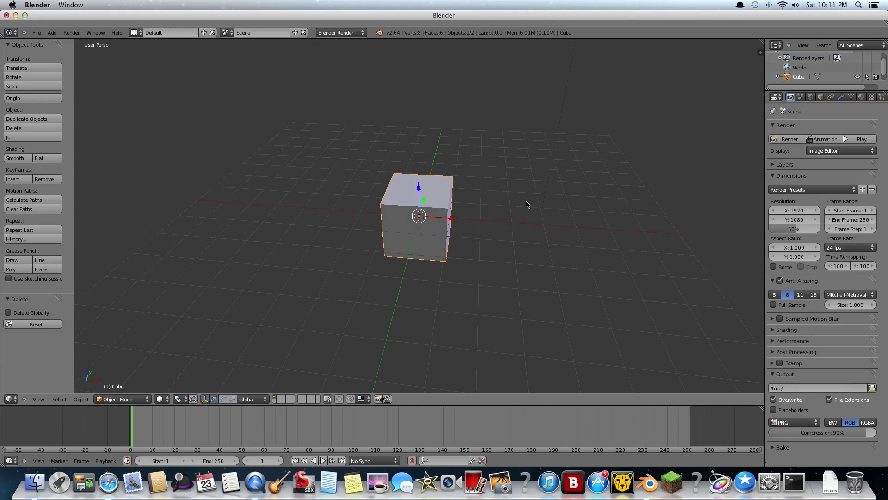
{"action": "key", "text": "s"}
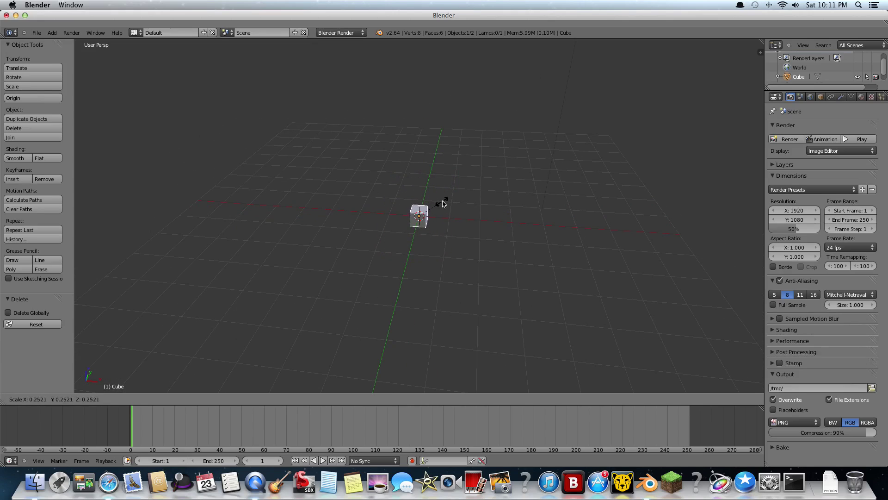
{"action": "left_click", "coordinate": [443, 203]}
{"action": "key", "text": "g"}
{"action": "key", "text": "z"}
{"action": "left_click", "coordinate": [406, 132]}
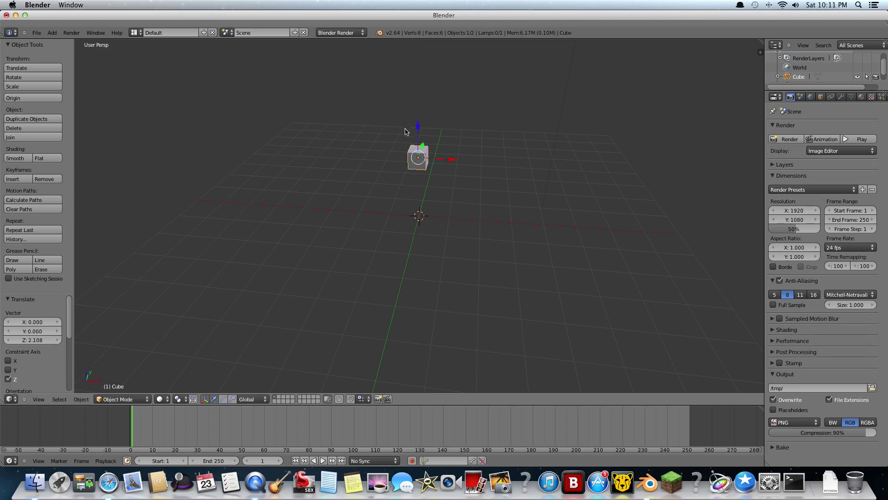
Step: Snap the 3D cursor to the selected cube and add a new camera there
{"action": "middle_click_drag", "start_coordinate": [474, 161], "coordinate": [463, 177]}
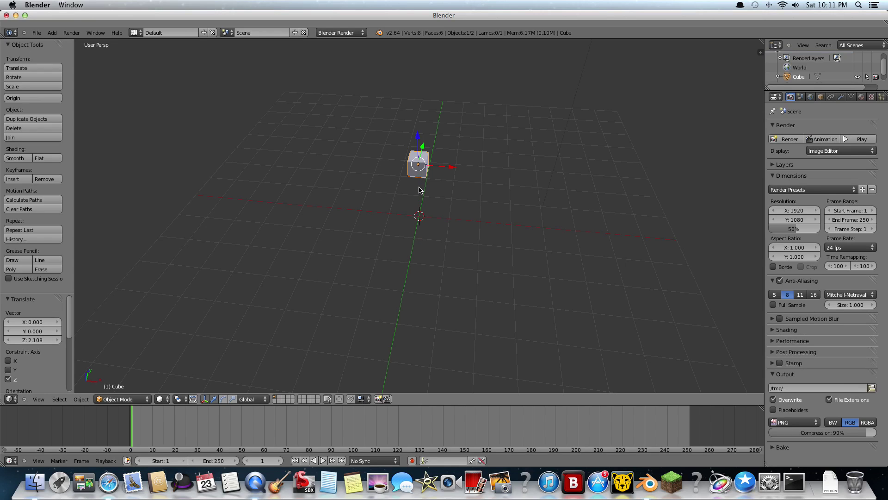
{"action": "key", "text": "shift+s"}
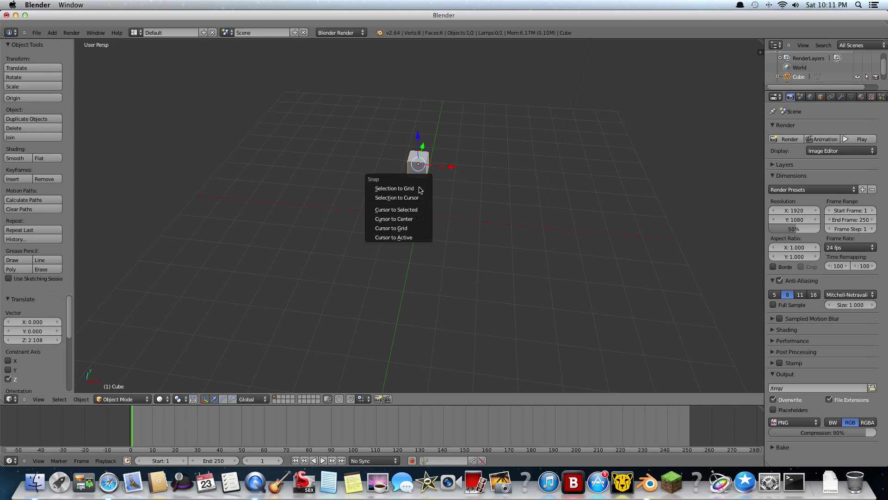
{"action": "left_click", "coordinate": [412, 210]}
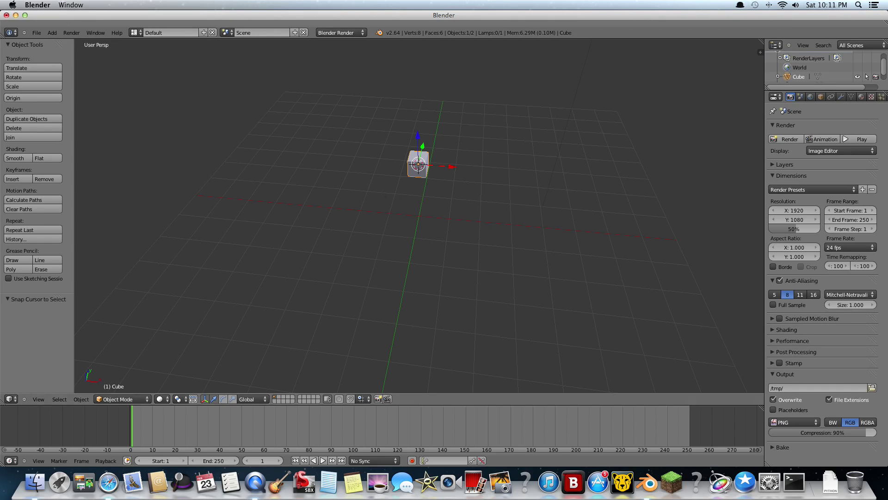
{"action": "left_click", "coordinate": [52, 32]}
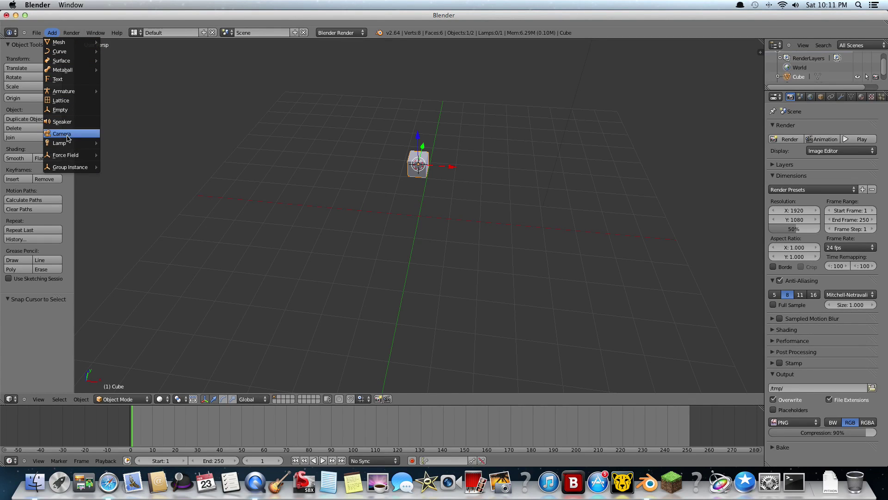
{"action": "left_click", "coordinate": [67, 138]}
Step: Rotate the new camera about 91.4° around global X and move it about 0.345 along Y to the cube's side
{"action": "middle_click_drag", "start_coordinate": [347, 142], "coordinate": [451, 120]}
{"action": "key", "text": "r"}
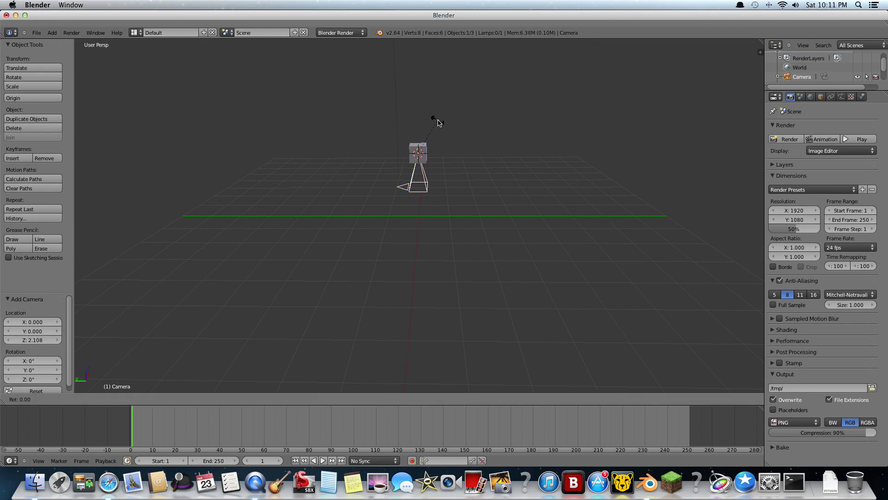
{"action": "key", "text": "y"}
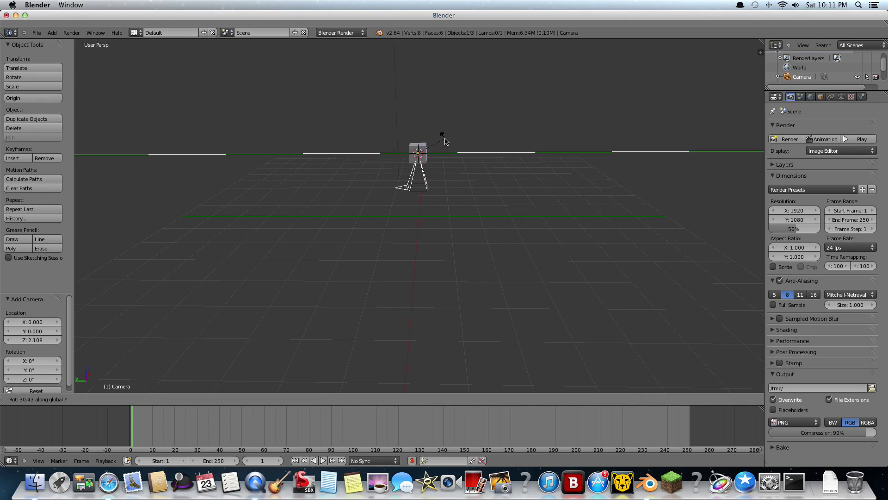
{"action": "key", "text": "x"}
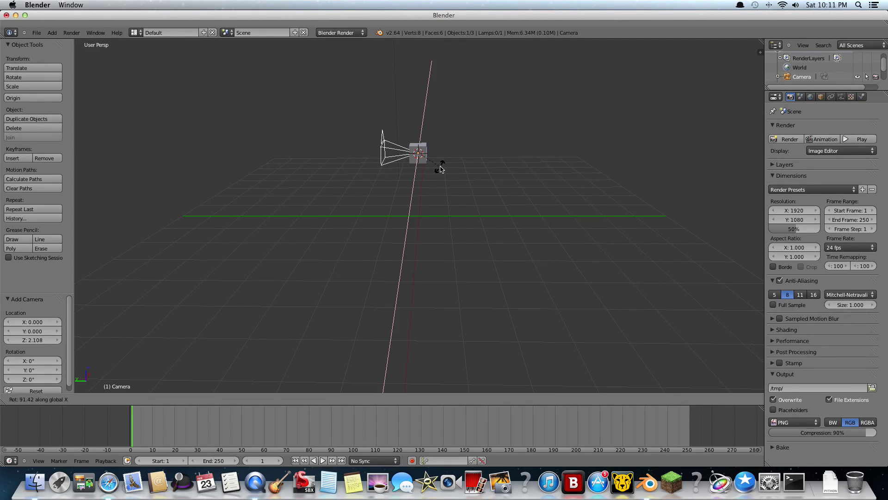
{"action": "left_click", "coordinate": [440, 169]}
{"action": "middle_click_drag", "start_coordinate": [440, 169], "coordinate": [464, 183]}
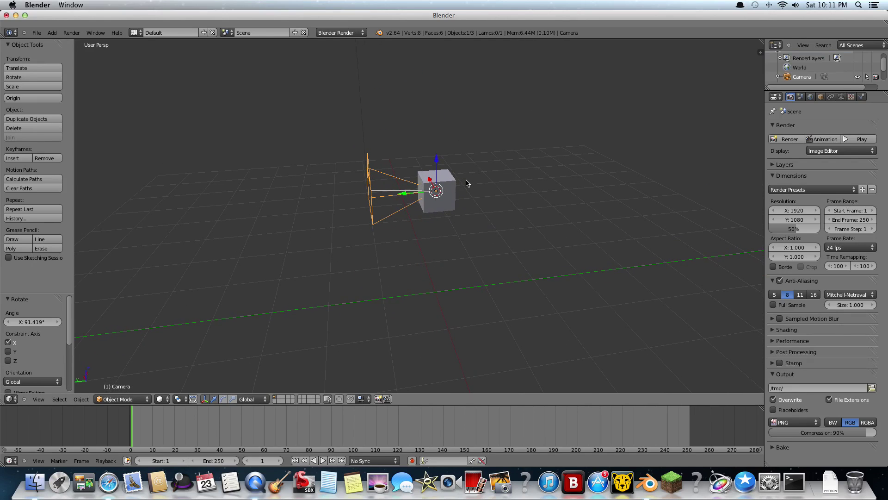
{"action": "left_click_drag", "start_coordinate": [406, 195], "coordinate": [385, 197]}
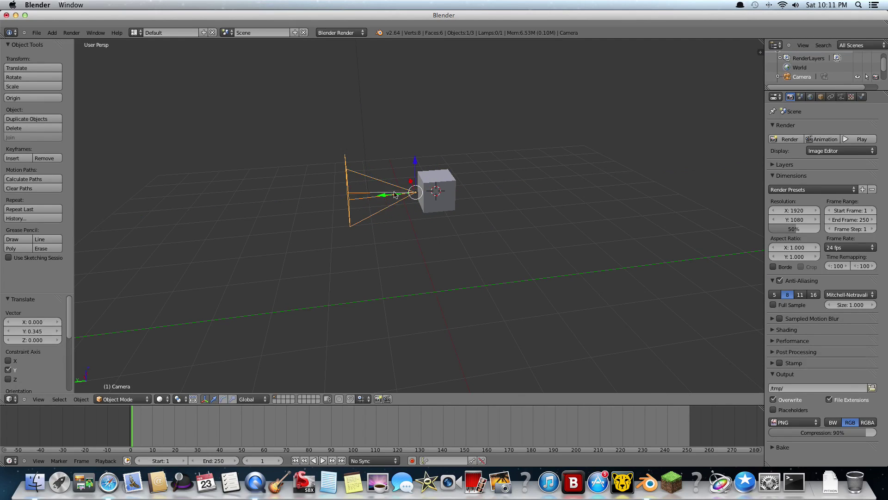
Step: Parent the camera to the small cube, using the Object parent type
{"action": "scroll", "coordinate": [413, 196], "scroll_direction": "up", "scroll_amount": 3}
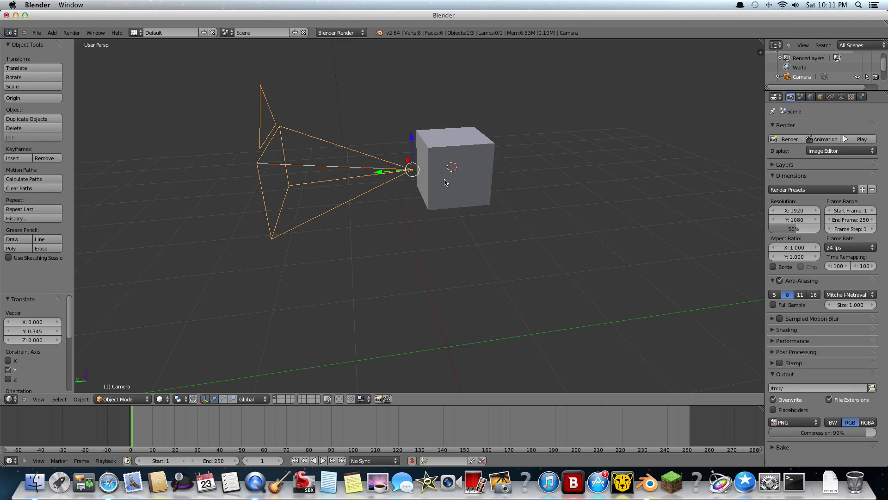
{"action": "middle_click_drag", "start_coordinate": [444, 181], "coordinate": [416, 182]}
{"action": "scroll", "coordinate": [426, 186], "scroll_direction": "down", "scroll_amount": 2}
{"action": "scroll", "coordinate": [424, 181], "scroll_direction": "down", "scroll_amount": 2}
{"action": "scroll", "coordinate": [430, 180], "scroll_direction": "up", "scroll_amount": 2}
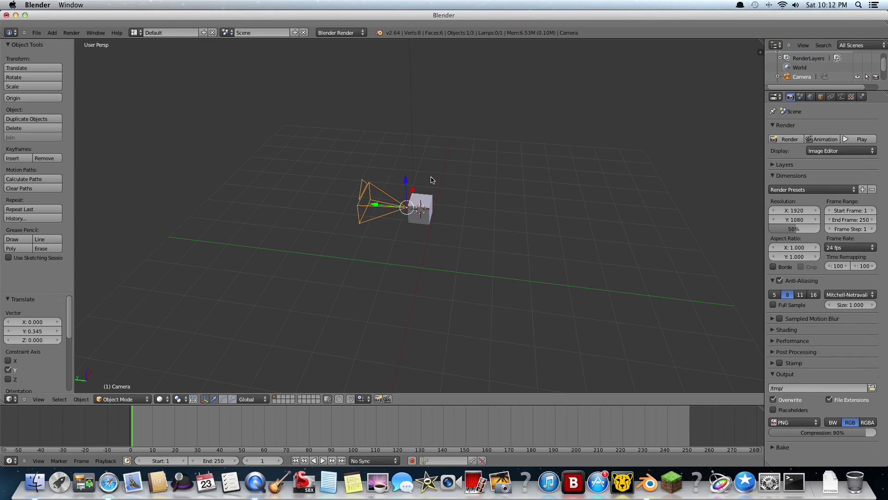
{"action": "scroll", "coordinate": [430, 179], "scroll_direction": "up", "scroll_amount": 2}
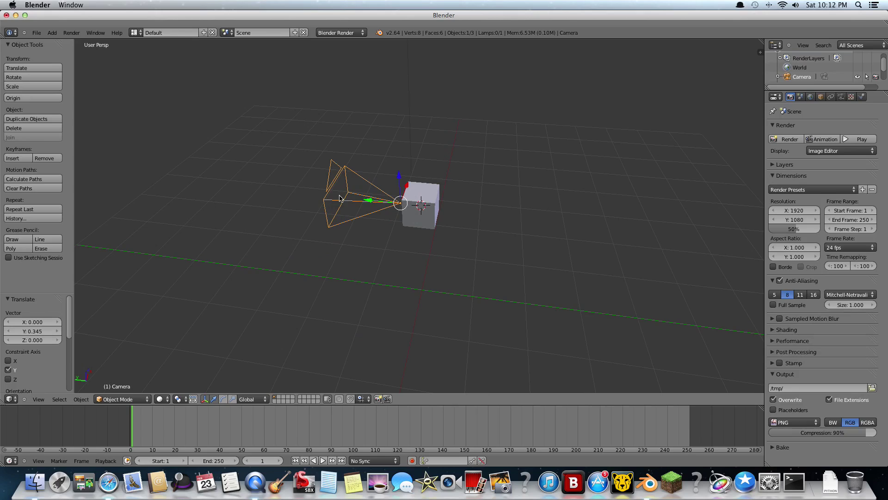
{"action": "right_click", "coordinate": [435, 200], "text": "shift"}
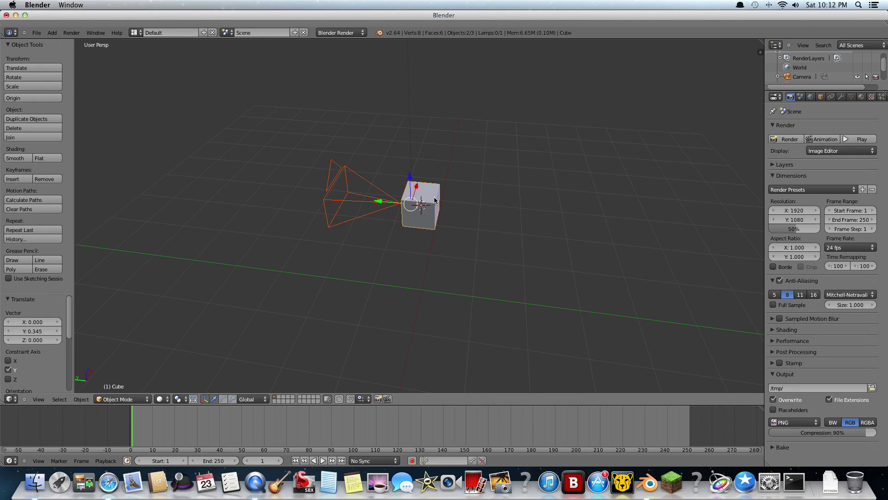
{"action": "key", "text": "ctrl+p"}
{"action": "left_click", "coordinate": [435, 199]}
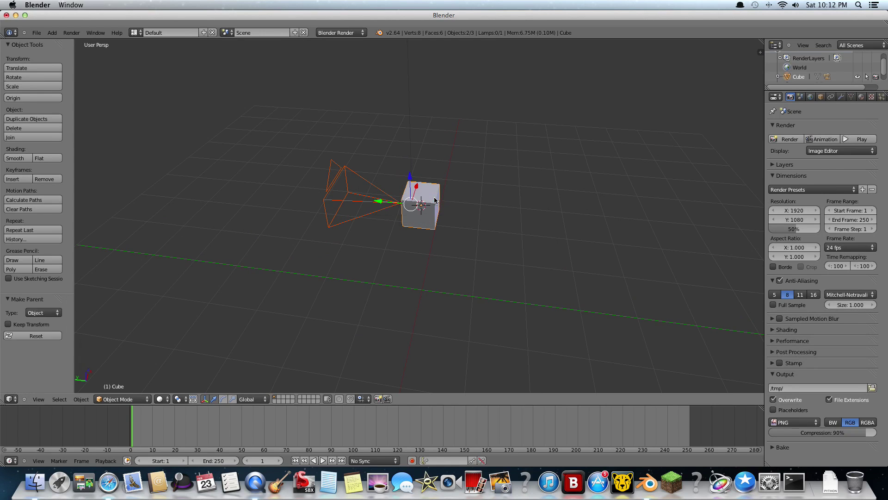
Step: Rotate the selected cube and camera together about 85.35° around the global Z axis
{"action": "scroll", "coordinate": [435, 200], "scroll_direction": "down", "scroll_amount": 2}
{"action": "middle_click_drag", "start_coordinate": [435, 200], "coordinate": [327, 197]}
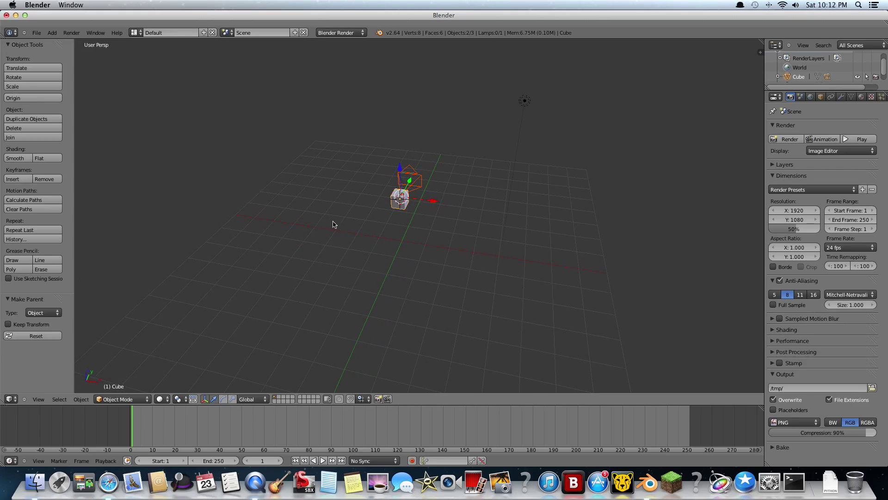
{"action": "key", "text": "r"}
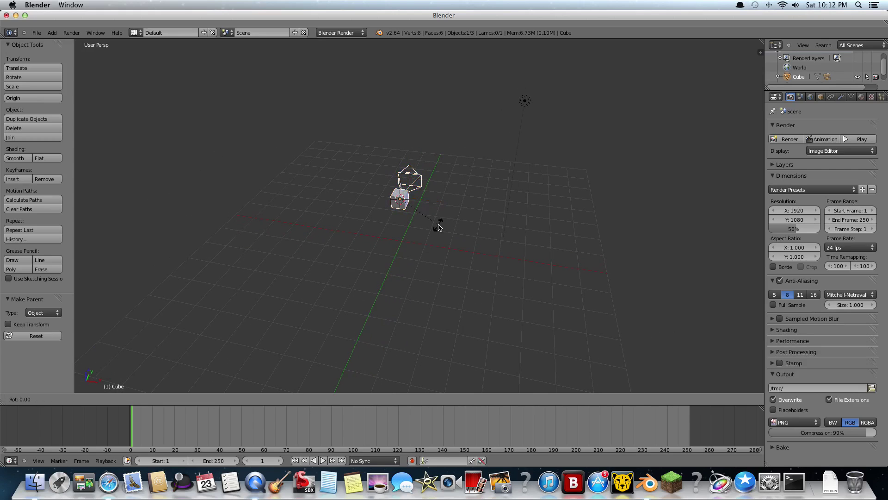
{"action": "key", "text": "z"}
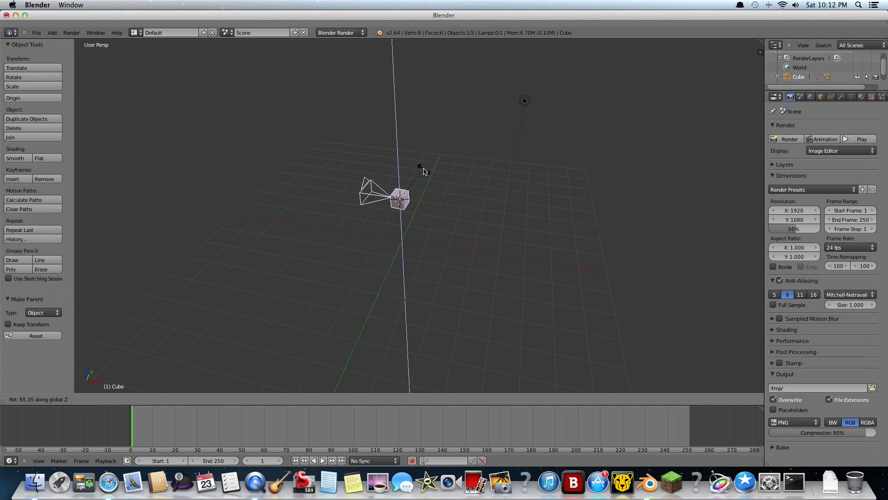
{"action": "left_click", "coordinate": [422, 168]}
Step: Turn the cube and camera about 6.4° further around global Z to align them with the X axis
{"action": "middle_click_drag", "start_coordinate": [422, 168], "coordinate": [327, 217]}
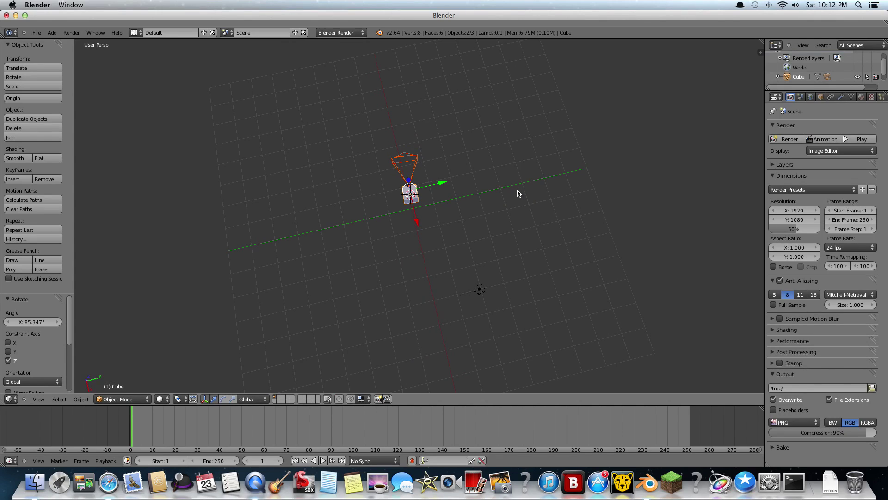
{"action": "key", "text": "r"}
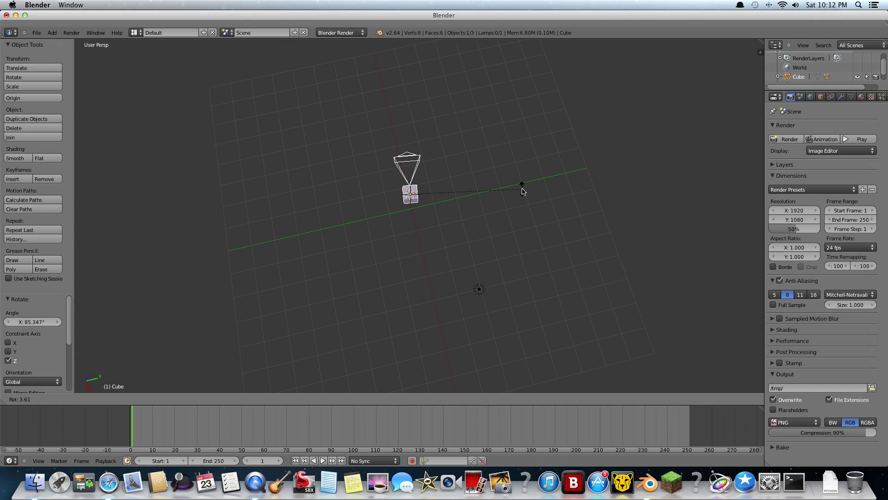
{"action": "key", "text": "z"}
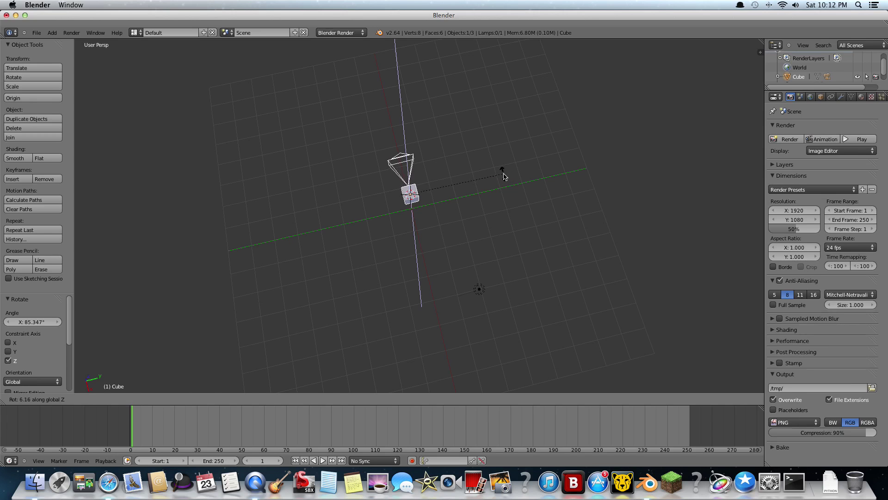
{"action": "left_click", "coordinate": [504, 175]}
Step: Add a torus mesh to the scene at the small cube's position
{"action": "middle_click_drag", "start_coordinate": [504, 175], "coordinate": [415, 185]}
{"action": "scroll", "coordinate": [415, 184], "scroll_direction": "up", "scroll_amount": 2}
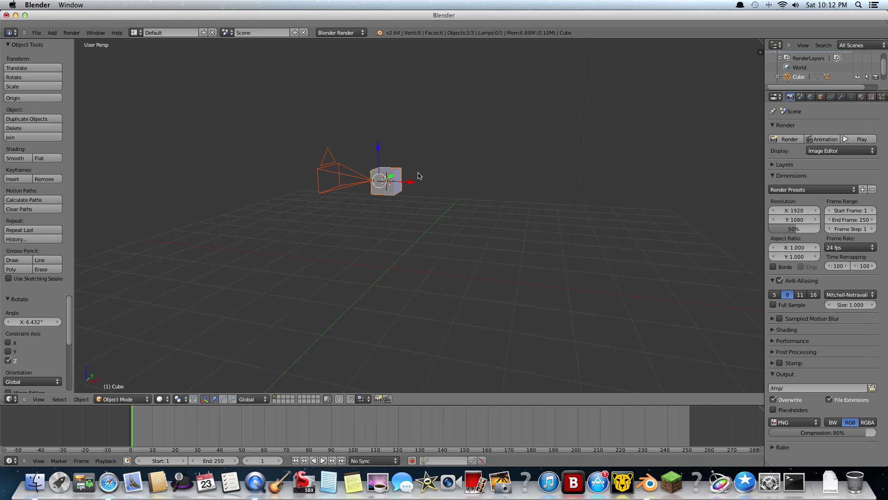
{"action": "middle_click_drag", "start_coordinate": [418, 174], "coordinate": [421, 226], "text": "shift"}
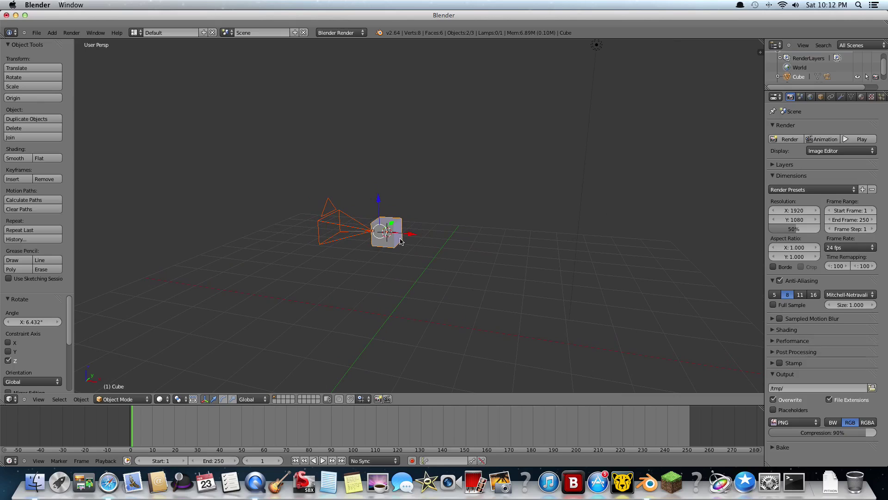
{"action": "left_click", "coordinate": [51, 33]}
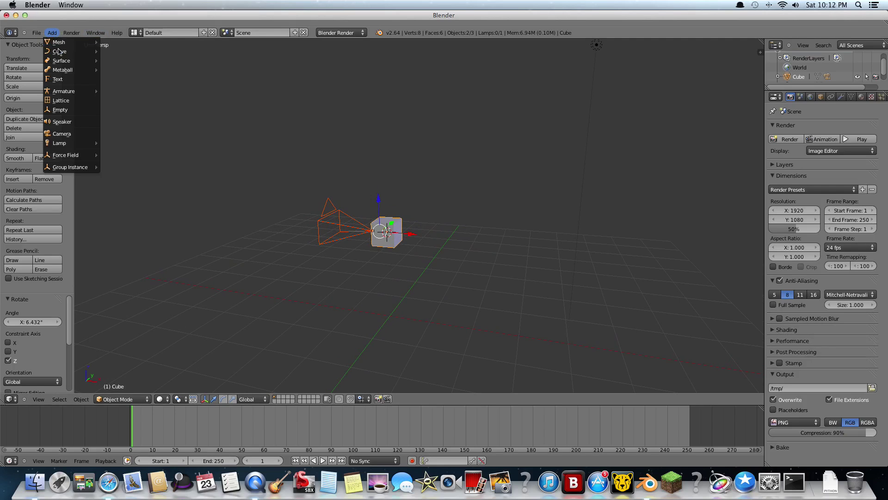
{"action": "mouse_move", "coordinate": [59, 44]}
{"action": "left_click", "coordinate": [123, 128]}
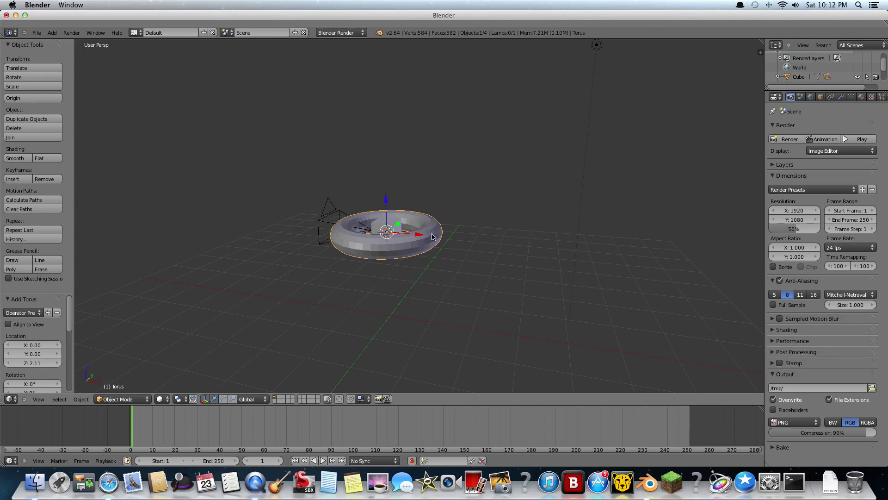
Step: Move the torus about -3.215 along X in front of the camera and rotate it about 92.13° around global Y
{"action": "key", "text": "g"}
{"action": "key", "text": "x"}
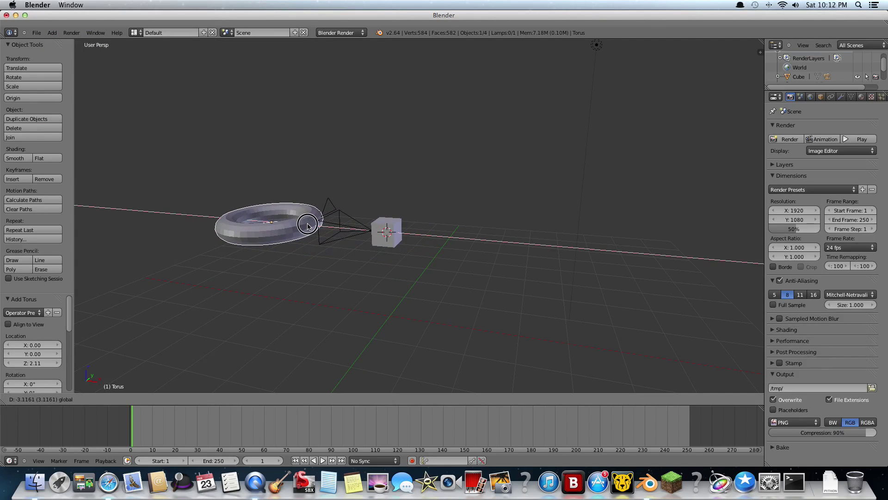
{"action": "left_click", "coordinate": [305, 226]}
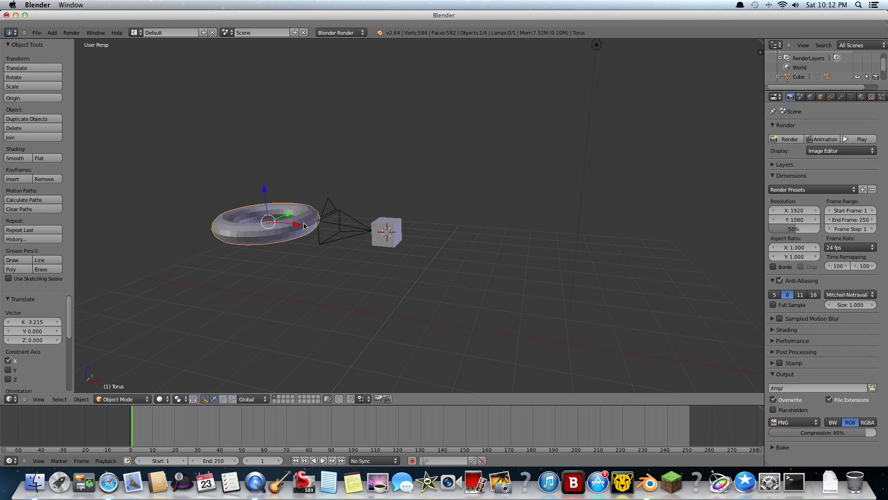
{"action": "key", "text": "r"}
{"action": "key", "text": "y"}
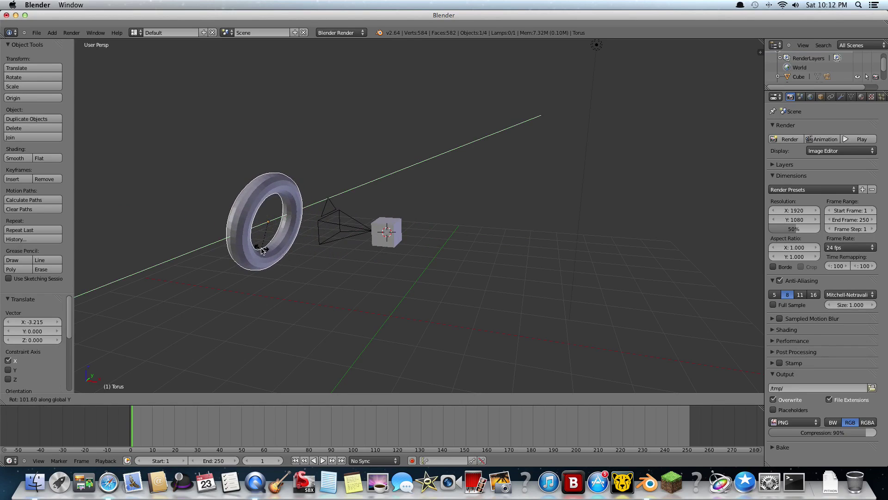
{"action": "left_click", "coordinate": [267, 255]}
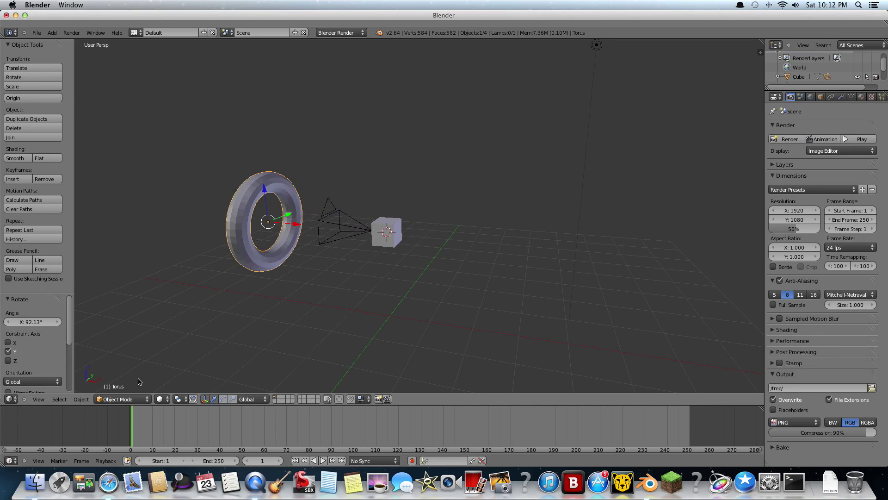
Step: Look through the camera and scale the torus down to about 0.135
{"action": "left_click", "coordinate": [42, 403]}
{"action": "left_click", "coordinate": [47, 371]}
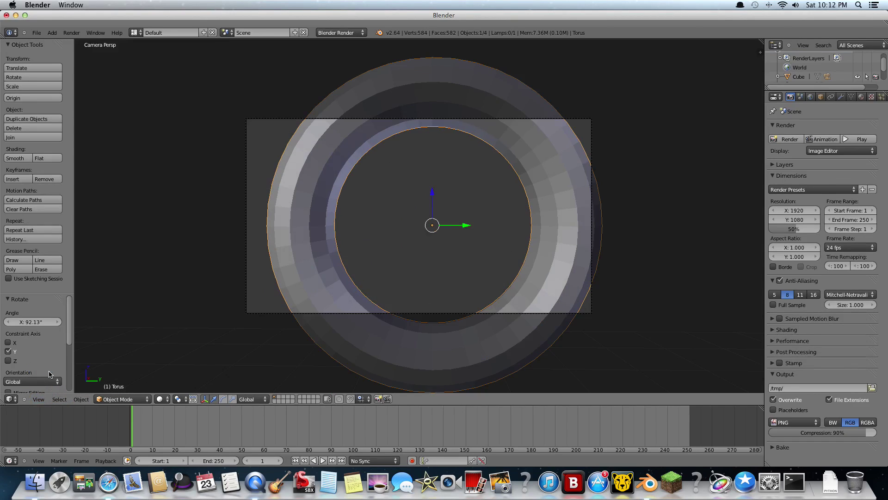
{"action": "key", "text": "s"}
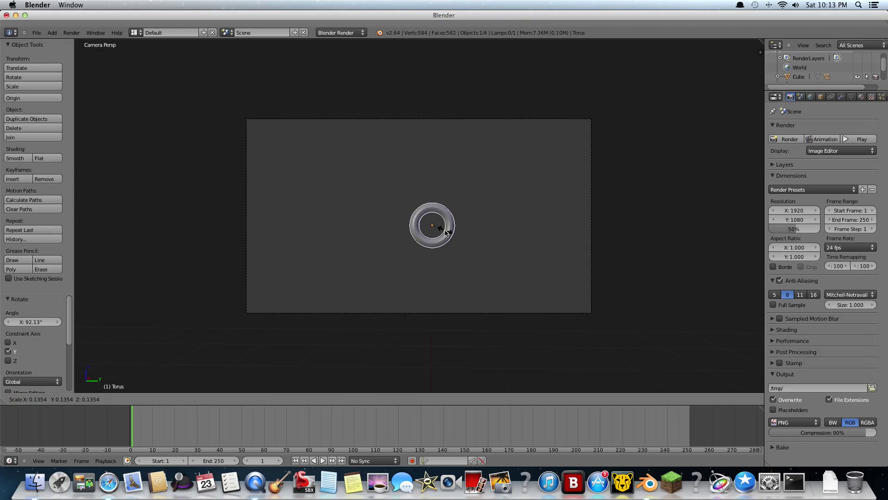
{"action": "left_click", "coordinate": [451, 227]}
Step: Move the torus about -0.056 along Y and about 0.070 along Z within the camera frame
{"action": "key", "text": "g"}
{"action": "key", "text": "y"}
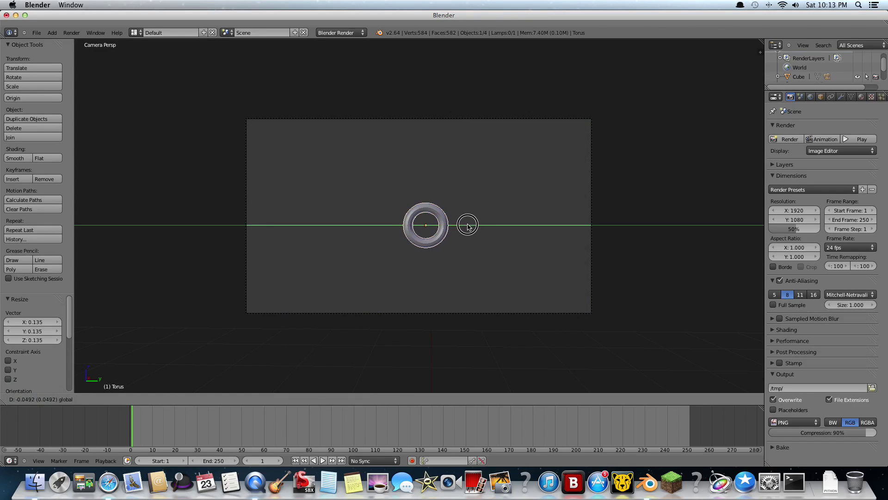
{"action": "left_click", "coordinate": [468, 222]}
{"action": "key", "text": "g"}
{"action": "key", "text": "z"}
{"action": "left_click", "coordinate": [424, 186]}
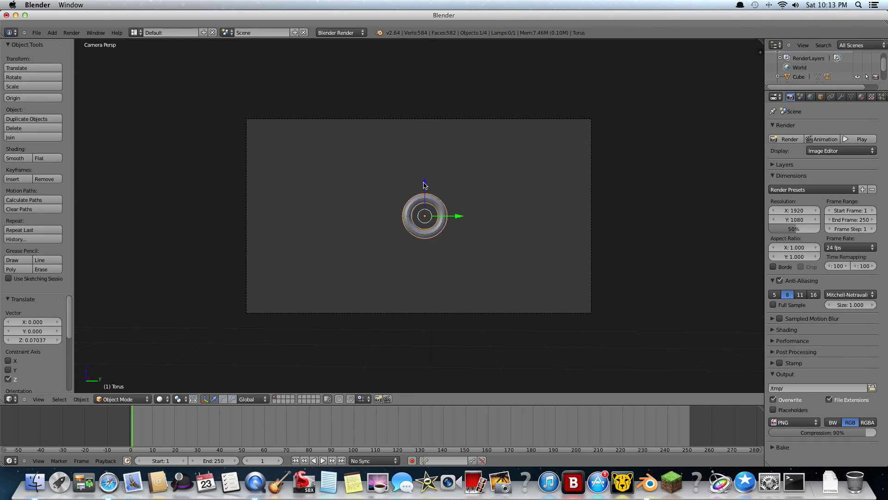
Step: Rename the torus object as aimer
{"action": "left_click", "coordinate": [825, 96]}
{"action": "left_click", "coordinate": [817, 132]}
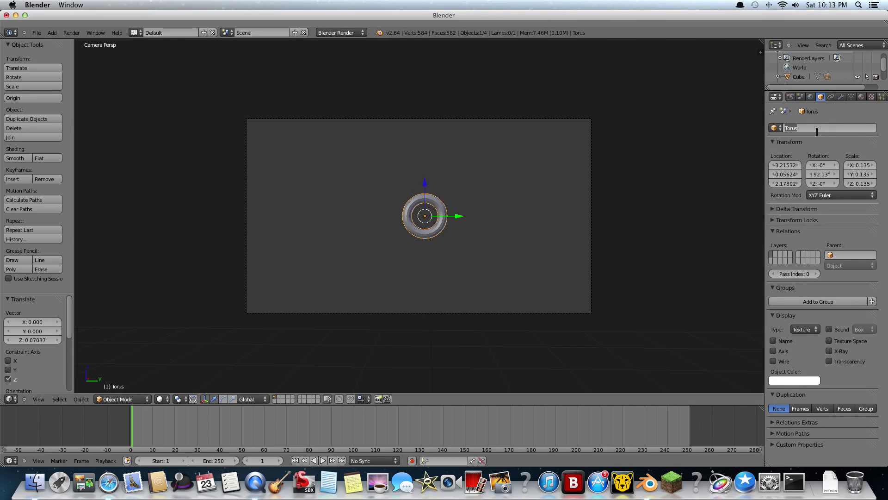
{"action": "key", "text": "BackSpace"}
{"action": "key", "text": "Return"}
Step: Give the aimer torus a new material with a red diffuse color and shift the torus about -0.035 along Y
{"action": "left_click", "coordinate": [861, 97]}
{"action": "left_click", "coordinate": [822, 158]}
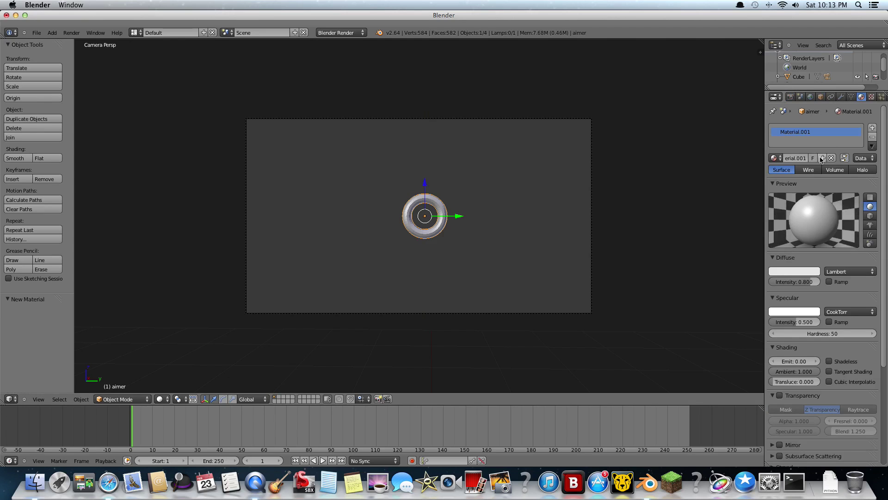
{"action": "left_click", "coordinate": [803, 271]}
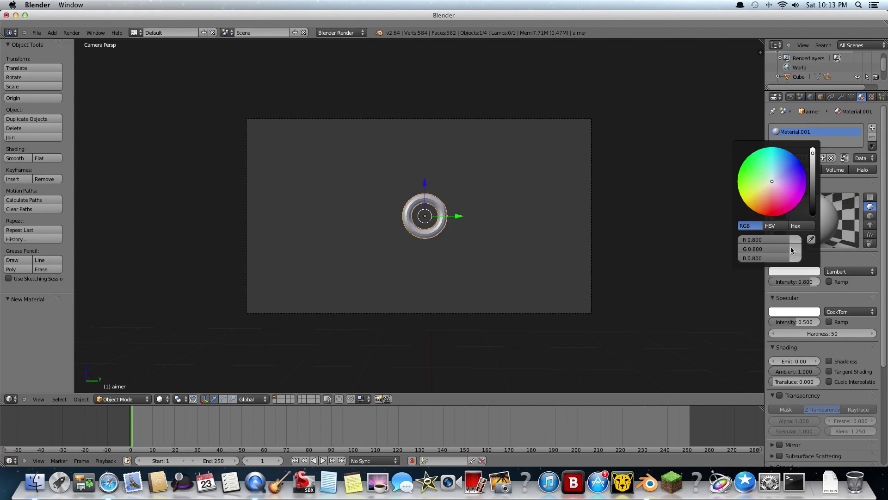
{"action": "left_click", "coordinate": [772, 214]}
{"action": "left_click", "coordinate": [794, 271]}
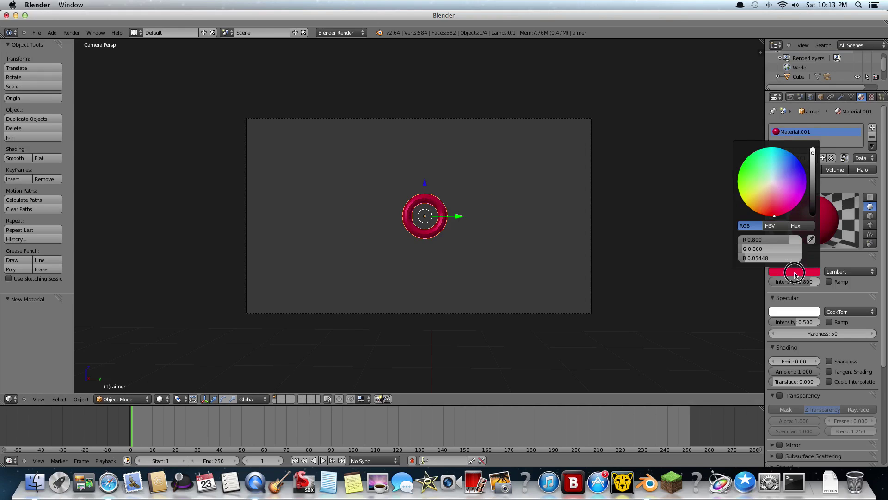
{"action": "left_click", "coordinate": [771, 214]}
{"action": "left_click", "coordinate": [771, 215]}
{"action": "mouse_move", "coordinate": [460, 215]}
{"action": "left_mouse_down"}
{"action": "mouse_move", "coordinate": [468, 216]}
{"action": "mouse_move", "coordinate": [458, 222]}
{"action": "left_mouse_up"}
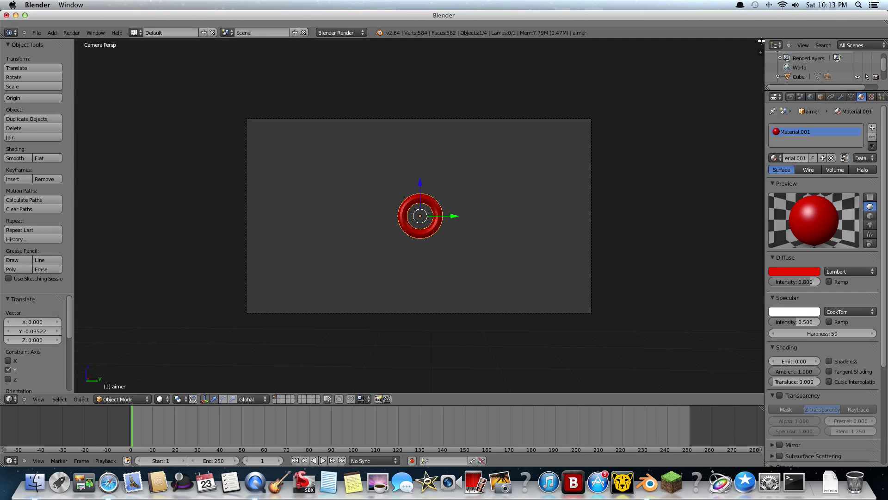
Step: Split the 3D view into two stacked areas and switch the upper one to the Logic Editor
{"action": "left_click_drag", "start_coordinate": [761, 41], "coordinate": [758, 189]}
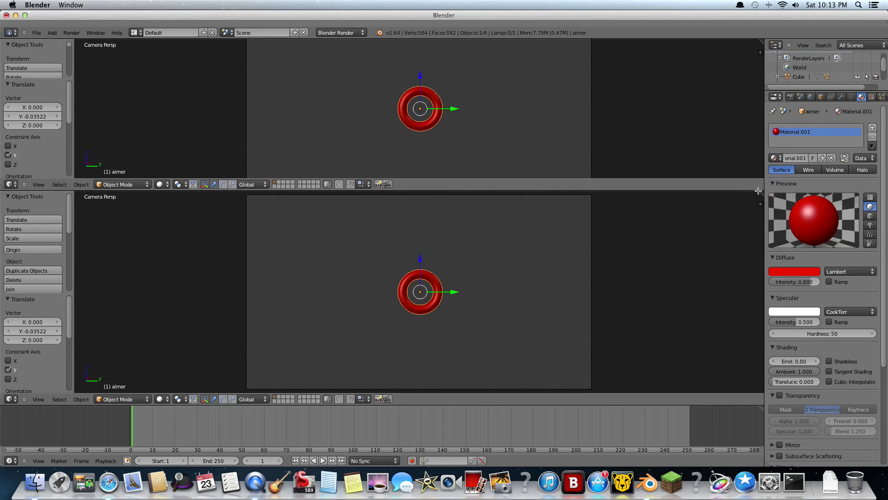
{"action": "left_click", "coordinate": [10, 185]}
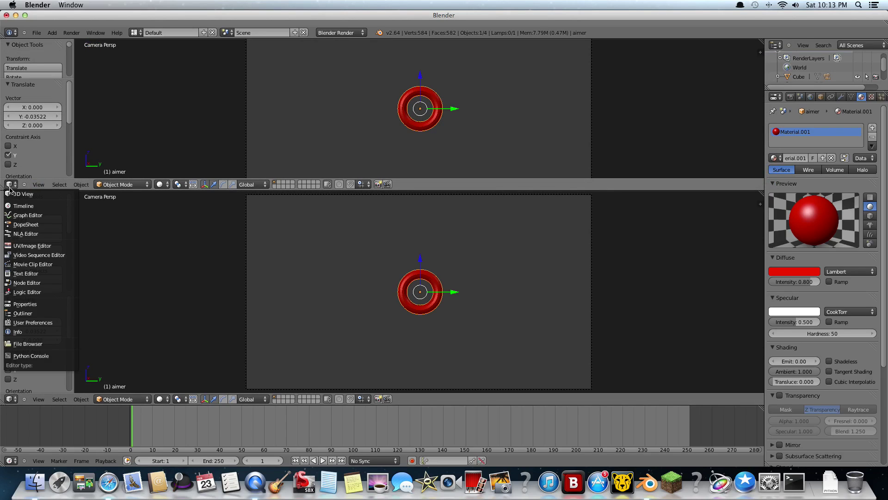
{"action": "left_click", "coordinate": [25, 292]}
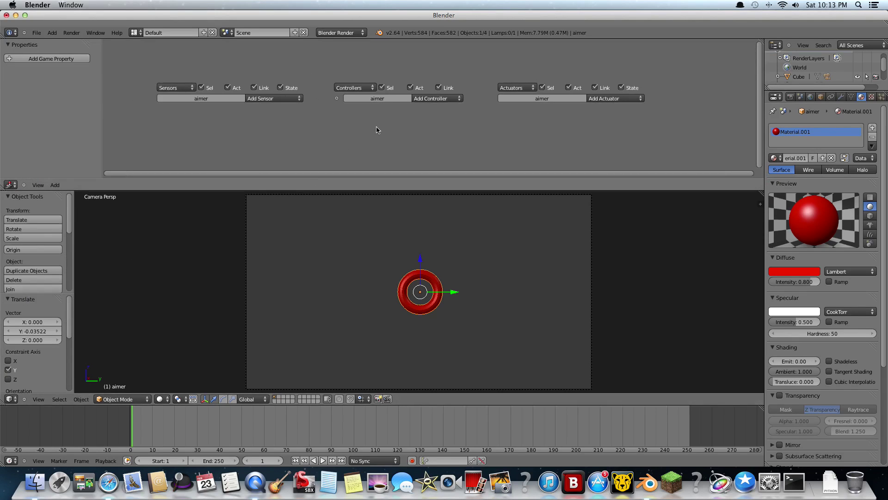
Step: Change the scene's render engine to Blender Game
{"action": "middle_click_drag", "start_coordinate": [391, 141], "coordinate": [431, 91]}
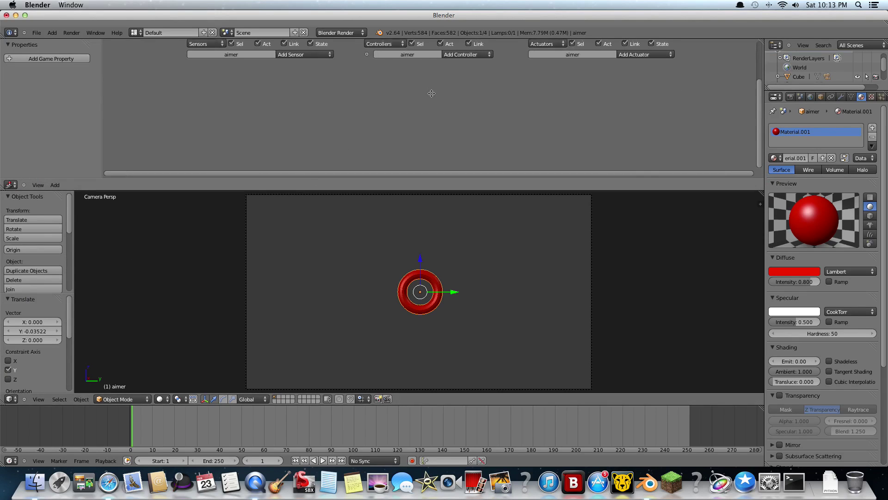
{"action": "left_click", "coordinate": [349, 30]}
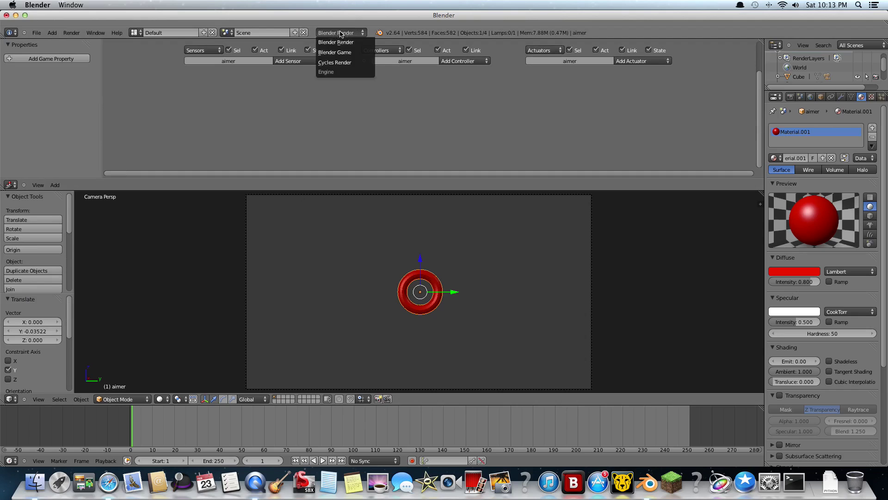
{"action": "left_click", "coordinate": [343, 55]}
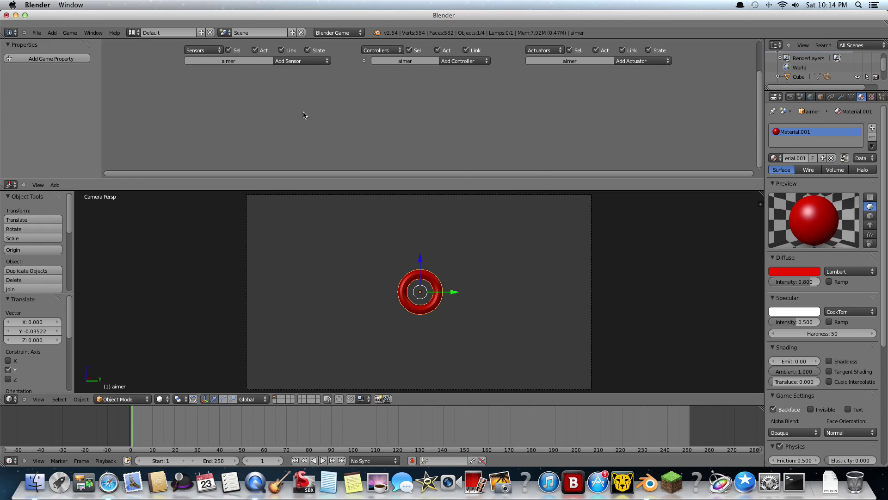
Step: Add four Keyboard sensors to the aimer object and collapse each of them
{"action": "left_click", "coordinate": [296, 61]}
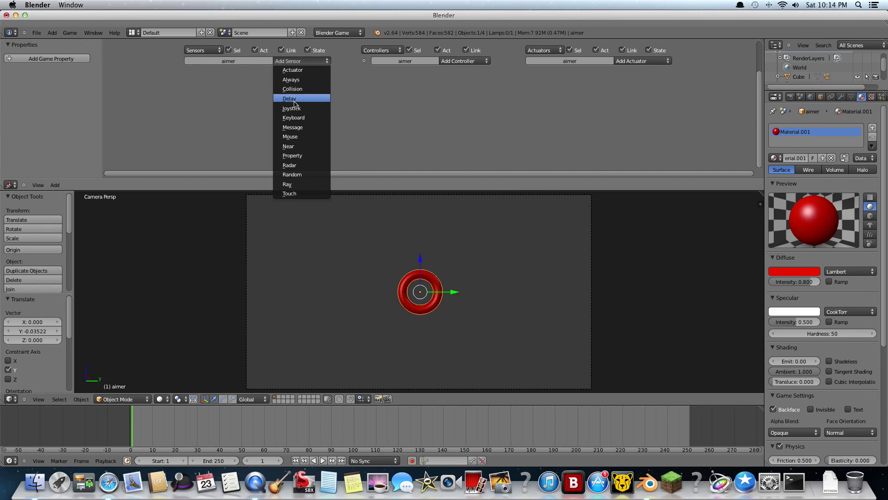
{"action": "left_click", "coordinate": [293, 117]}
{"action": "left_click", "coordinate": [297, 61]}
{"action": "left_click", "coordinate": [296, 118]}
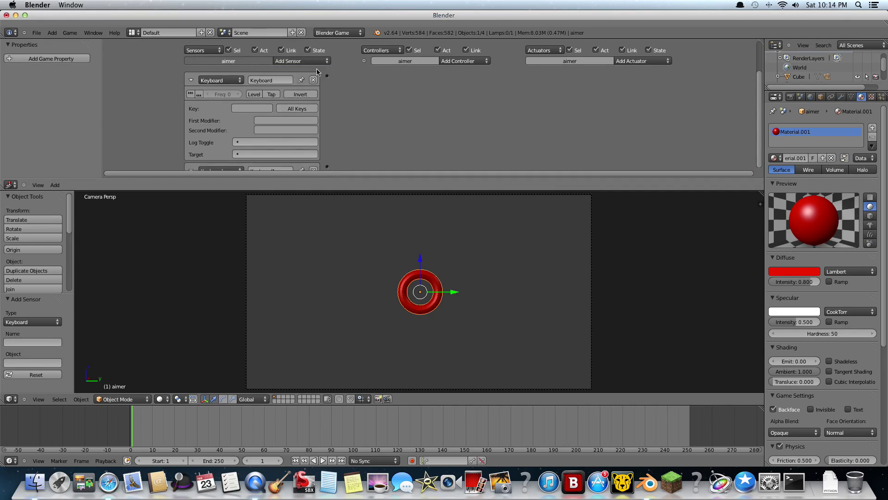
{"action": "left_click", "coordinate": [316, 61]}
{"action": "left_click", "coordinate": [306, 117]}
{"action": "left_click", "coordinate": [308, 61]}
{"action": "left_click", "coordinate": [307, 116]}
{"action": "left_click", "coordinate": [191, 80]}
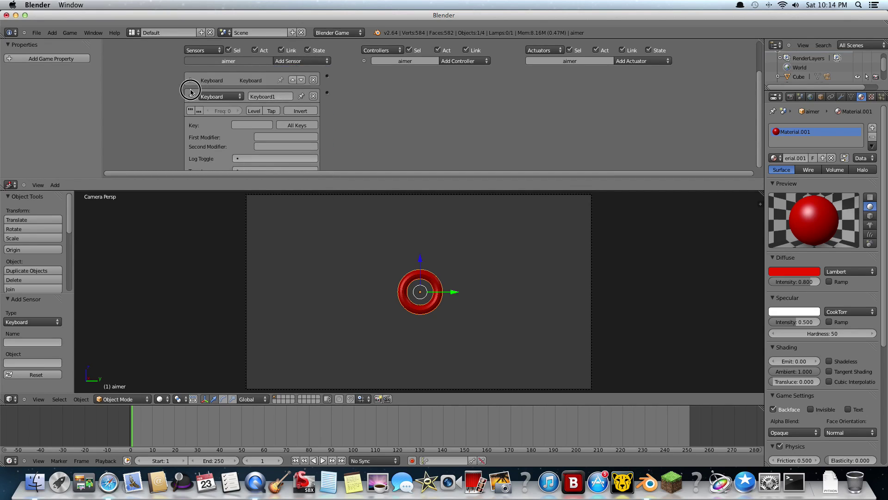
{"action": "left_click", "coordinate": [191, 97]}
{"action": "left_click", "coordinate": [190, 112]}
{"action": "left_click", "coordinate": [190, 129]}
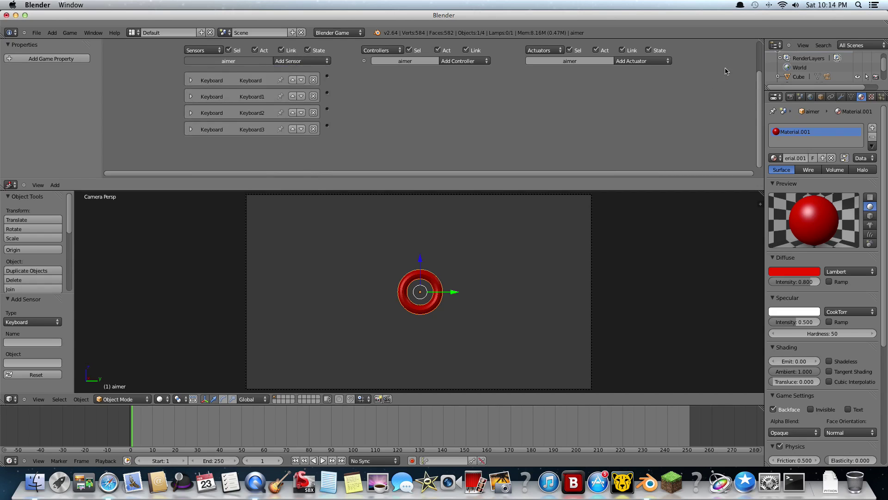
Step: Add four Motion actuators to the aimer object and collapse each of them
{"action": "left_click", "coordinate": [637, 61]}
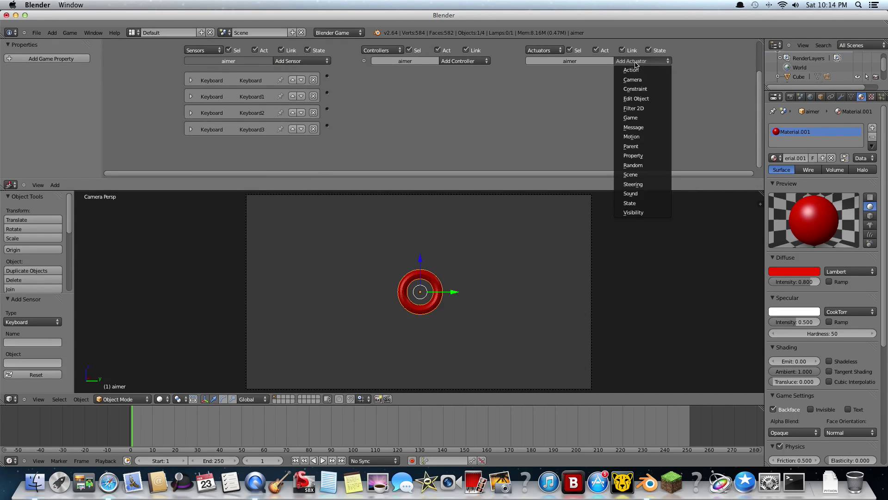
{"action": "left_click", "coordinate": [639, 135]}
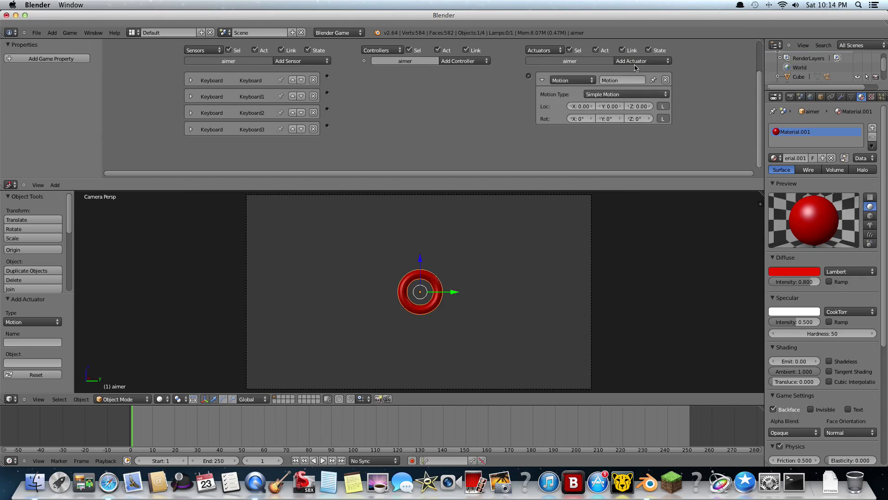
{"action": "left_click", "coordinate": [635, 61]}
{"action": "left_click", "coordinate": [631, 138]}
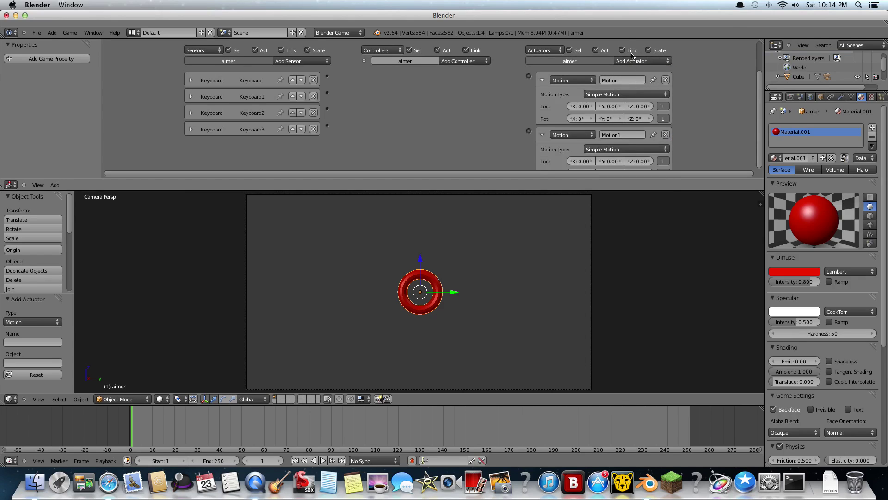
{"action": "left_click", "coordinate": [637, 61]}
{"action": "left_click", "coordinate": [634, 136]}
{"action": "left_click", "coordinate": [636, 61]}
{"action": "left_click", "coordinate": [542, 80]}
{"action": "left_click", "coordinate": [543, 97]}
{"action": "left_click", "coordinate": [543, 112]}
{"action": "left_click", "coordinate": [542, 129]}
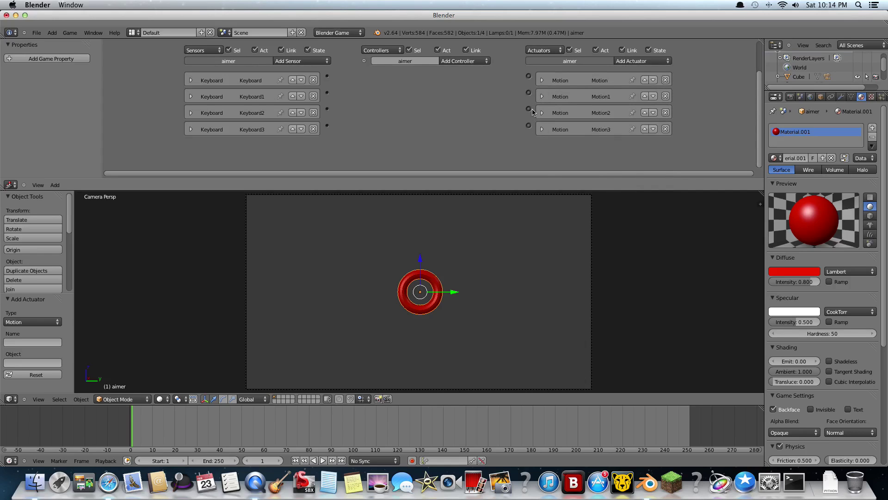
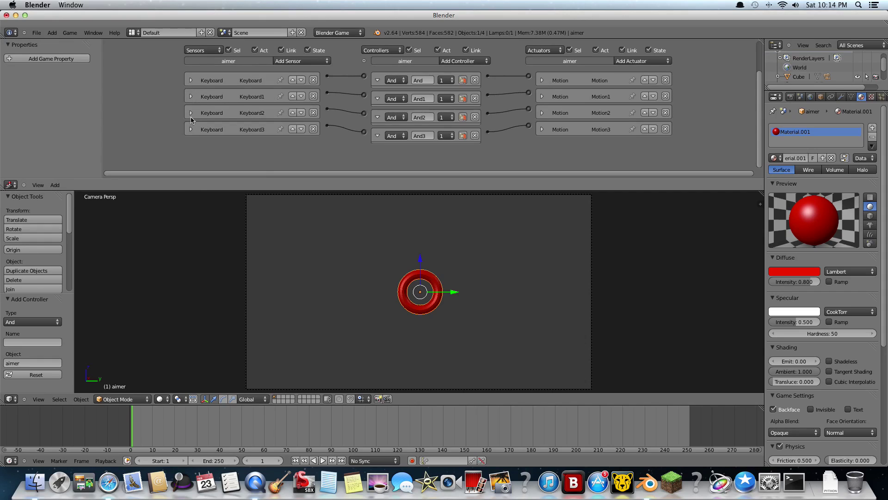
Step: Assign the D key to one of the aimer's lower Keyboard sensors and leave the sensors collapsed
{"action": "left_click", "coordinate": [194, 114]}
{"action": "key", "text": "d"}
{"action": "left_click", "coordinate": [191, 129]}
Step: Expand the first Motion actuator and set its X location value to -0.03
{"action": "left_click", "coordinate": [542, 81]}
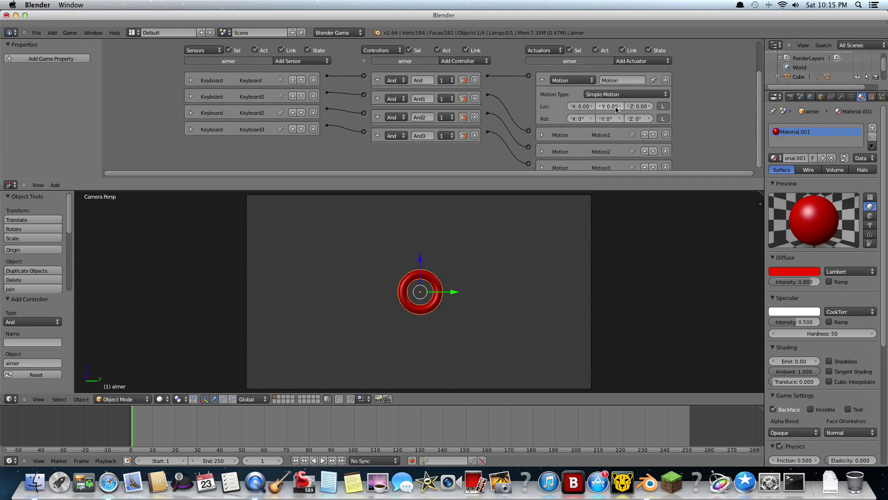
{"action": "left_click", "coordinate": [584, 105]}
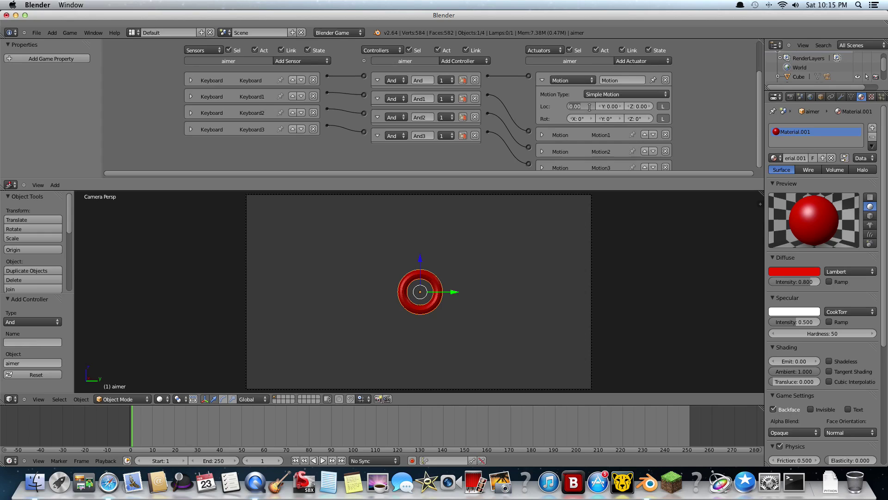
{"action": "key", "text": "BackSpace"}
{"action": "key", "text": "Return"}
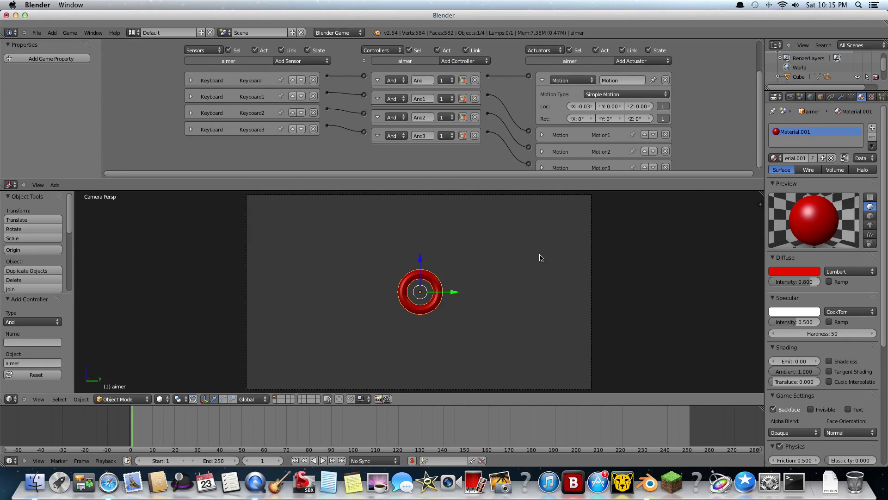
Step: Run the game briefly to test the aimer's upward movement
{"action": "key", "text": "p"}
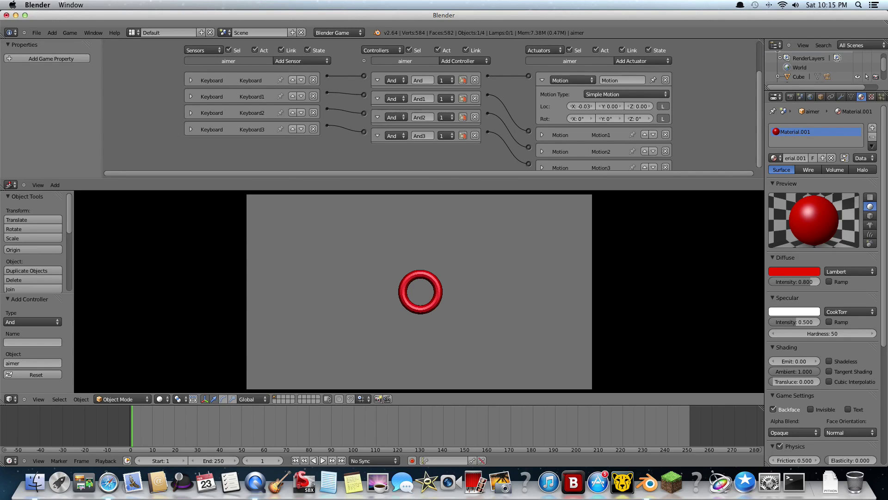
{"action": "key", "text": "Up"}
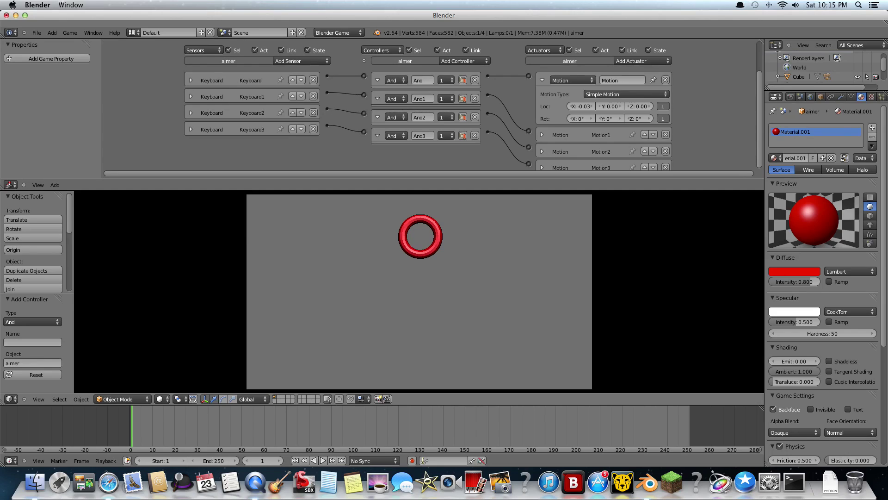
{"action": "key", "text": "Escape"}
Step: Collapse the first Motion actuator, set the second one's X location to 0.03, and test the aimer in the game
{"action": "left_click", "coordinate": [543, 80]}
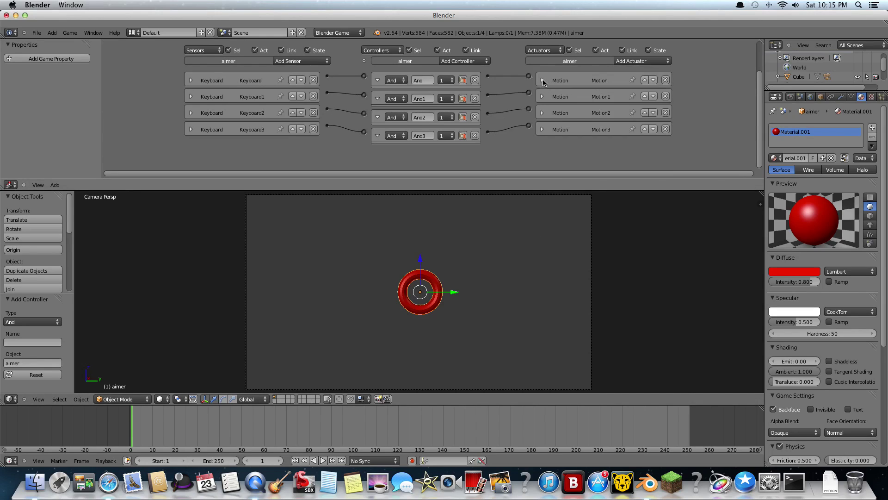
{"action": "left_click", "coordinate": [542, 96]}
{"action": "left_click", "coordinate": [589, 124]}
{"action": "type", "text": "0.1"}
{"action": "key", "text": "BackSpace"}
{"action": "key", "text": "BackSpace"}
{"action": "key", "text": "BackSpace"}
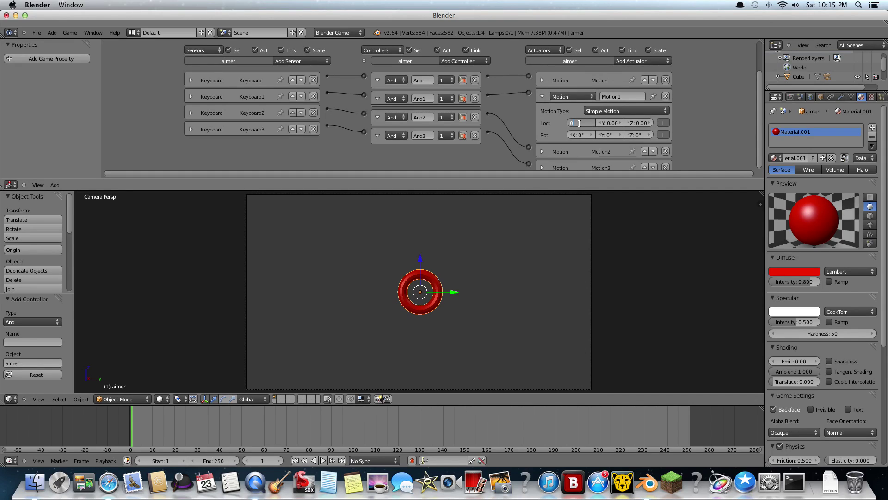
{"action": "type", "text": "0.03"}
{"action": "key", "text": "Return"}
{"action": "key", "text": "p"}
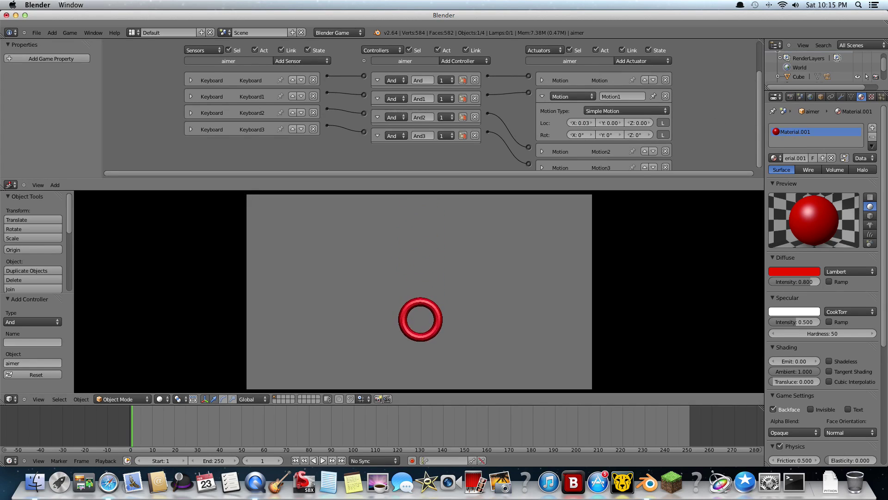
{"action": "key", "text": "Escape"}
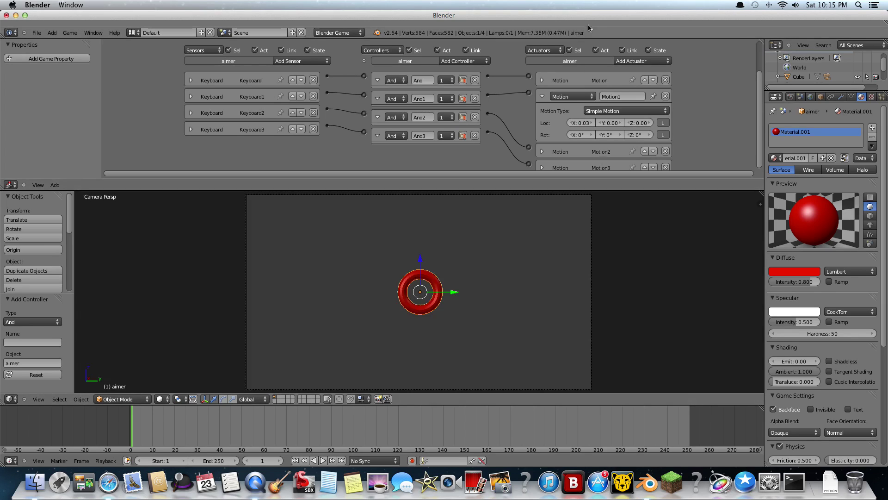
Step: Set the Y location of the third Motion actuator and test the aimer's leftward movement in the game
{"action": "left_click", "coordinate": [542, 96]}
{"action": "left_click", "coordinate": [542, 113]}
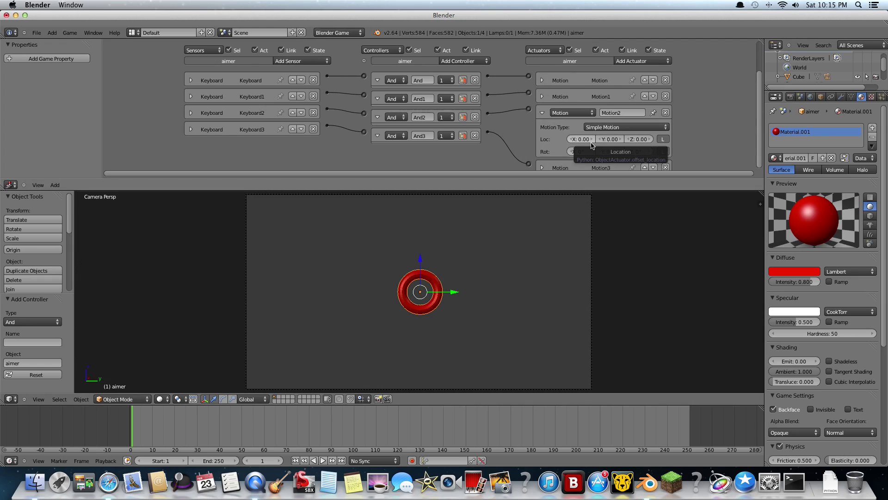
{"action": "left_click", "coordinate": [613, 139]}
{"action": "key", "text": "BackSpace"}
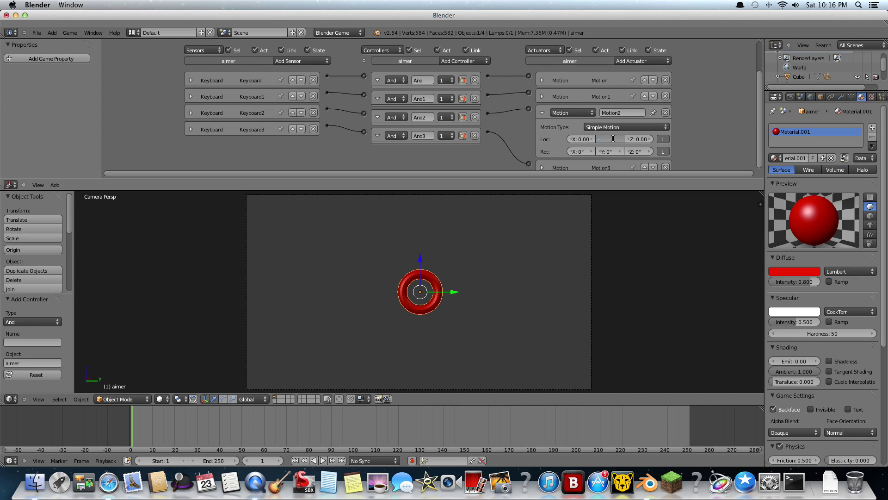
{"action": "type", "text": "3"}
{"action": "key", "text": "Return"}
{"action": "key", "text": "p"}
{"action": "key", "text": "Left"}
{"action": "key", "text": "Escape"}
Step: Set the fourth Motion actuator's Y location to 0.03, leaving the third and fourth actuators collapsed
{"action": "left_click", "coordinate": [541, 113]}
{"action": "left_click", "coordinate": [542, 129]}
{"action": "left_click", "coordinate": [611, 156]}
{"action": "key", "text": "BackSpace"}
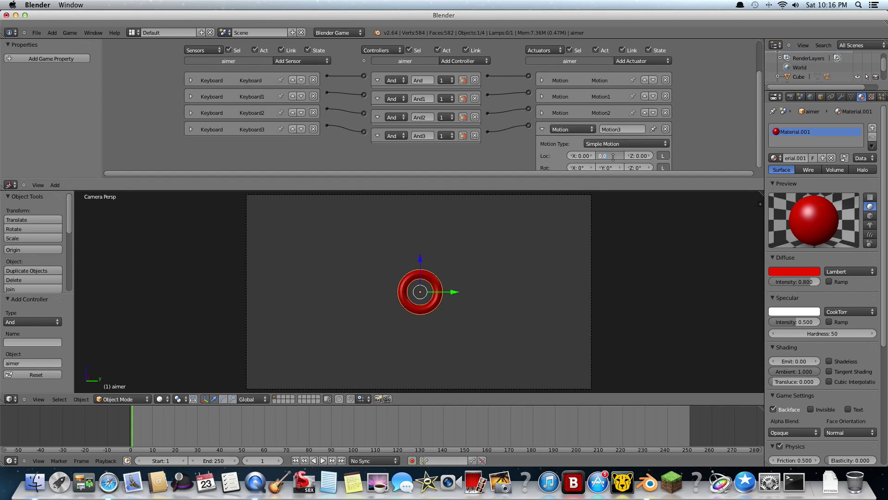
{"action": "type", "text": "0.03"}
{"action": "key", "text": "Return"}
{"action": "left_click", "coordinate": [542, 129]}
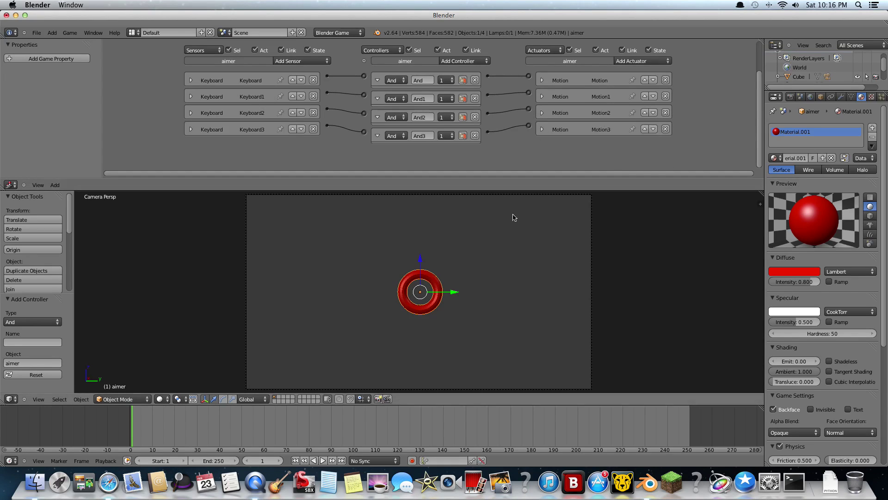
Step: Run the game and steer the aimer up, down, left and right to check all four movements
{"action": "key", "text": "p"}
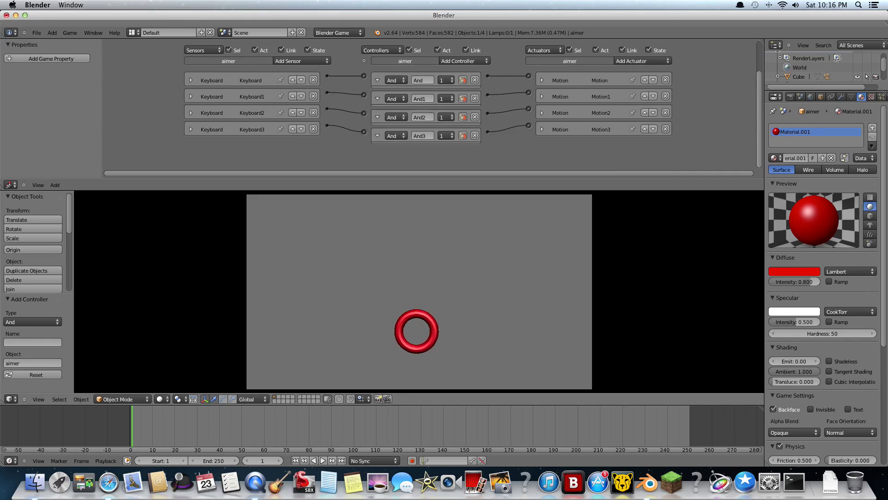
{"action": "key", "text": "Left"}
{"action": "key", "text": "Down"}
{"action": "key", "text": "Right"}
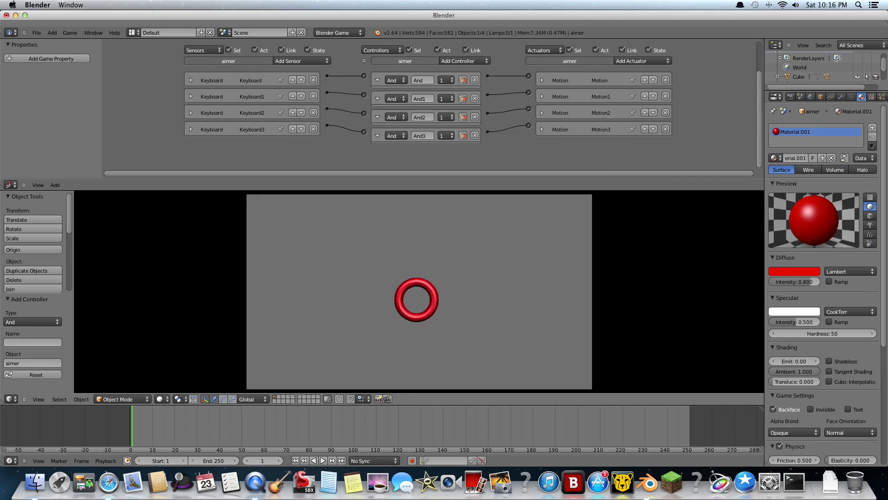
{"action": "key", "text": "Left"}
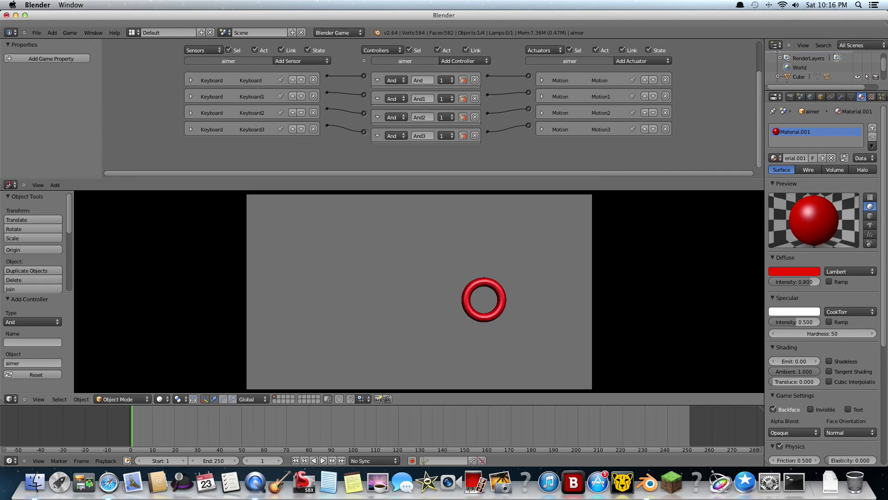
{"action": "key", "text": "Left"}
{"action": "key", "text": "Down"}
{"action": "key", "text": "Right"}
{"action": "key", "text": "Up"}
{"action": "key", "text": "Up"}
{"action": "key", "text": "Left"}
{"action": "key", "text": "Down"}
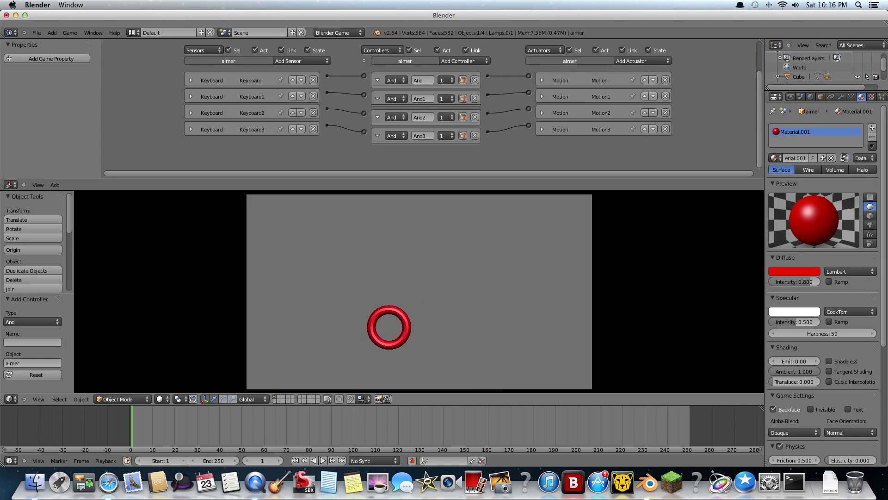
{"action": "key", "text": "Right"}
{"action": "key", "text": "Up"}
{"action": "key", "text": "Escape"}
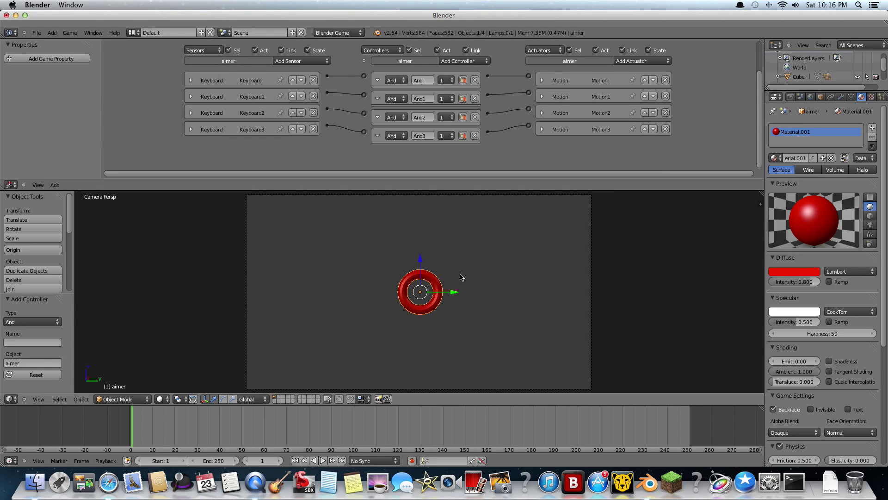
{"action": "key", "text": "p"}
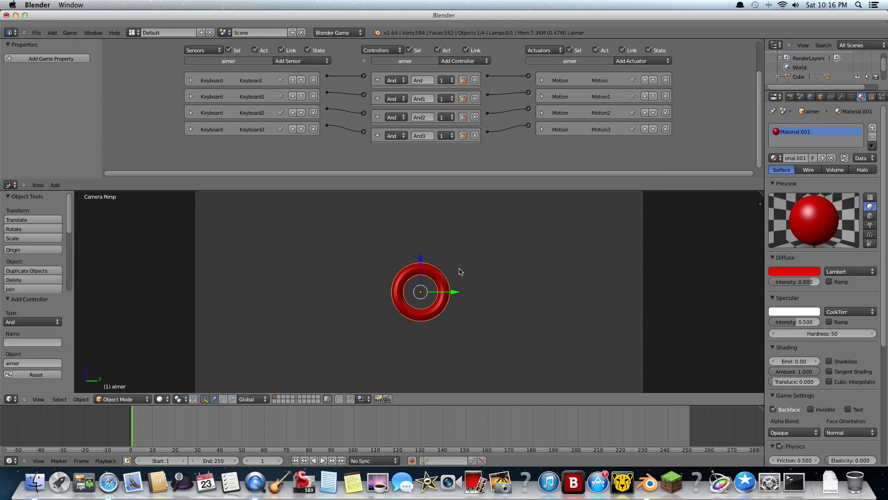
{"action": "key", "text": "Escape"}
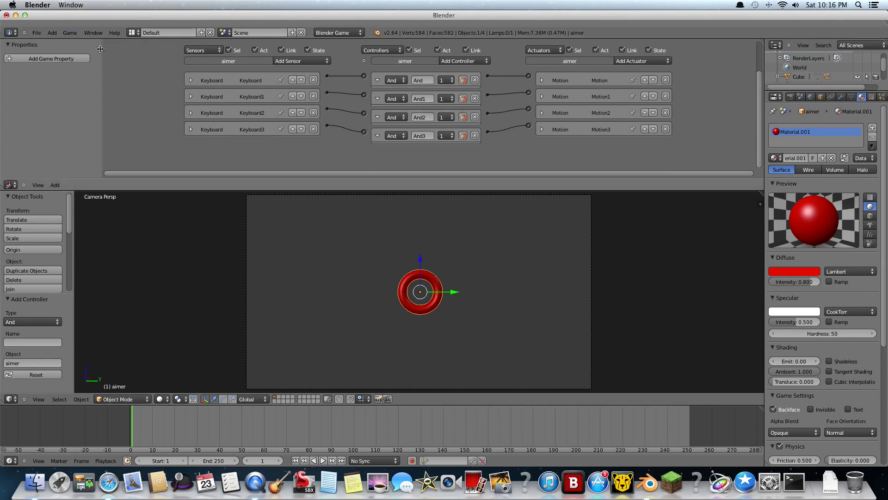
Step: Snap the 3D cursor to the selected aimer and add a cone mesh there
{"action": "key", "text": "shift+s"}
{"action": "left_click", "coordinate": [437, 304]}
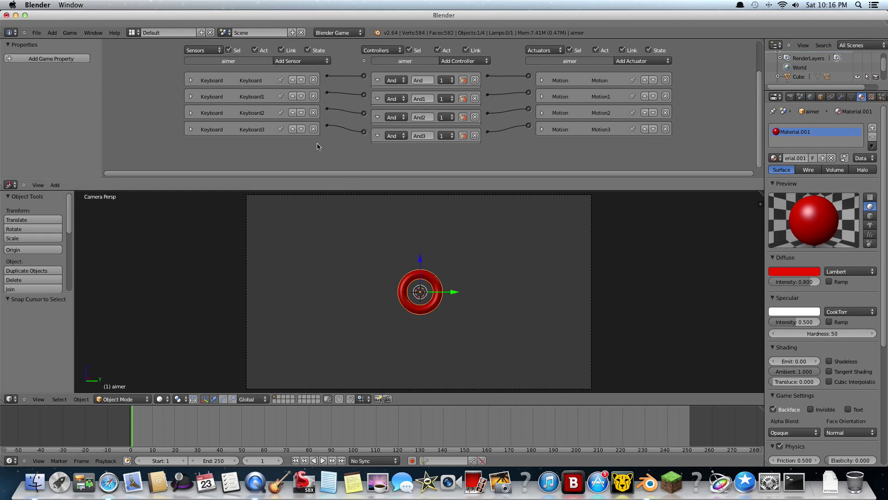
{"action": "left_click", "coordinate": [51, 32]}
{"action": "mouse_move", "coordinate": [78, 47]}
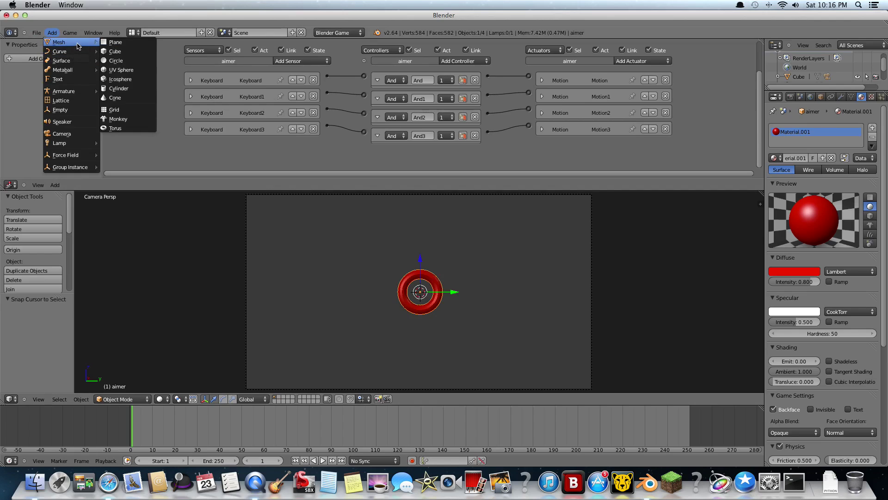
{"action": "left_click", "coordinate": [114, 98]}
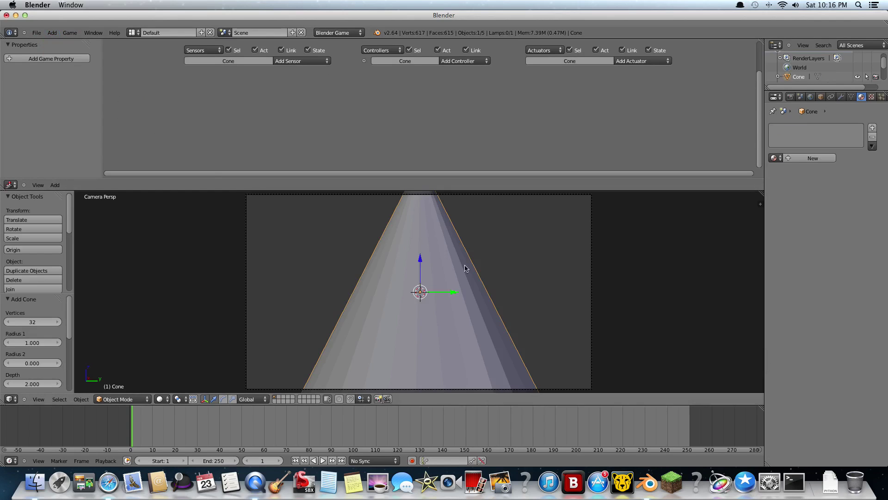
Step: Resize the cone inside the ring: scale by about 0.036, stretch by 3 along Z, and scale uniformly by about 0.471
{"action": "key", "text": "s"}
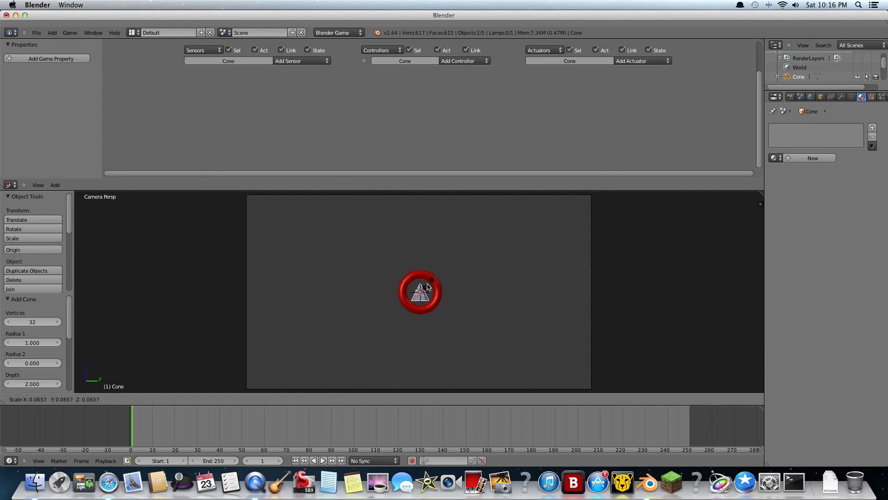
{"action": "left_click", "coordinate": [422, 288]}
{"action": "scroll", "coordinate": [422, 289], "scroll_direction": "up", "scroll_amount": 5}
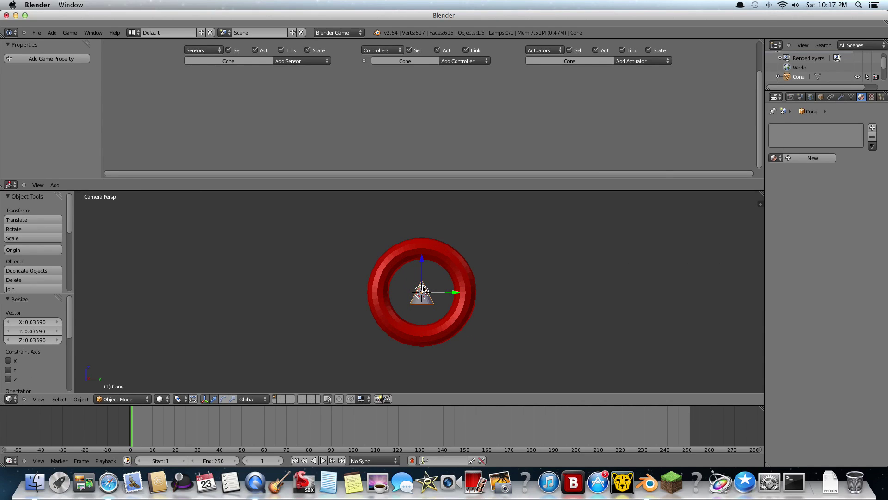
{"action": "key", "text": "s"}
{"action": "key", "text": "z"}
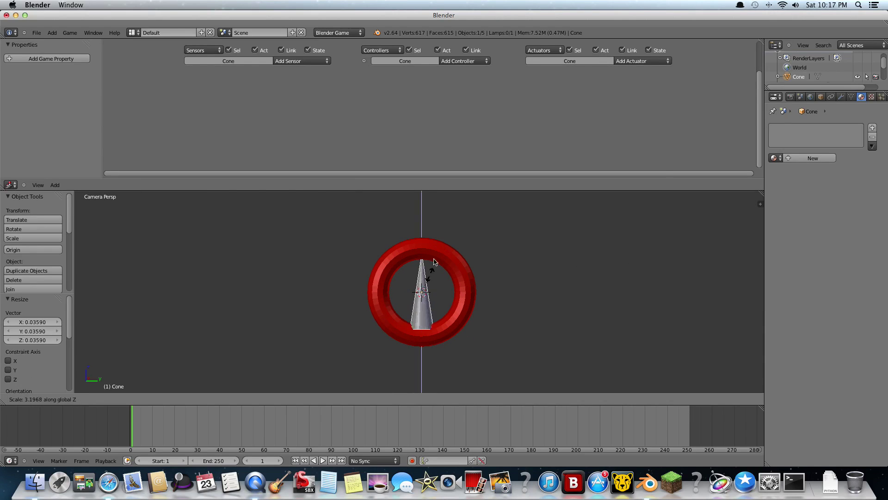
{"action": "key", "text": "3"}
{"action": "key", "text": "Return"}
{"action": "key", "text": "s"}
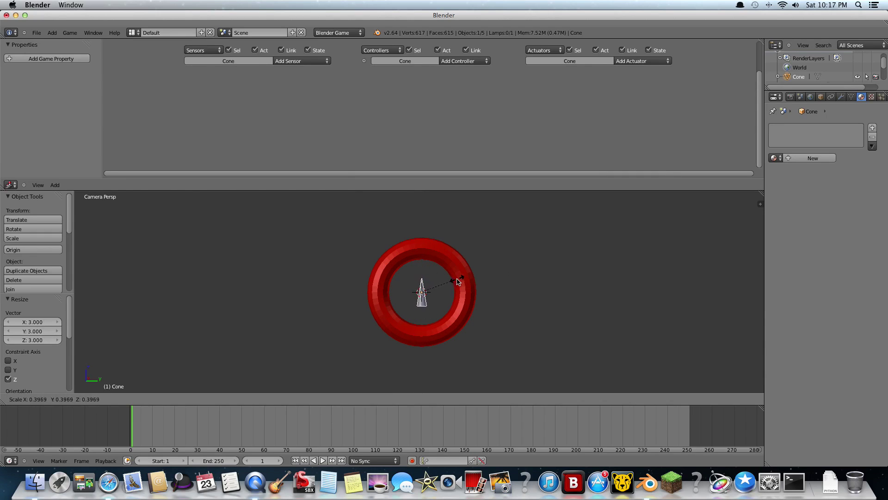
{"action": "left_click", "coordinate": [465, 281]}
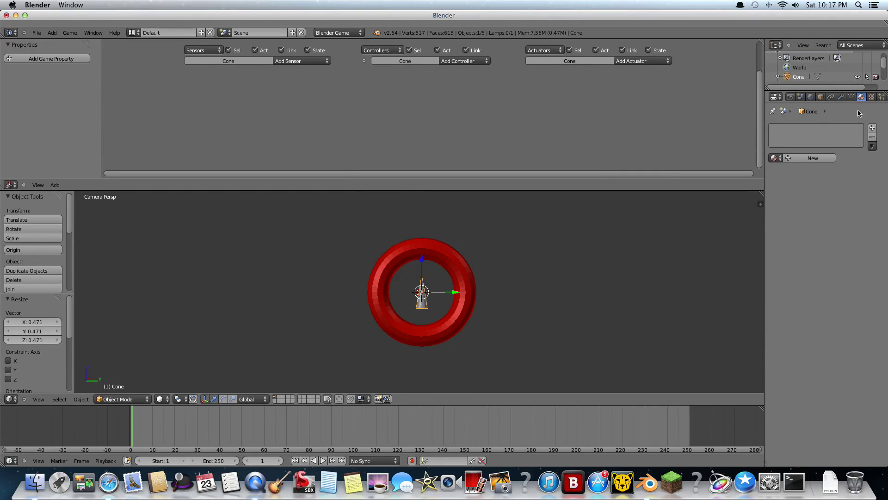
Step: Add a new material to the cone and make its diffuse color red
{"action": "left_click", "coordinate": [821, 97]}
{"action": "left_click", "coordinate": [860, 96]}
{"action": "left_click", "coordinate": [809, 158]}
{"action": "left_click", "coordinate": [781, 271]}
{"action": "left_click", "coordinate": [780, 212]}
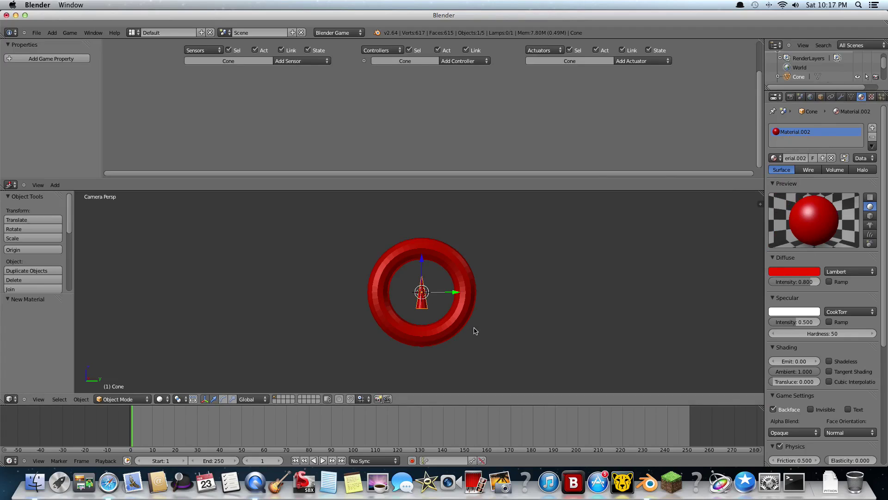
Step: Rotate the cone about 180 degrees to point downward and move it up about 0.079 along Z to the ring's inner edge
{"action": "key", "text": "r"}
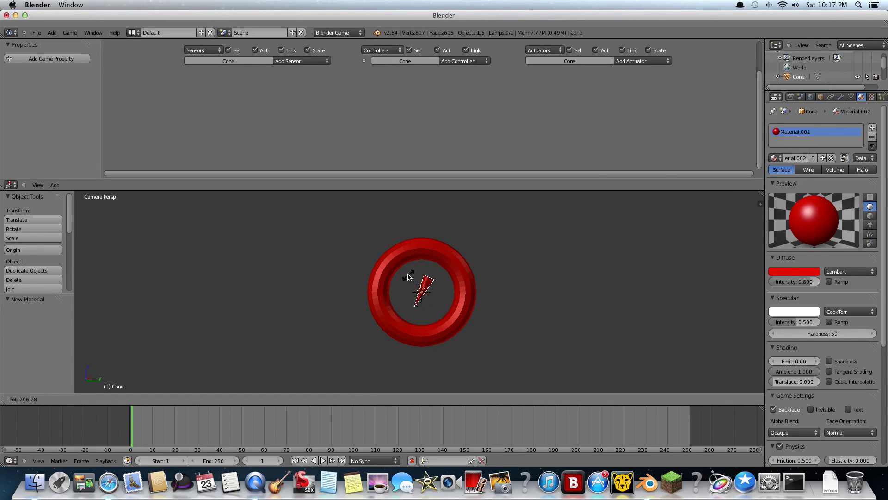
{"action": "left_click", "coordinate": [406, 287]}
{"action": "key", "text": "g"}
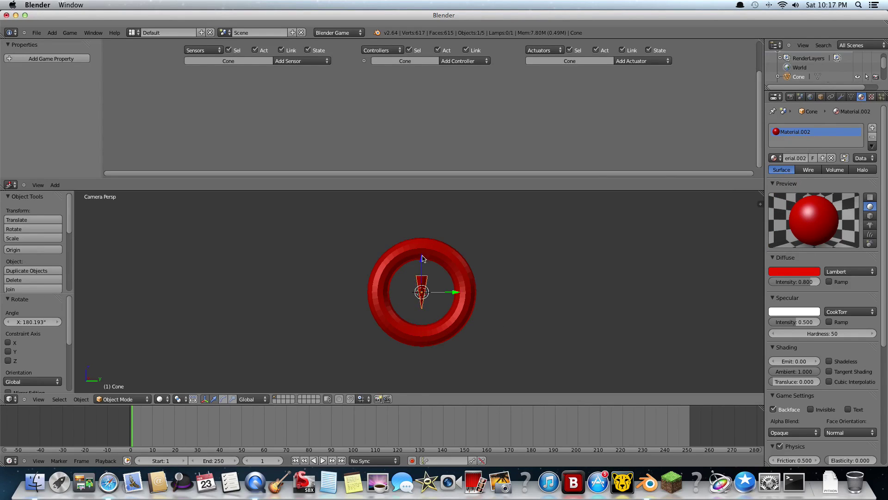
{"action": "key", "text": "z"}
{"action": "left_click", "coordinate": [423, 235]}
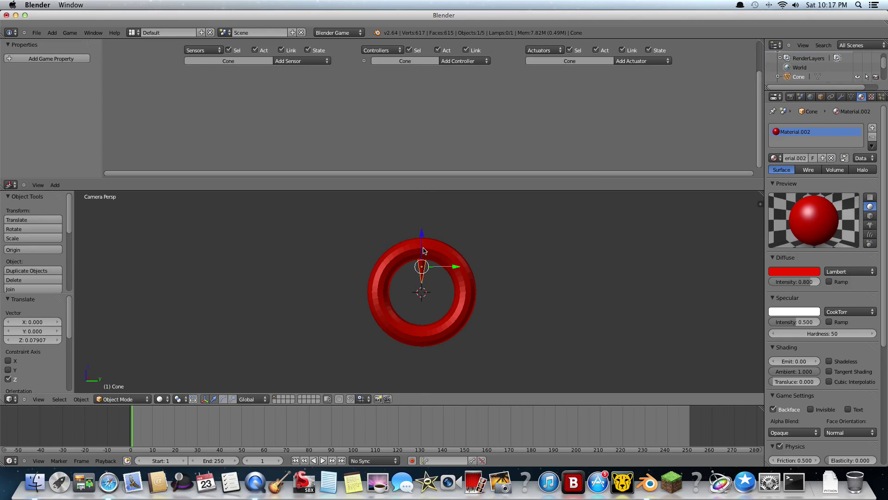
Step: Duplicate the cone, move the copy down about 0.105 along Z, and rotate it about -92 degrees with a slight correction
{"action": "left_click", "coordinate": [53, 271]}
{"action": "key", "text": "z"}
{"action": "left_click", "coordinate": [422, 272]}
{"action": "key", "text": "r"}
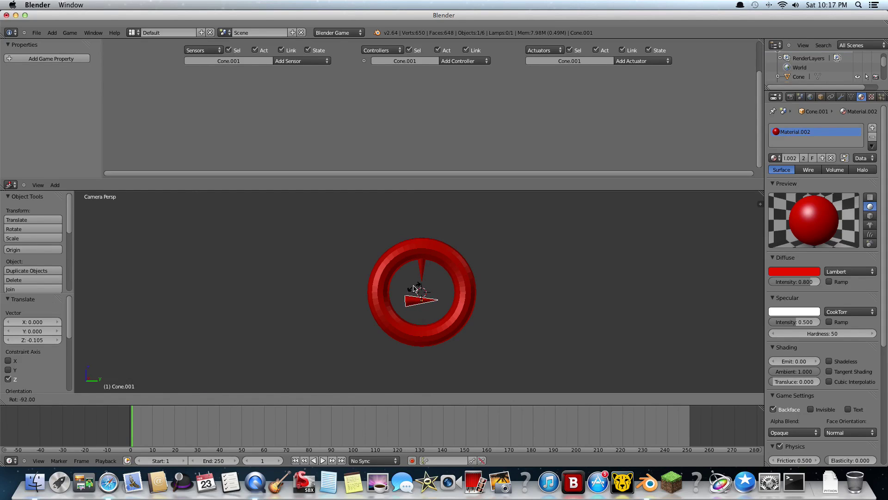
{"action": "left_click", "coordinate": [415, 286]}
{"action": "key", "text": "r"}
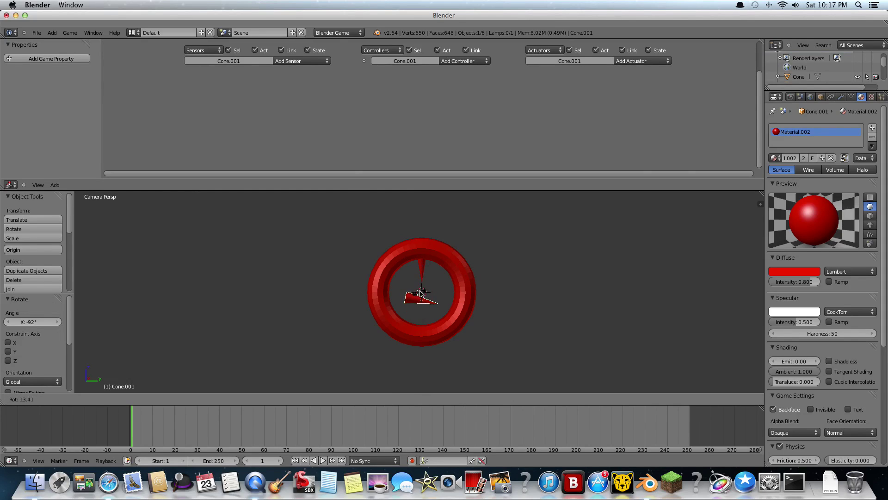
{"action": "left_click", "coordinate": [418, 292]}
Step: Align the copied cone vertically with the ring's center and move it about -0.073 along Y to the ring's left inner edge
{"action": "key", "text": "g"}
{"action": "key", "text": "z"}
{"action": "left_click", "coordinate": [423, 256]}
{"action": "key", "text": "g"}
{"action": "key", "text": "y"}
{"action": "left_click", "coordinate": [434, 294]}
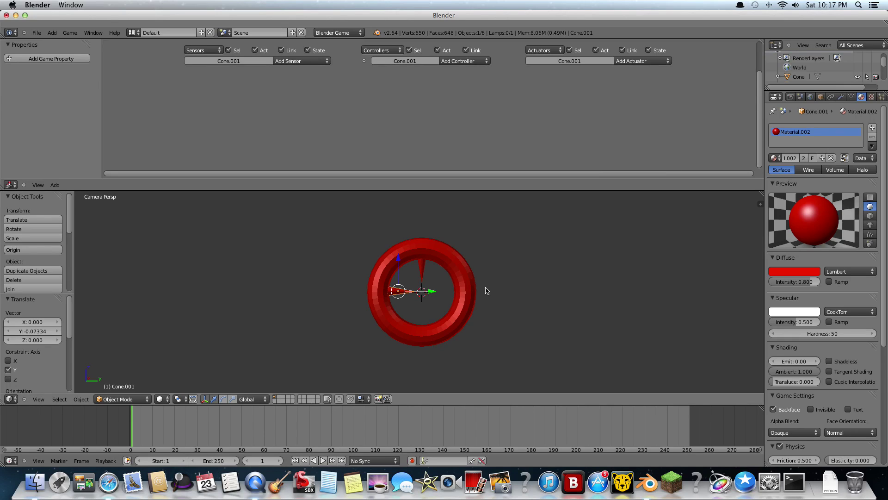
Step: Duplicate the left cone, rotate the copy about -181 degrees, and position it along Y at the ring's right inner edge
{"action": "left_click", "coordinate": [28, 271]}
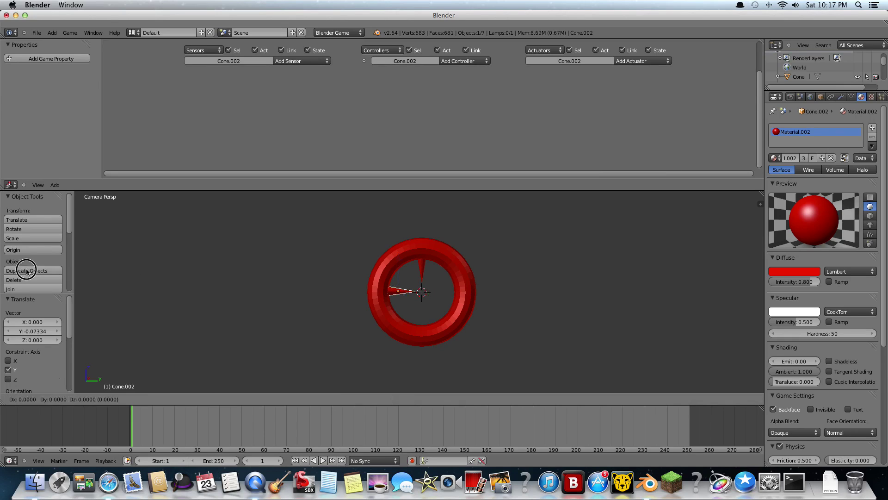
{"action": "key", "text": "g"}
{"action": "key", "text": "y"}
{"action": "left_click", "coordinate": [497, 290]}
{"action": "key", "text": "r"}
{"action": "left_click", "coordinate": [479, 292]}
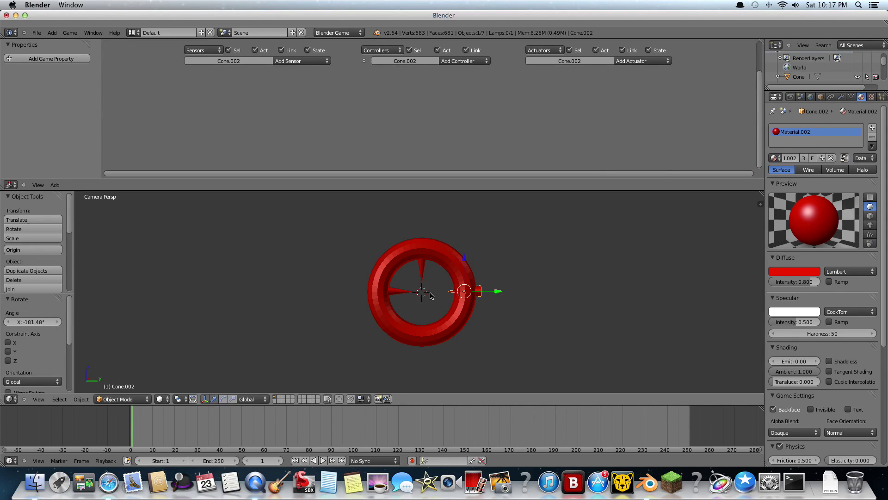
{"action": "left_click_drag", "start_coordinate": [501, 295], "coordinate": [479, 294]}
Step: Duplicate the ring's top cone and move the copy down about 0.191 along Z to the ring's lower inner edge
{"action": "right_click", "coordinate": [421, 269]}
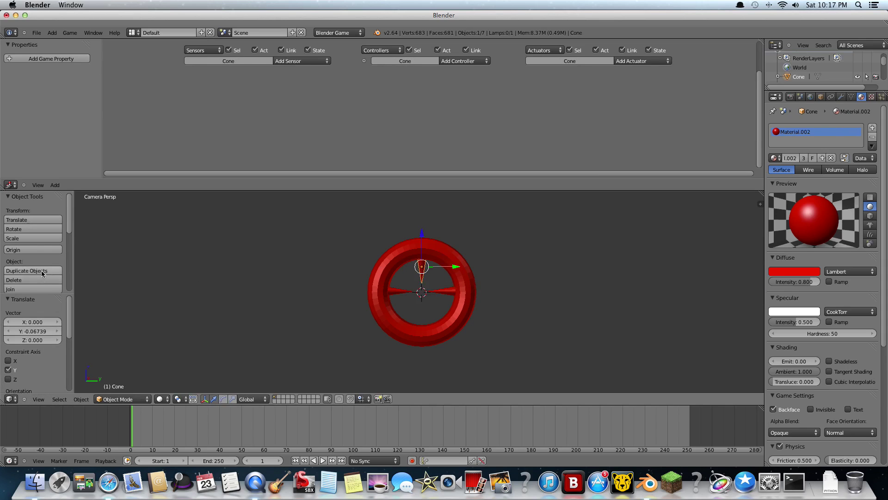
{"action": "left_click", "coordinate": [40, 271]}
{"action": "right_click", "coordinate": [254, 235]}
{"action": "left_click_drag", "start_coordinate": [419, 234], "coordinate": [415, 296]}
Step: Rotate the lower cone to point upward at the ring's center and raise it about 0.027 along Z
{"action": "key", "text": "r"}
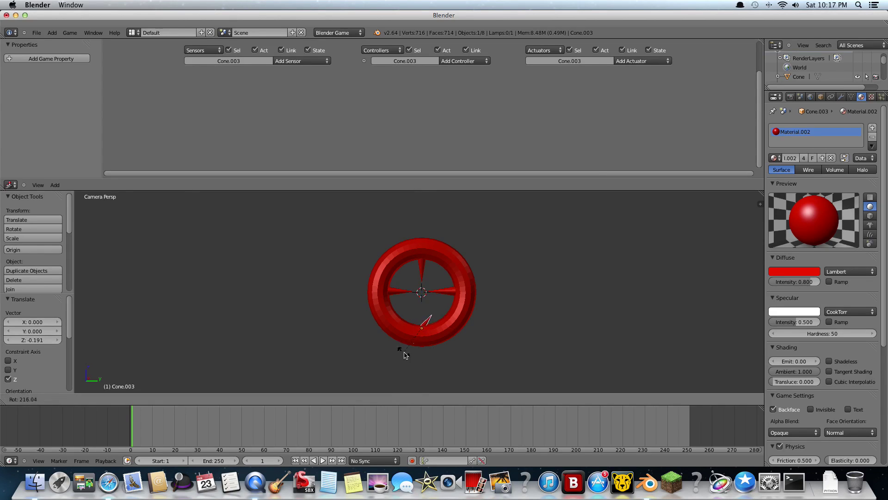
{"action": "left_click", "coordinate": [420, 351]}
{"action": "left_click_drag", "start_coordinate": [421, 301], "coordinate": [421, 285]}
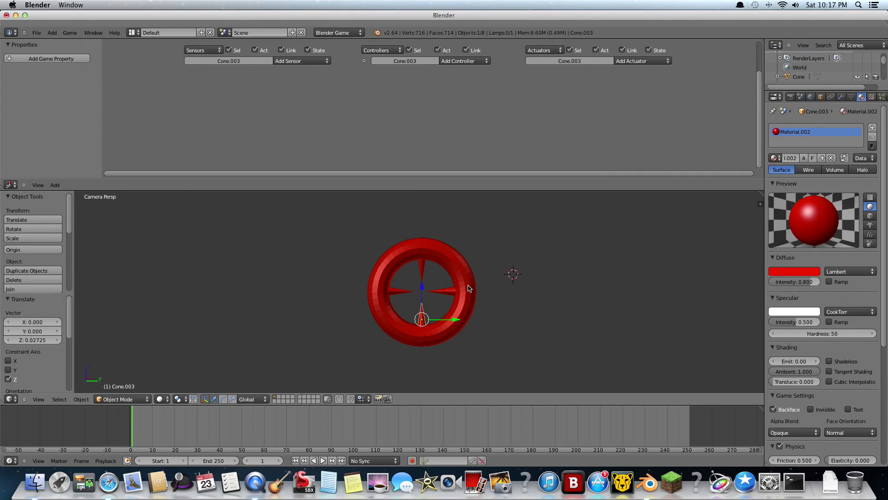
Step: Join the four crosshair cones with the ring, keeping the aimer as the active object
{"action": "right_click", "coordinate": [443, 294]}
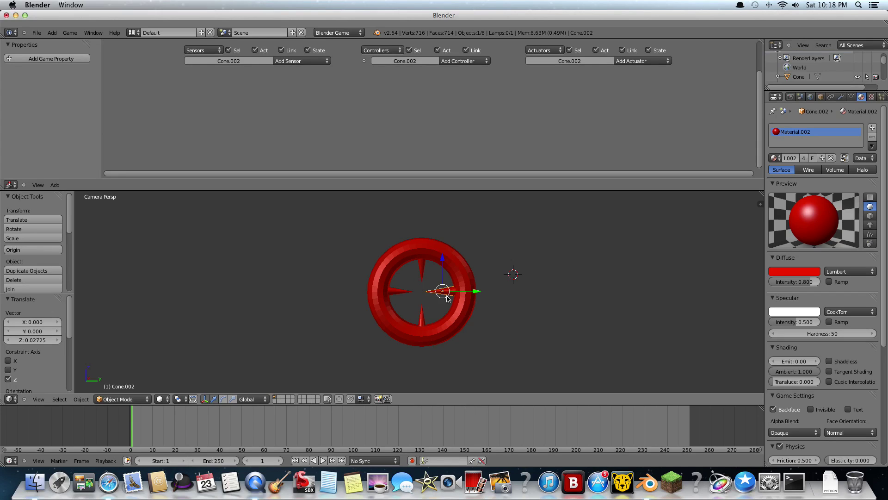
{"action": "right_click", "coordinate": [424, 267], "text": "shift"}
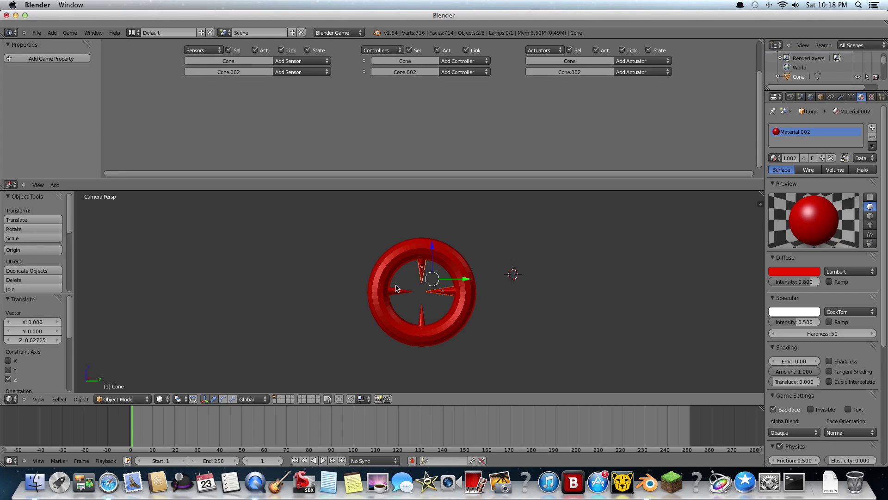
{"action": "right_click", "coordinate": [397, 289], "text": "shift"}
{"action": "right_click", "coordinate": [420, 315], "text": "shift"}
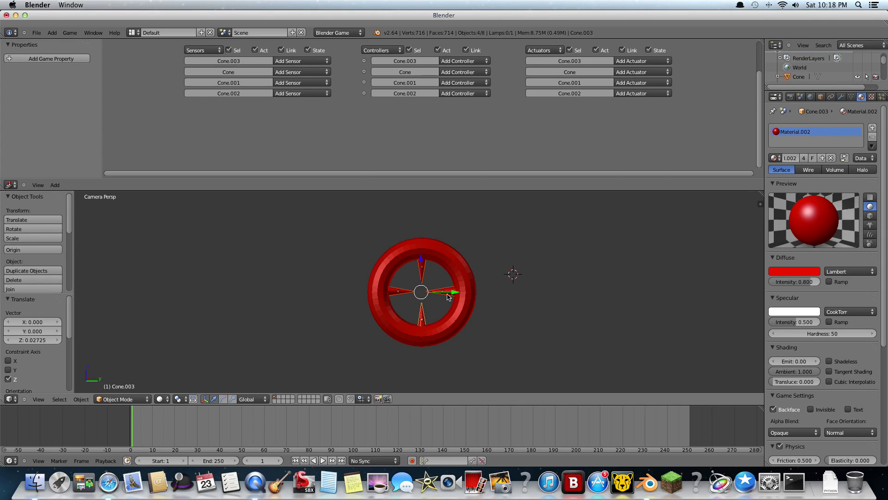
{"action": "right_click", "coordinate": [474, 295], "text": "shift"}
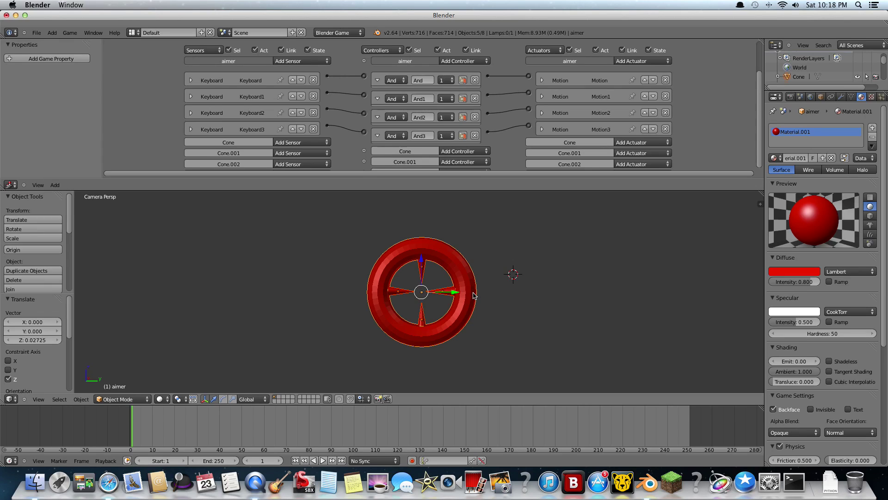
{"action": "key", "text": "ctrl+j"}
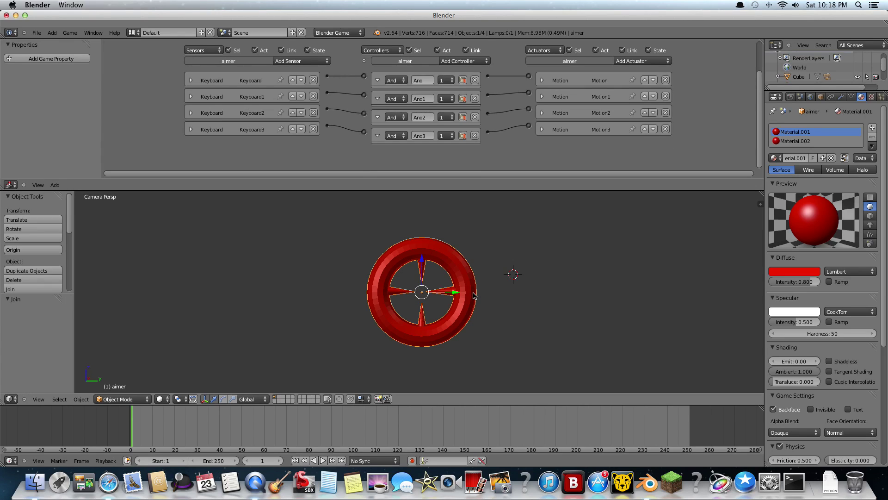
Step: Run the game and test moving the joined aimer left, right, up and down, then end the test
{"action": "scroll", "coordinate": [473, 295], "scroll_direction": "down", "scroll_amount": 4}
{"action": "scroll", "coordinate": [473, 295], "scroll_direction": "up", "scroll_amount": 2}
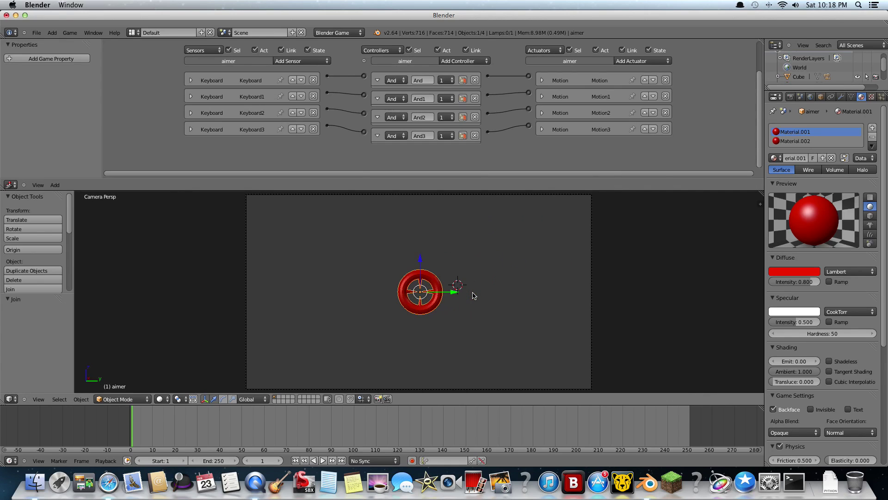
{"action": "key", "text": "p"}
{"action": "key", "text": "Left"}
{"action": "key", "text": "Down"}
{"action": "key", "text": "Right"}
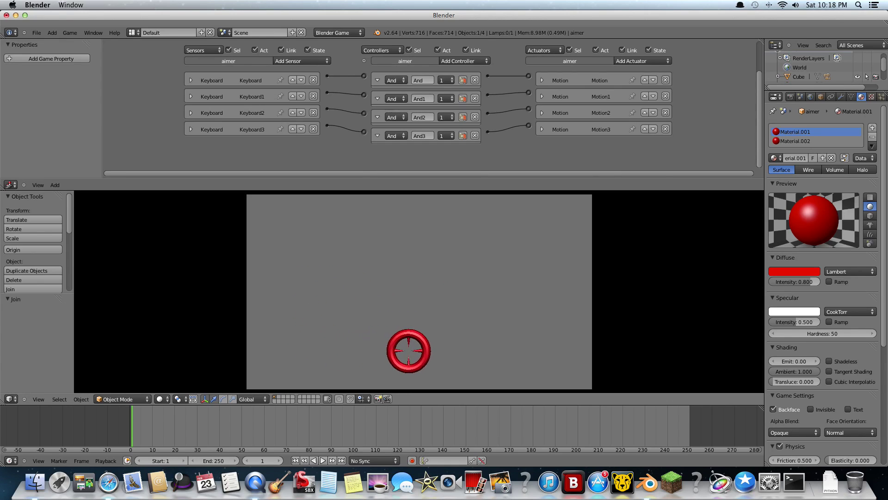
{"action": "key", "text": "Up"}
{"action": "key", "text": "Left"}
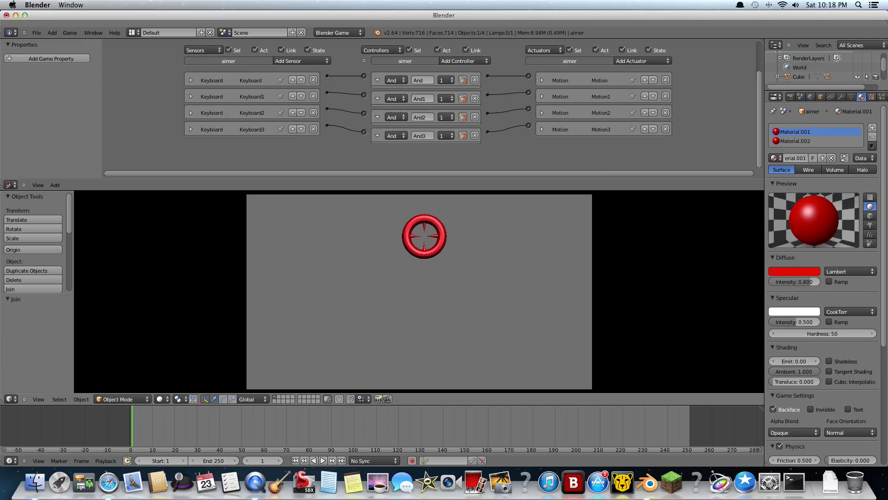
{"action": "key", "text": "Right"}
{"action": "key", "text": "Down"}
{"action": "key", "text": "Down"}
{"action": "key", "text": "Left"}
{"action": "key", "text": "Right"}
{"action": "key", "text": "Right"}
{"action": "key", "text": "Left"}
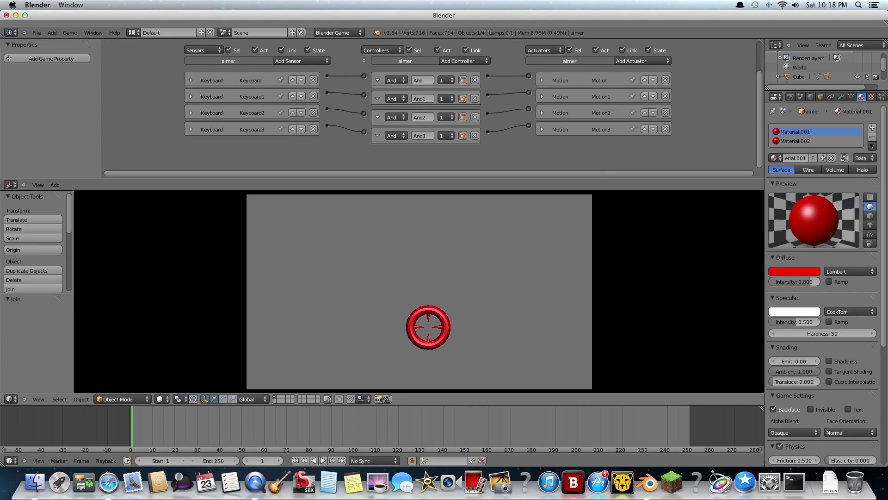
{"action": "key", "text": "Left"}
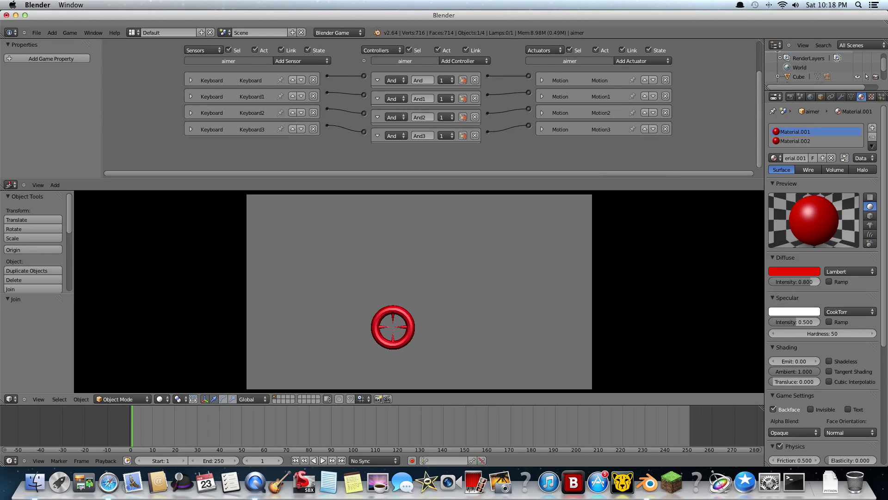
{"action": "key", "text": "Right"}
{"action": "key", "text": "Right"}
{"action": "key", "text": "Right"}
{"action": "key", "text": "Up"}
{"action": "key", "text": "Left"}
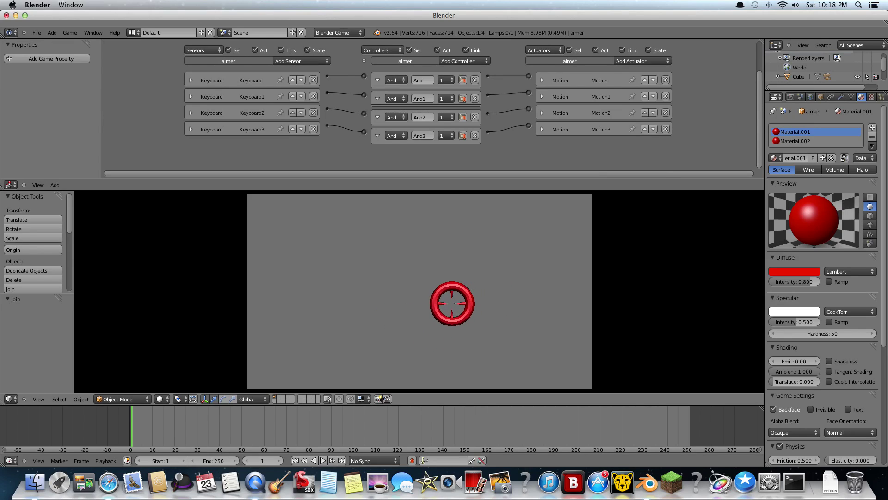
{"action": "key", "text": "Escape"}
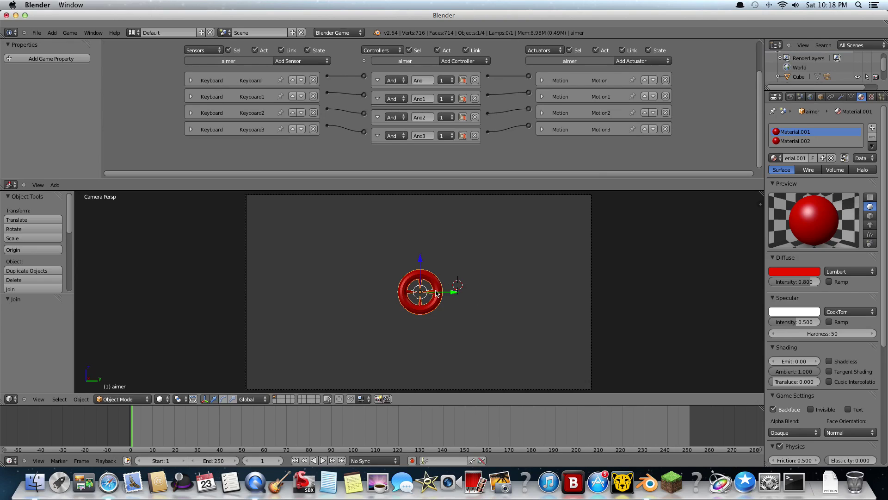
{"action": "key", "text": "KP_0"}
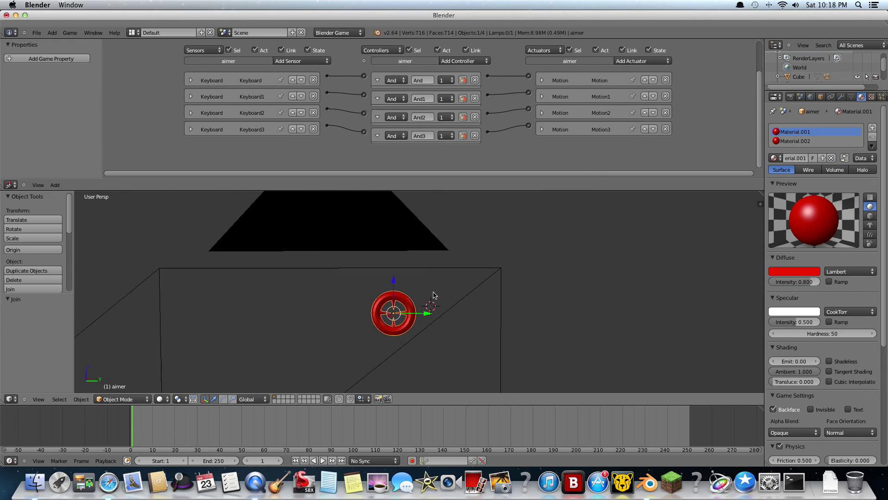
{"action": "middle_click_drag", "start_coordinate": [434, 288], "coordinate": [444, 284]}
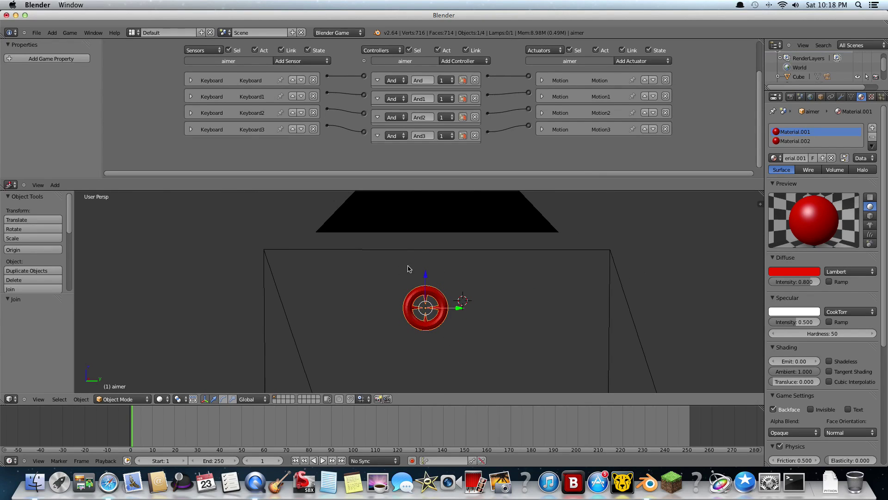
{"action": "left_click", "coordinate": [38, 399]}
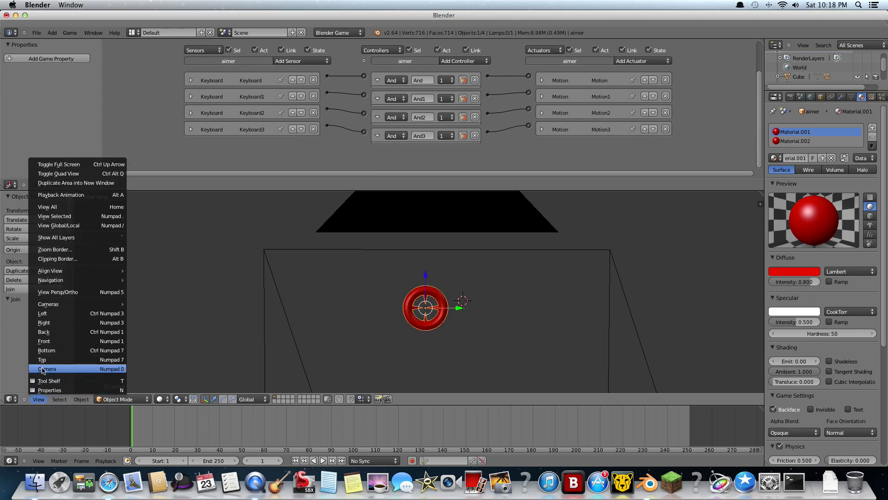
{"action": "left_click", "coordinate": [43, 368]}
{"action": "key", "text": "Home"}
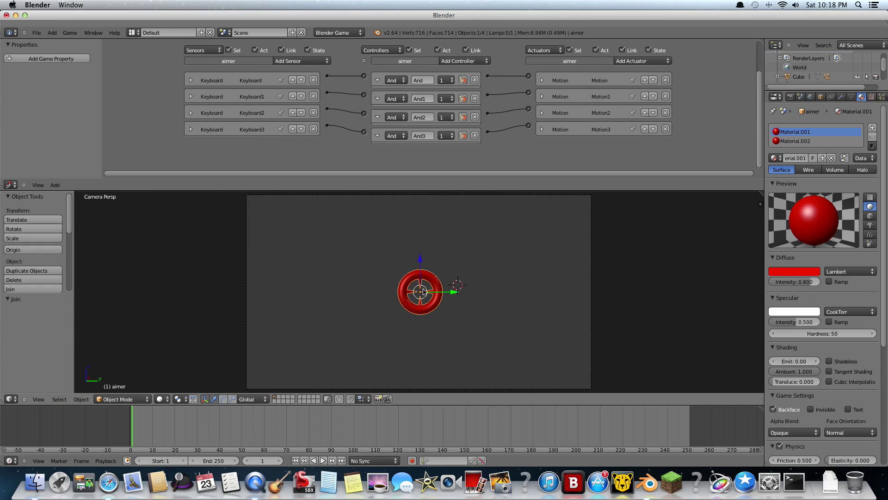
Step: Snap the 3D cursor to the selected aimer and add a UV sphere at its center
{"action": "key", "text": "shift+s"}
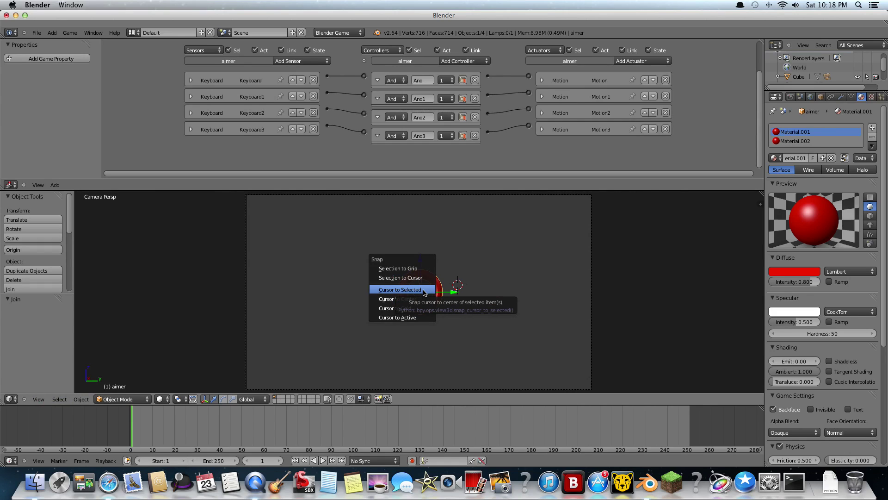
{"action": "left_click", "coordinate": [423, 292]}
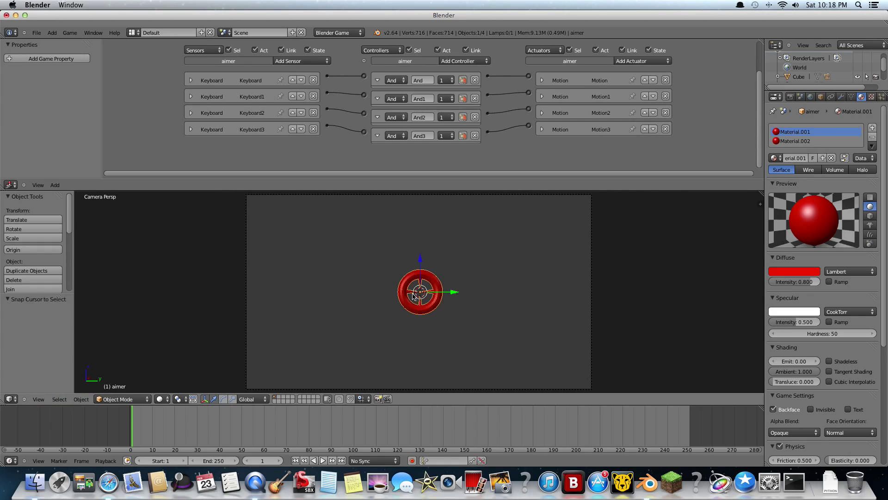
{"action": "scroll", "coordinate": [429, 296], "scroll_direction": "up", "scroll_amount": 2}
{"action": "scroll", "coordinate": [429, 296], "scroll_direction": "up", "scroll_amount": 2}
{"action": "scroll", "coordinate": [429, 296], "scroll_direction": "down", "scroll_amount": 3}
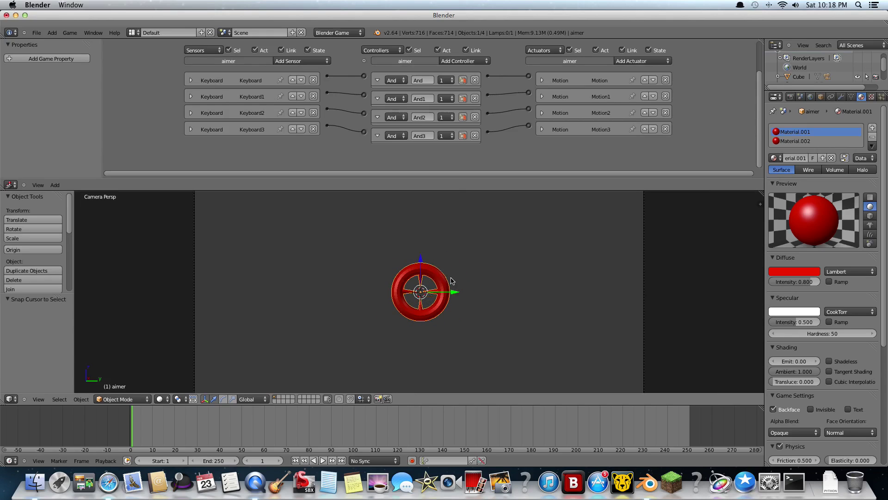
{"action": "left_click", "coordinate": [52, 32]}
{"action": "mouse_move", "coordinate": [58, 43]}
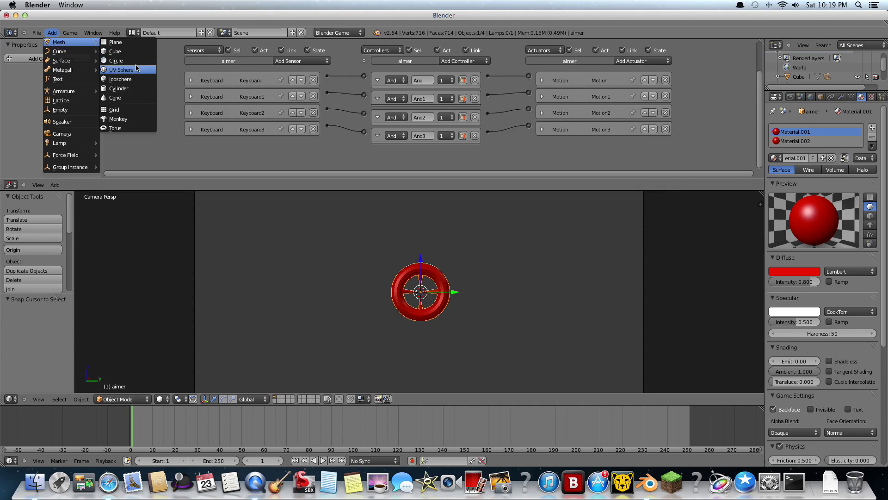
{"action": "left_click", "coordinate": [122, 70]}
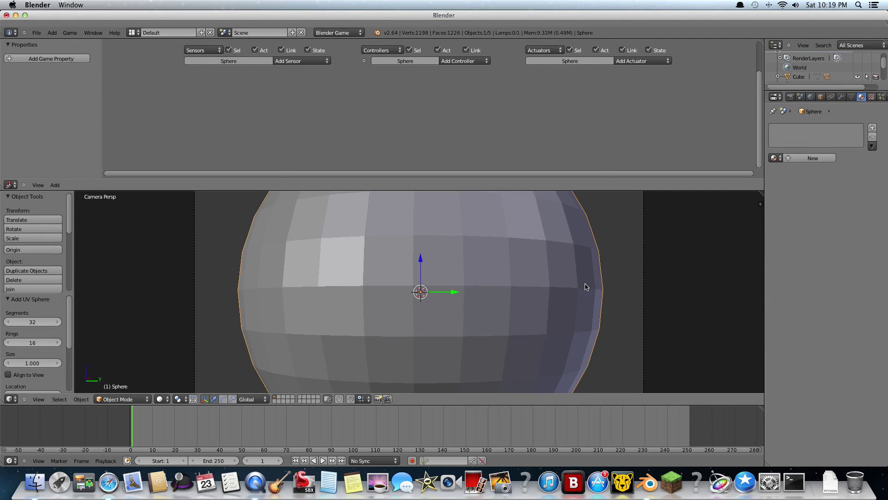
Step: Scale the sphere down to about 0.0101 and shift it about -0.001 along Y to center it between the cone tips
{"action": "key", "text": "s"}
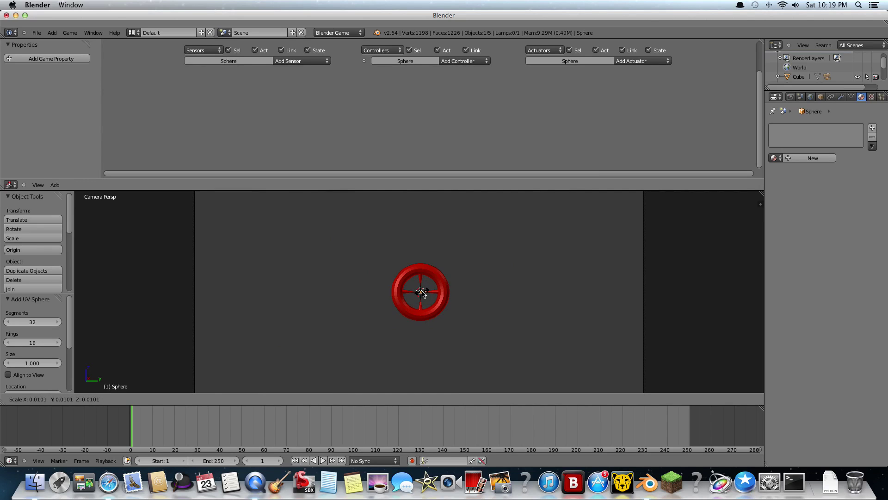
{"action": "left_click", "coordinate": [422, 293]}
{"action": "scroll", "coordinate": [458, 299], "scroll_direction": "up", "scroll_amount": 8}
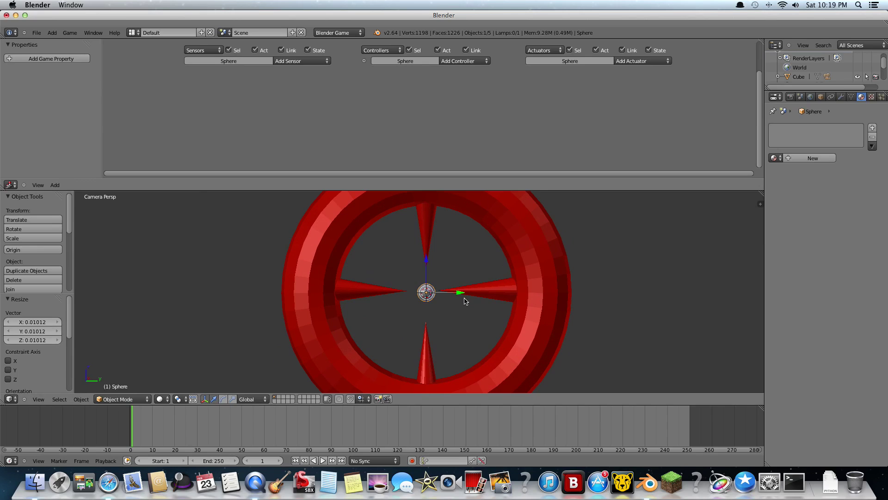
{"action": "left_click_drag", "start_coordinate": [456, 296], "coordinate": [460, 293]}
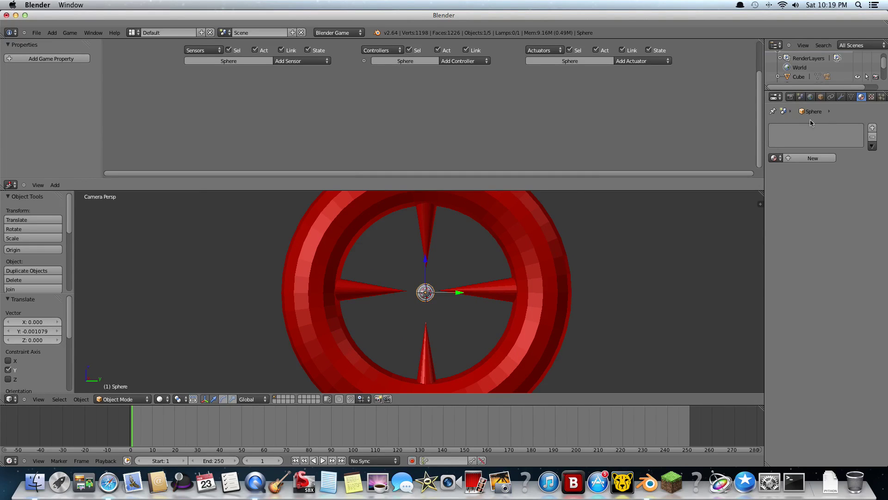
Step: Give the sphere a new material with a red diffuse color of about R 0.800, G 0.000, B 0.006
{"action": "left_click", "coordinate": [813, 157]}
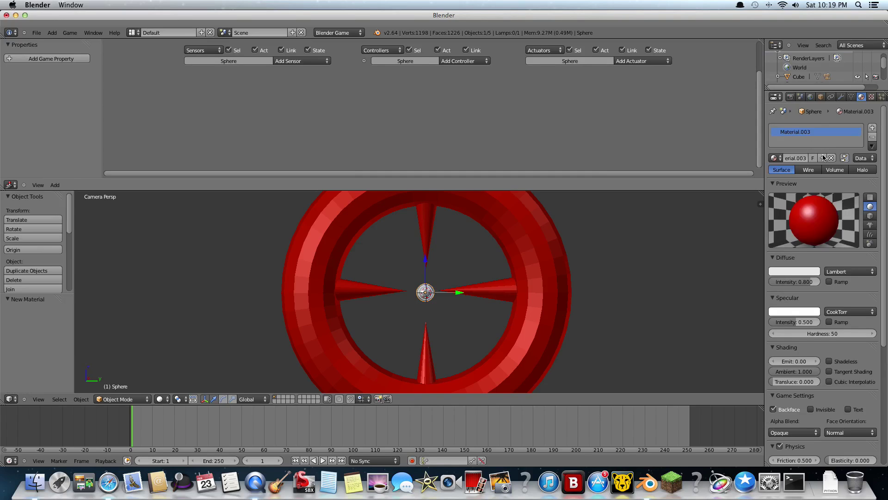
{"action": "left_click", "coordinate": [816, 271]}
{"action": "left_click", "coordinate": [773, 215]}
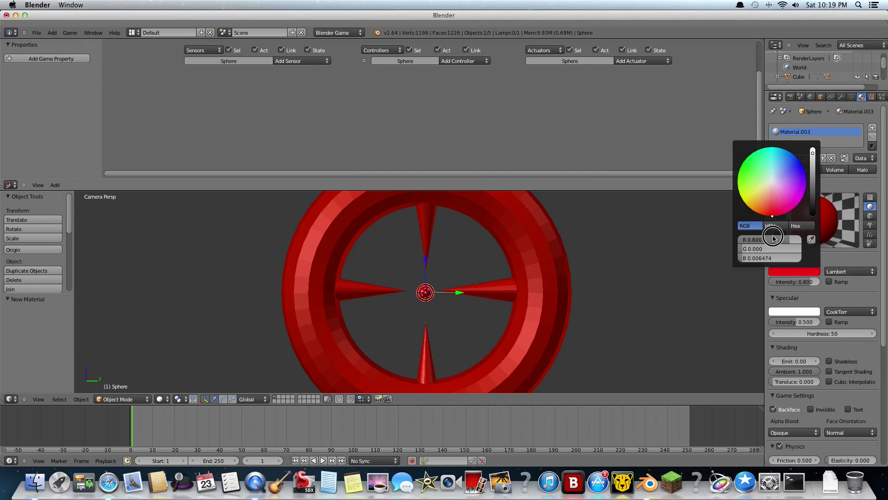
Step: Rename the sphere object as trigger
{"action": "scroll", "coordinate": [492, 308], "scroll_direction": "down", "scroll_amount": 4}
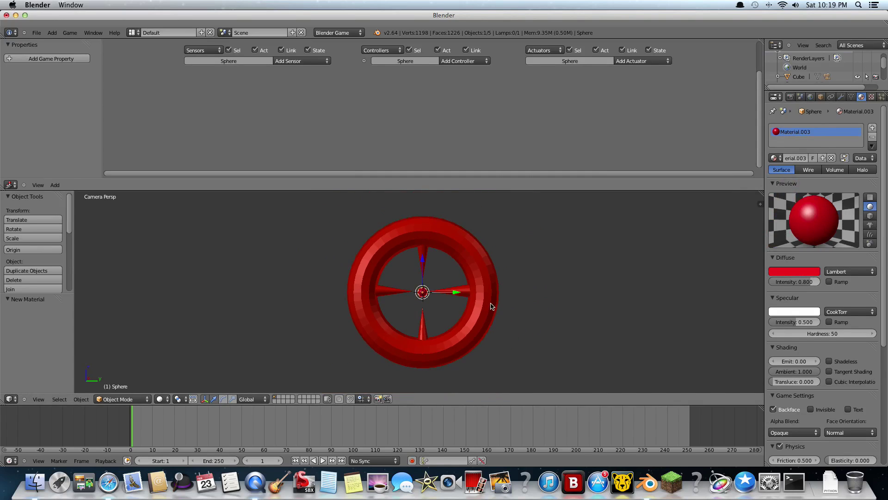
{"action": "left_click", "coordinate": [821, 96]}
{"action": "left_click", "coordinate": [818, 130]}
{"action": "type", "text": "trigger"}
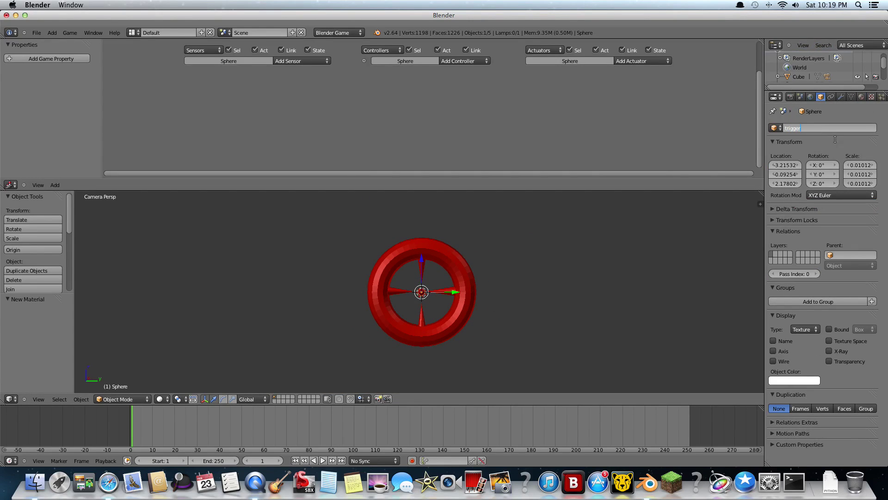
{"action": "key", "text": "Return"}
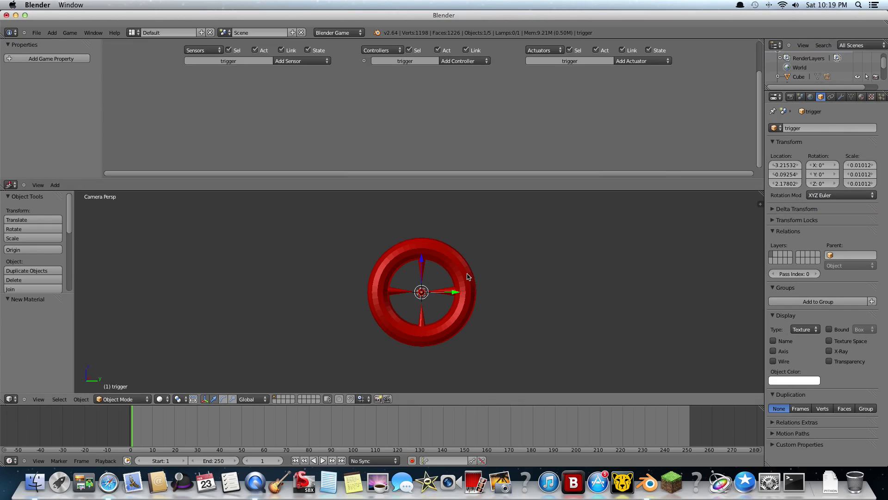
Step: Switch to layer 2 and add a cone mesh at the 3D cursor
{"action": "key", "text": "Home"}
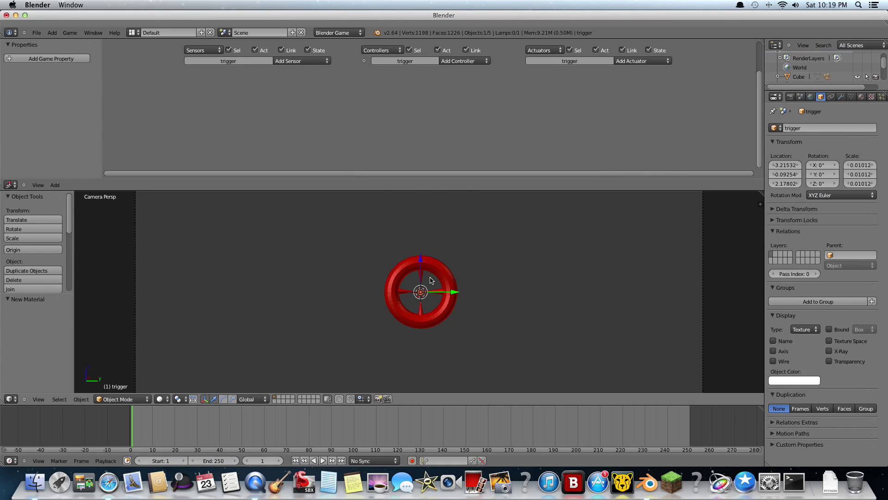
{"action": "key", "text": "2"}
{"action": "scroll", "coordinate": [427, 290], "scroll_direction": "down", "scroll_amount": 5}
{"action": "middle_click_drag", "start_coordinate": [427, 290], "coordinate": [413, 295]}
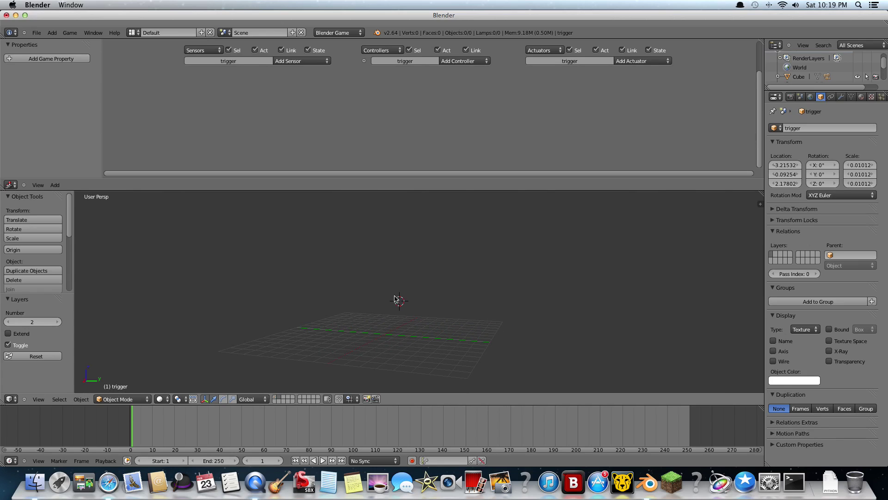
{"action": "left_click", "coordinate": [52, 32]}
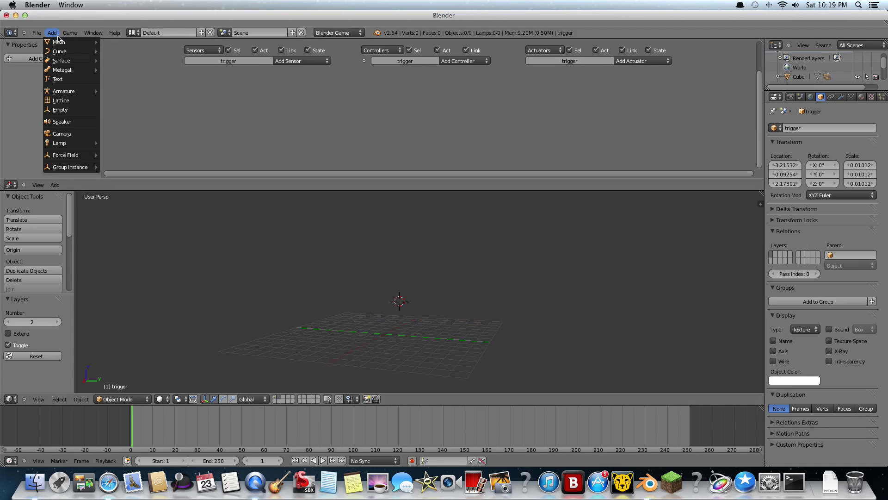
{"action": "mouse_move", "coordinate": [58, 42]}
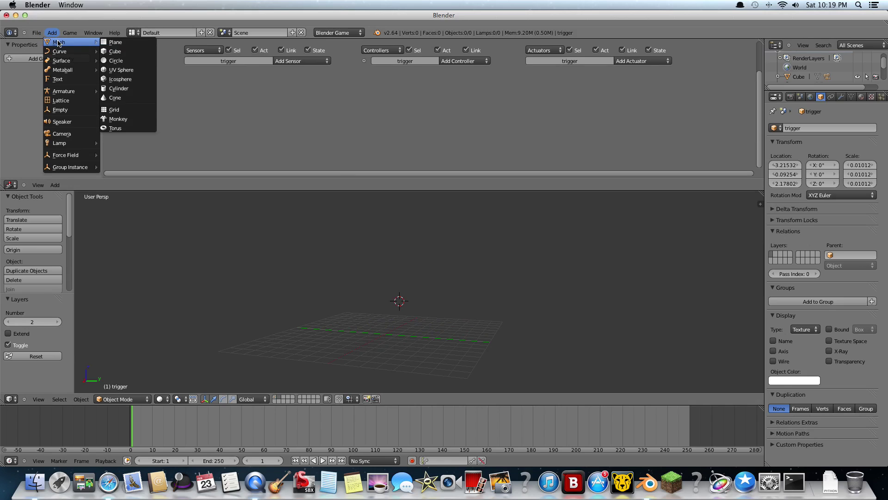
{"action": "left_click", "coordinate": [146, 97]}
{"action": "scroll", "coordinate": [415, 284], "scroll_direction": "up", "scroll_amount": 2}
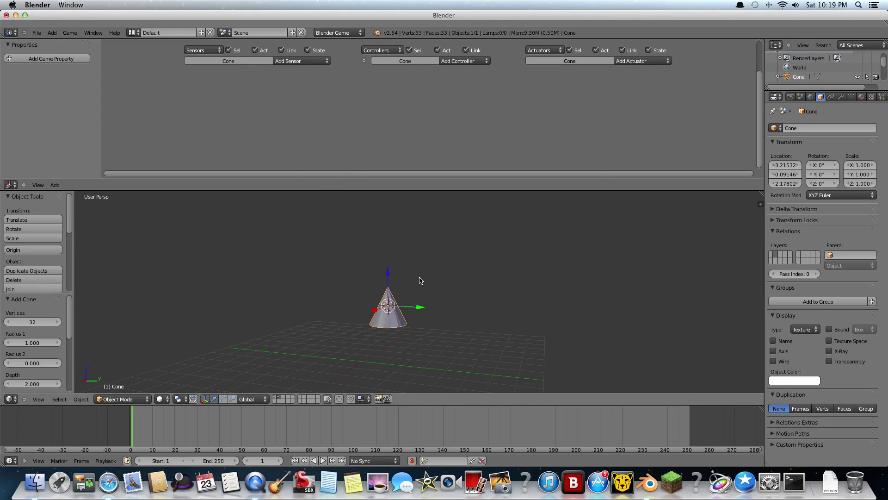
Step: Stretch the cone along Z by about 2.64, and scale it uniformly by about 1.375
{"action": "key", "text": "s"}
{"action": "key", "text": "z"}
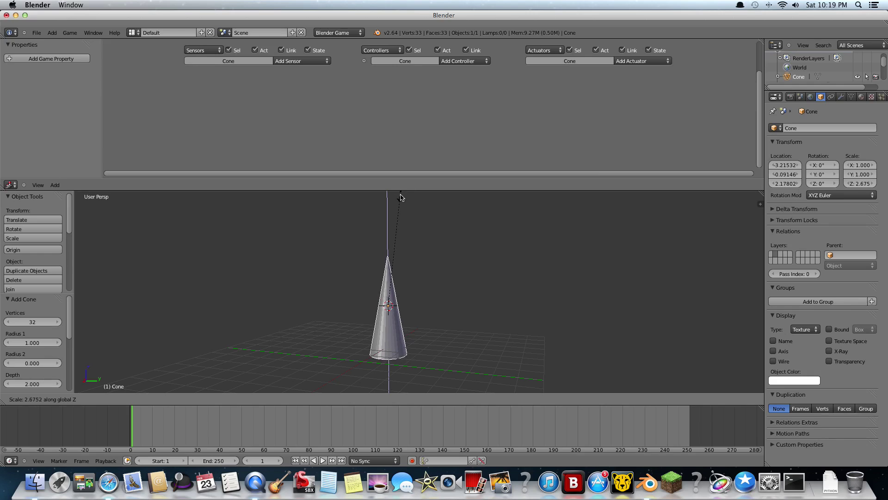
{"action": "left_click", "coordinate": [402, 197]}
{"action": "key", "text": "s"}
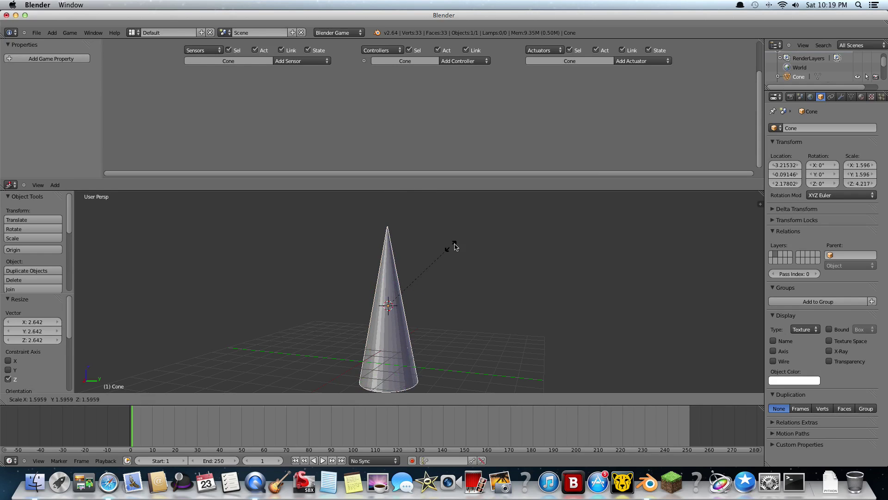
{"action": "left_click", "coordinate": [434, 250]}
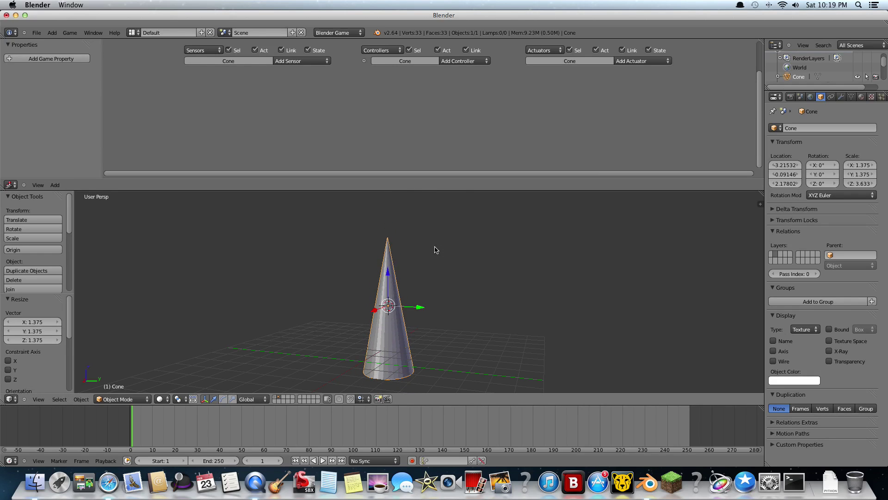
Step: Rotate the cone to about -92° around Y so it lies on its side, and move it about 3.73 along X
{"action": "key", "text": "r"}
{"action": "key", "text": "y"}
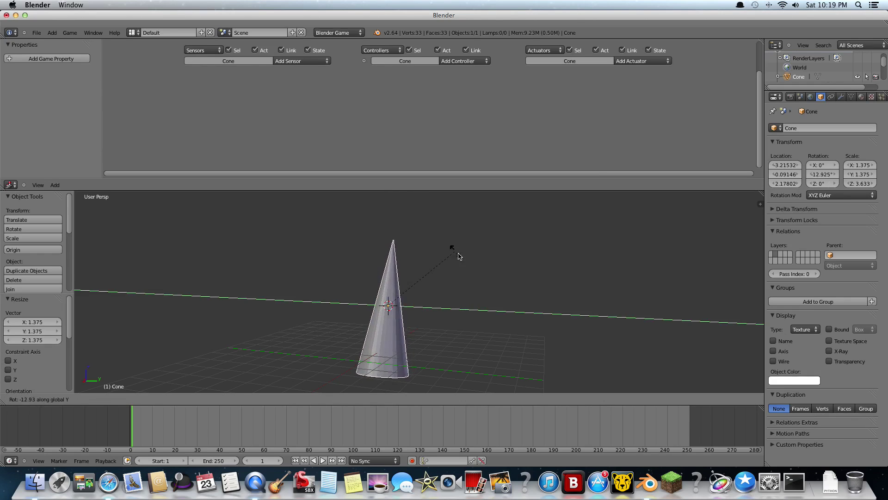
{"action": "left_click", "coordinate": [409, 325]}
{"action": "middle_click_drag", "start_coordinate": [409, 326], "coordinate": [362, 298]}
{"action": "key", "text": "g"}
{"action": "key", "text": "x"}
{"action": "left_click", "coordinate": [352, 305]}
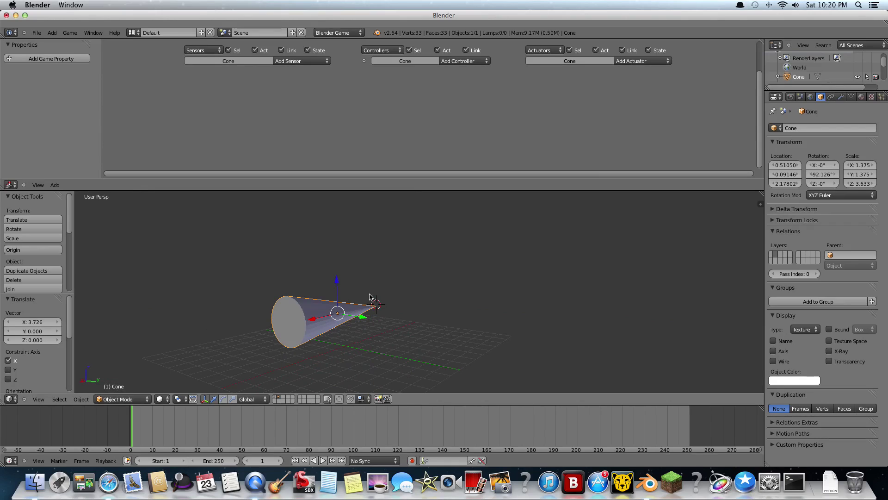
Step: Give the large cone a new material with a yellow diffuse color
{"action": "left_click", "coordinate": [861, 97]}
{"action": "left_click", "coordinate": [812, 159]}
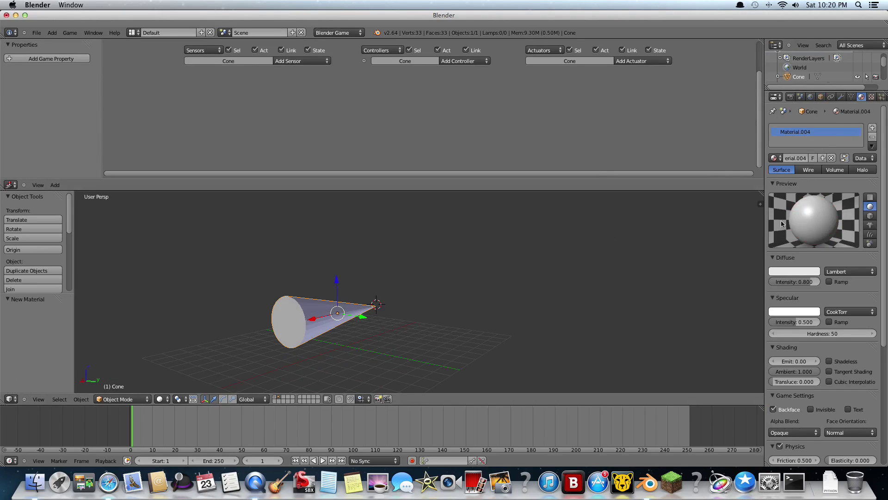
{"action": "left_click", "coordinate": [796, 272]}
{"action": "left_click_drag", "start_coordinate": [782, 196], "coordinate": [741, 206]}
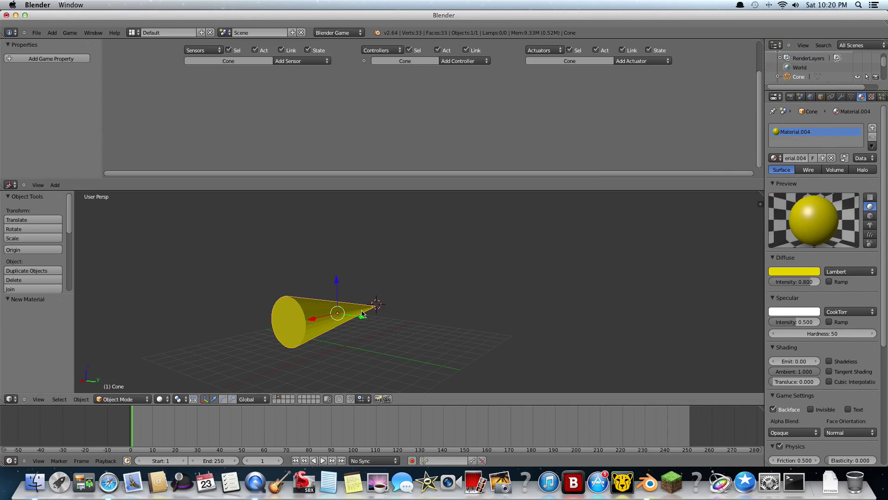
Step: Snap the 3D cursor to the selected yellow cone and add a second cone there
{"action": "key", "text": "shift+s"}
{"action": "left_click", "coordinate": [395, 287]}
{"action": "left_click", "coordinate": [52, 32]}
{"action": "mouse_move", "coordinate": [64, 43]}
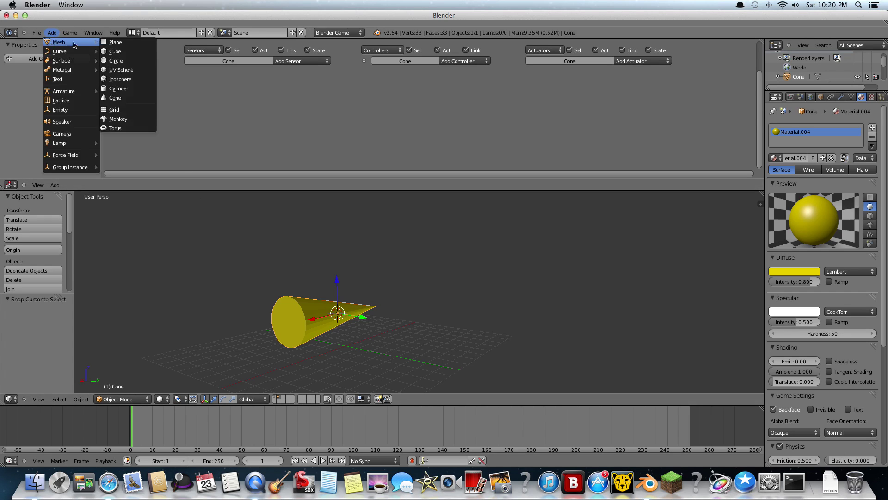
{"action": "left_click", "coordinate": [118, 98]}
Step: Scale the second cone down and raise it about 1.82 along Z, above the yellow cone
{"action": "key", "text": "s"}
{"action": "left_click", "coordinate": [370, 300]}
{"action": "key", "text": "g"}
{"action": "key", "text": "z"}
{"action": "left_click", "coordinate": [348, 305]}
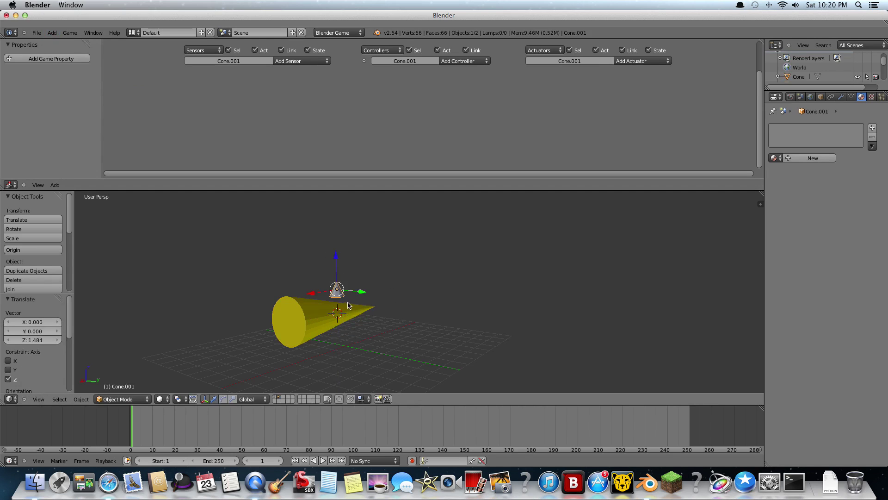
{"action": "key", "text": "g"}
{"action": "key", "text": "z"}
{"action": "left_click", "coordinate": [339, 256]}
Step: Stretch the small cone along Z into a narrower spike, and scale it uniformly by about 0.724
{"action": "key", "text": "s"}
{"action": "key", "text": "z"}
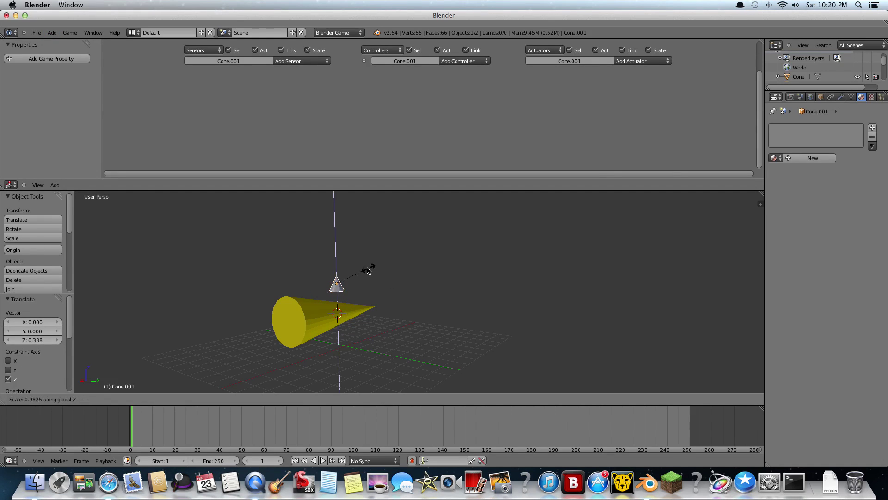
{"action": "left_click", "coordinate": [332, 214]}
{"action": "key", "text": "s"}
{"action": "left_click", "coordinate": [379, 251]}
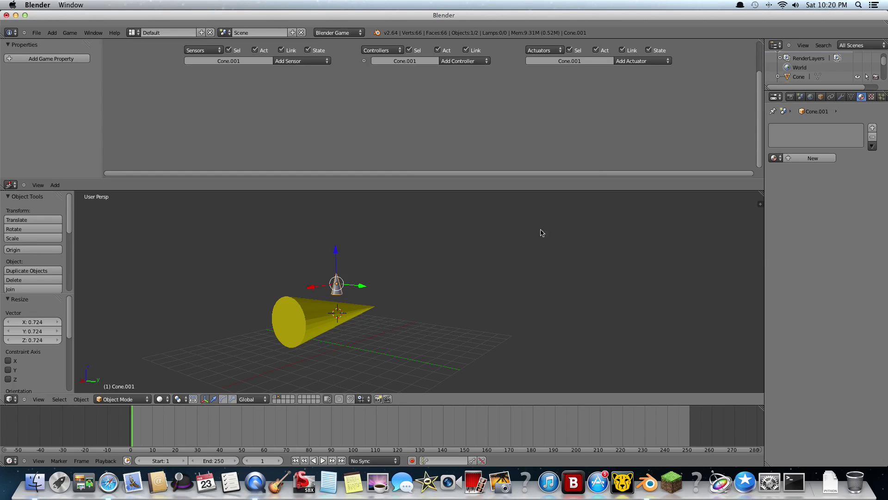
Step: Give the small cone a new red diffuse material and move it about 3.2 along X to the yellow cone's base
{"action": "left_click", "coordinate": [814, 158]}
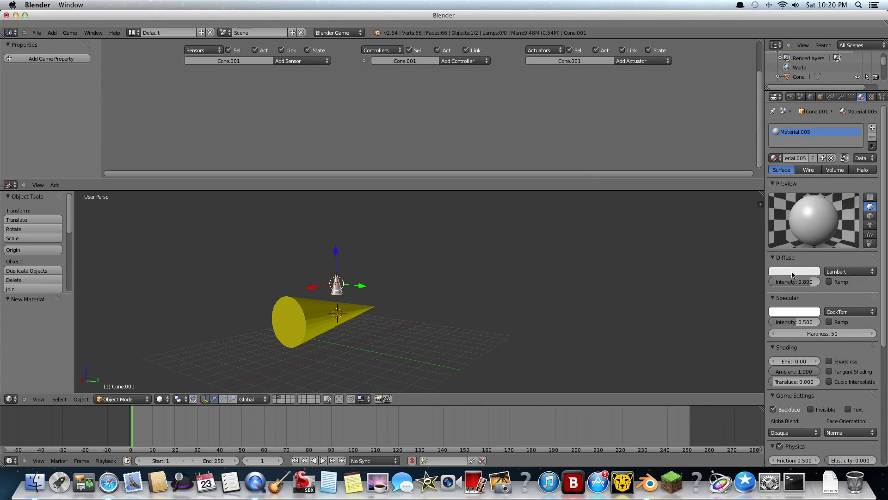
{"action": "left_click", "coordinate": [795, 271]}
{"action": "left_click_drag", "start_coordinate": [763, 189], "coordinate": [773, 224]}
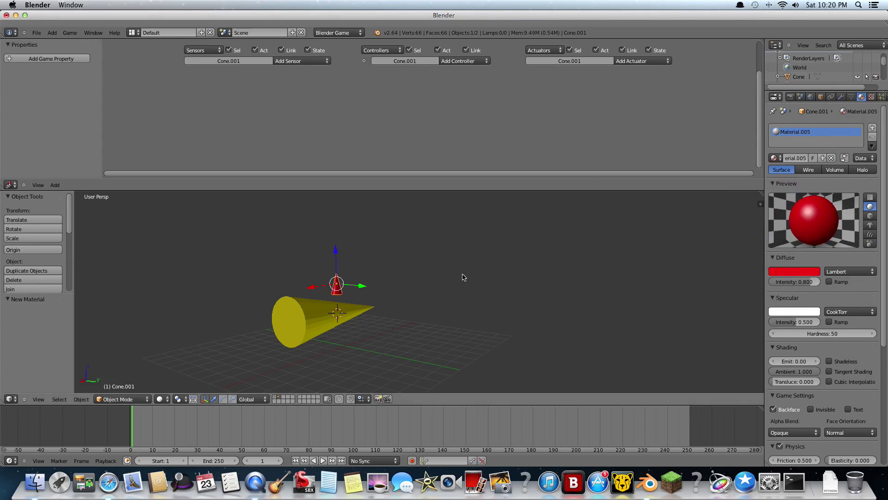
{"action": "left_click_drag", "start_coordinate": [313, 289], "coordinate": [266, 297]}
{"action": "middle_click_drag", "start_coordinate": [271, 297], "coordinate": [321, 292]}
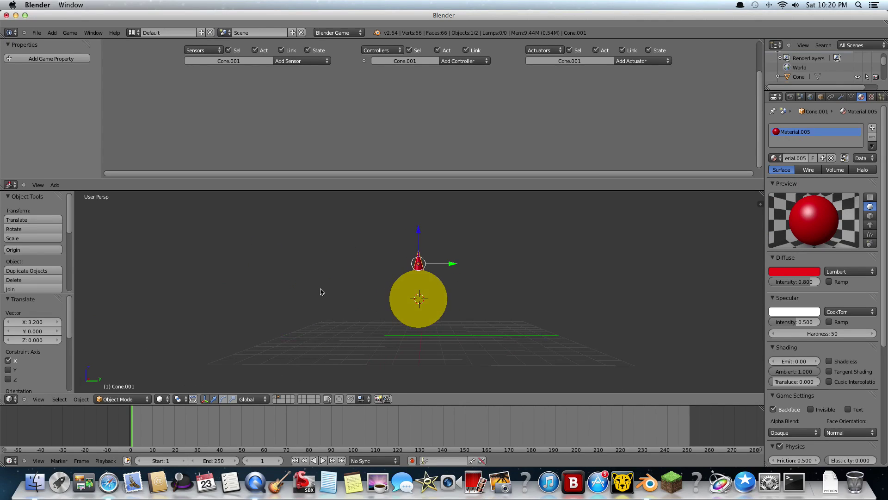
Step: Duplicate the red spike, rotate it about 90° around X, and place it pointing outward on the negative Y side of the yellow base
{"action": "left_click", "coordinate": [27, 270]}
{"action": "left_click_drag", "start_coordinate": [452, 263], "coordinate": [391, 257]}
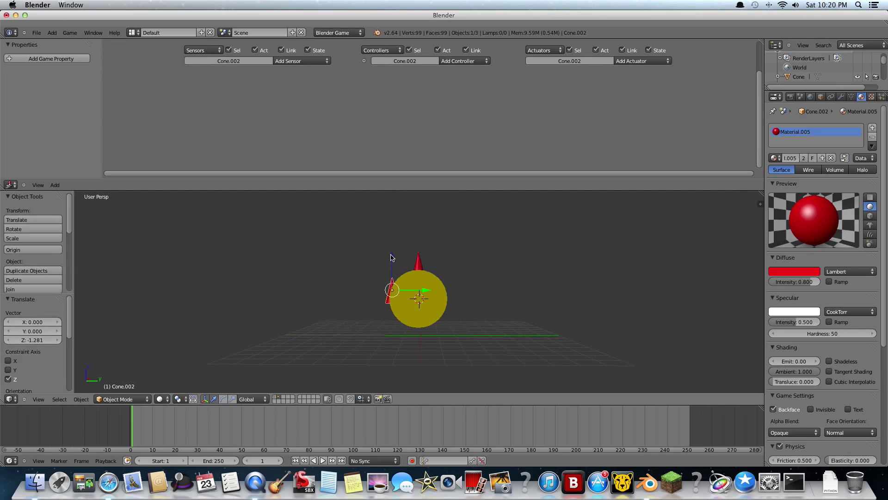
{"action": "key", "text": "r"}
{"action": "key", "text": "x"}
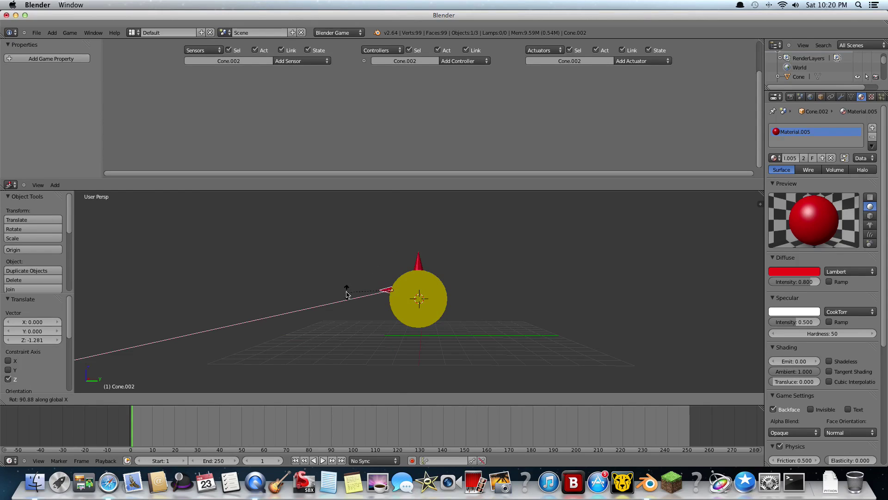
{"action": "left_click", "coordinate": [344, 297]}
{"action": "left_click_drag", "start_coordinate": [426, 292], "coordinate": [416, 290]}
{"action": "left_click_drag", "start_coordinate": [381, 253], "coordinate": [377, 265]}
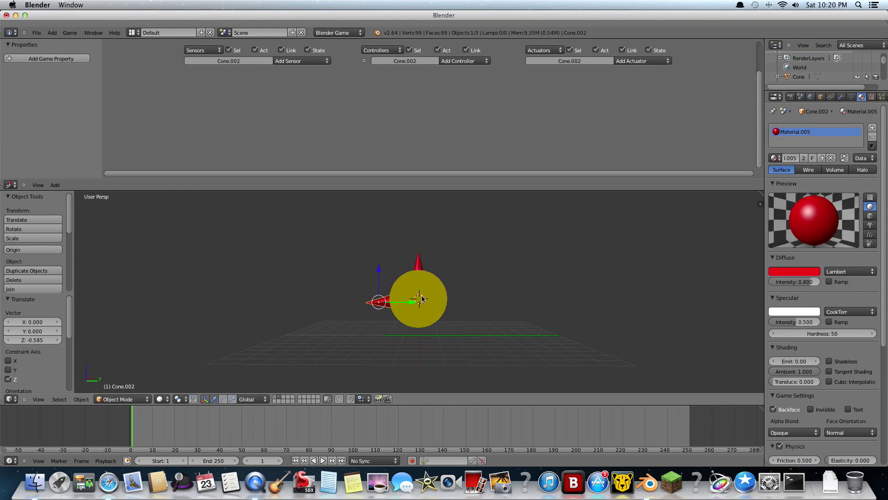
{"action": "left_click_drag", "start_coordinate": [414, 306], "coordinate": [420, 303]}
Step: Duplicate the side spike to the opposite Y side of the yellow base and flip it around X so it points outward
{"action": "left_click", "coordinate": [35, 271]}
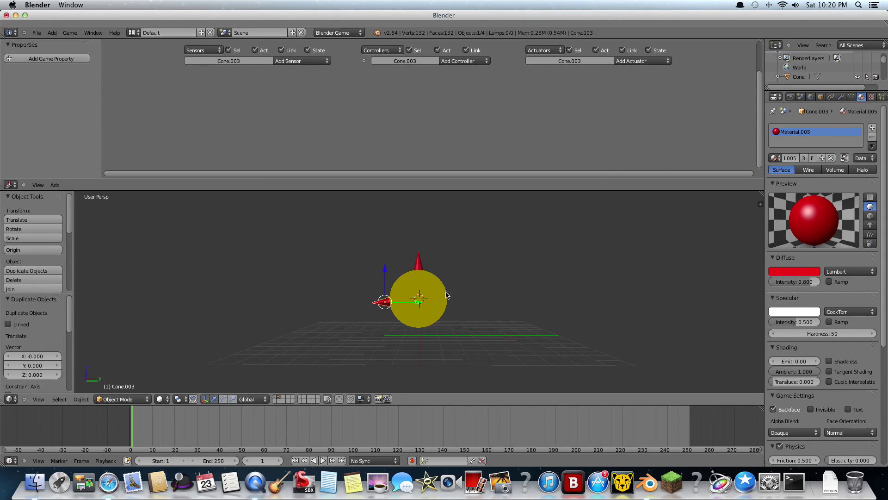
{"action": "key", "text": "y"}
{"action": "left_click", "coordinate": [487, 303]}
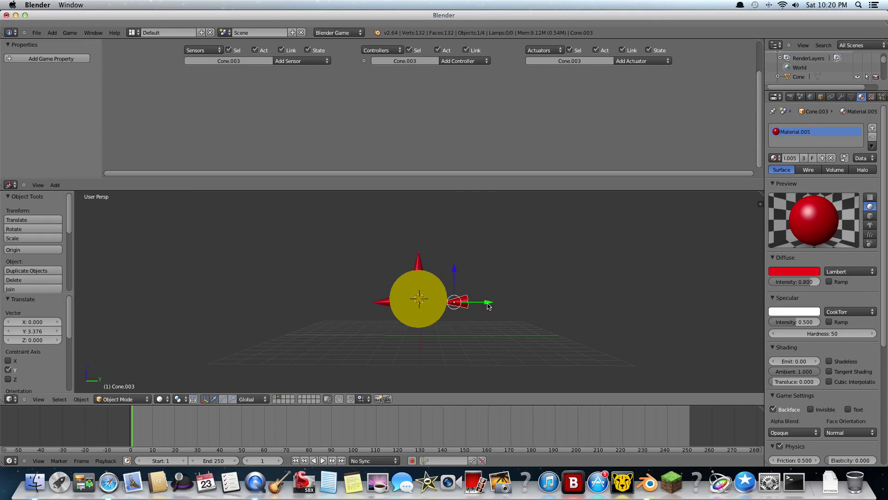
{"action": "key", "text": "r"}
{"action": "key", "text": "x"}
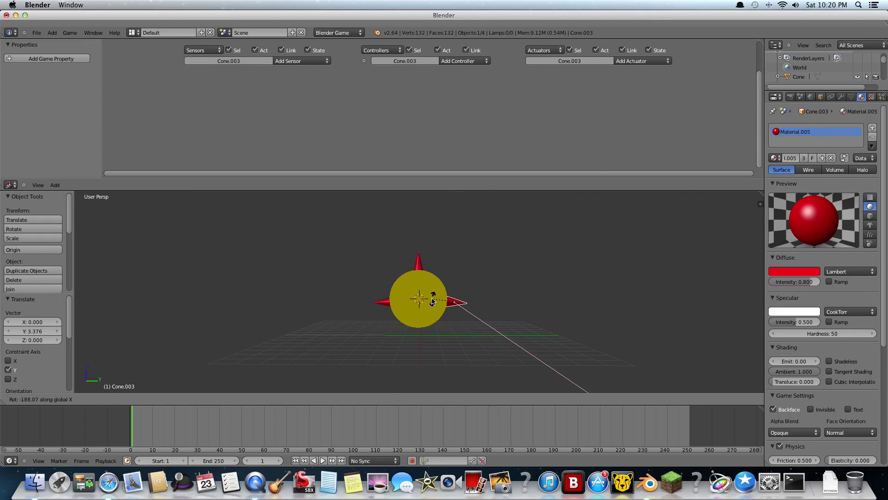
{"action": "left_click", "coordinate": [434, 300]}
{"action": "key", "text": "g"}
{"action": "key", "text": "z"}
{"action": "left_click", "coordinate": [472, 284]}
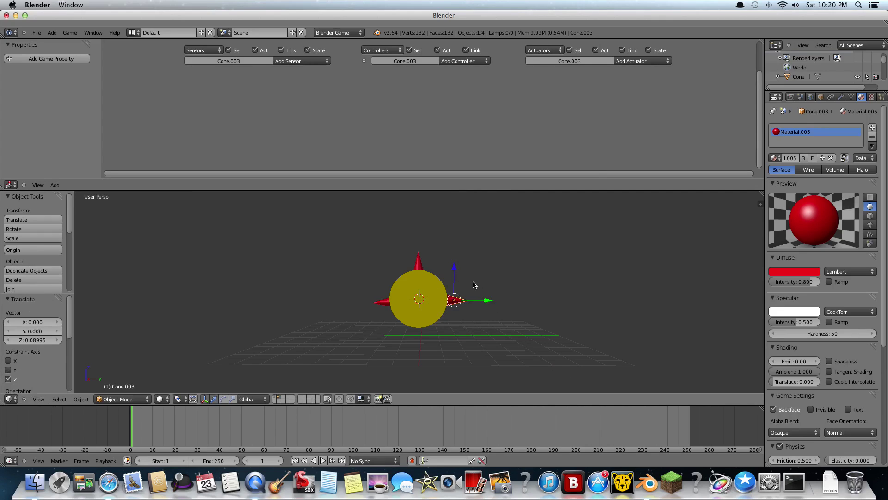
{"action": "left_click_drag", "start_coordinate": [488, 301], "coordinate": [484, 301]}
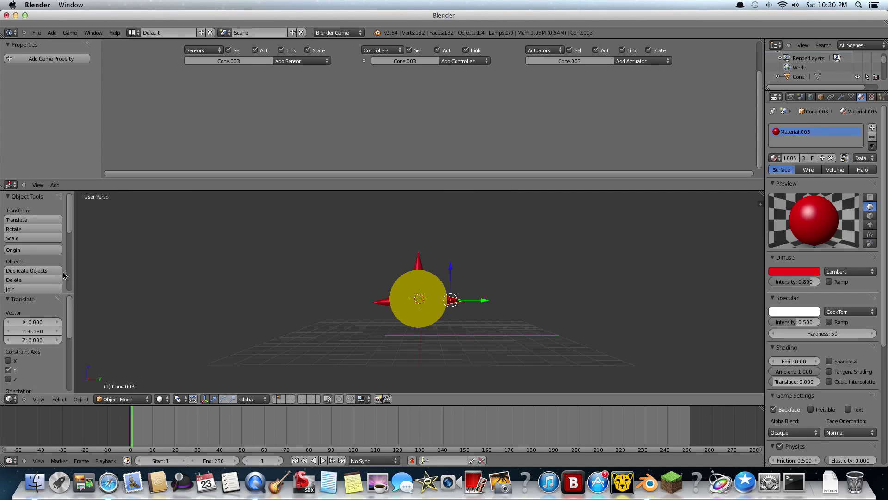
Step: Duplicate the spike below the yellow base, rotate it about -87.3° around X to point down, and center it against the base edge
{"action": "left_click", "coordinate": [54, 271]}
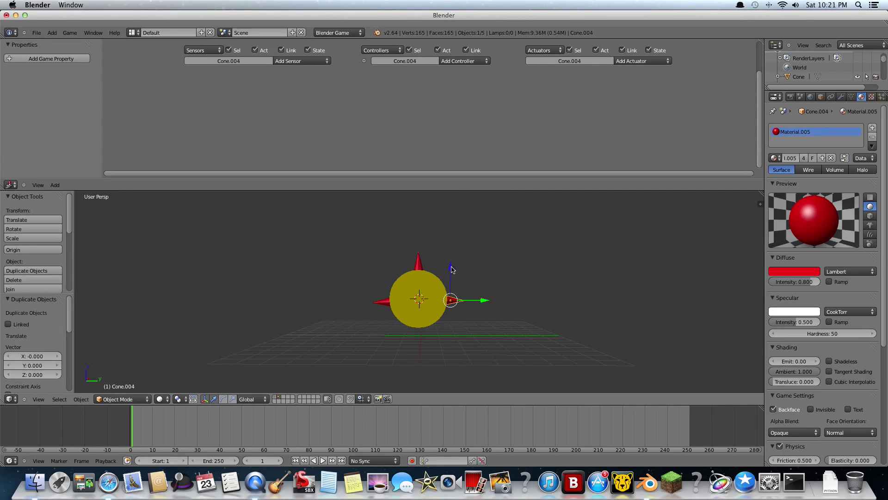
{"action": "key", "text": "z"}
{"action": "left_click", "coordinate": [450, 307]}
{"action": "left_click_drag", "start_coordinate": [485, 340], "coordinate": [463, 343]}
{"action": "key", "text": "r"}
{"action": "key", "text": "x"}
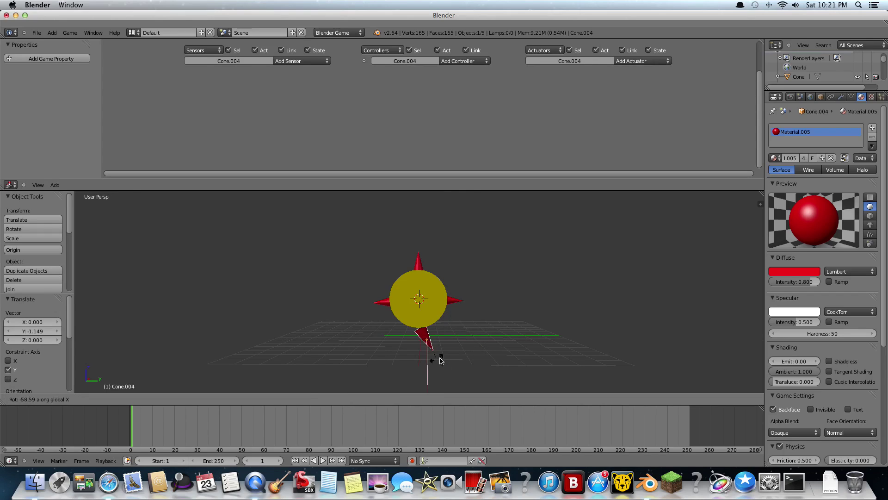
{"action": "left_click", "coordinate": [428, 365]}
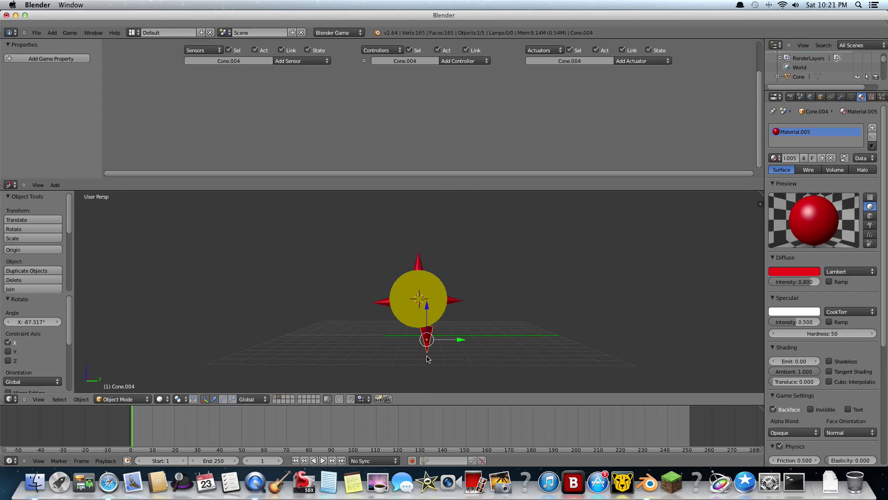
{"action": "left_click_drag", "start_coordinate": [457, 339], "coordinate": [446, 339]}
{"action": "left_click_drag", "start_coordinate": [421, 311], "coordinate": [421, 303]}
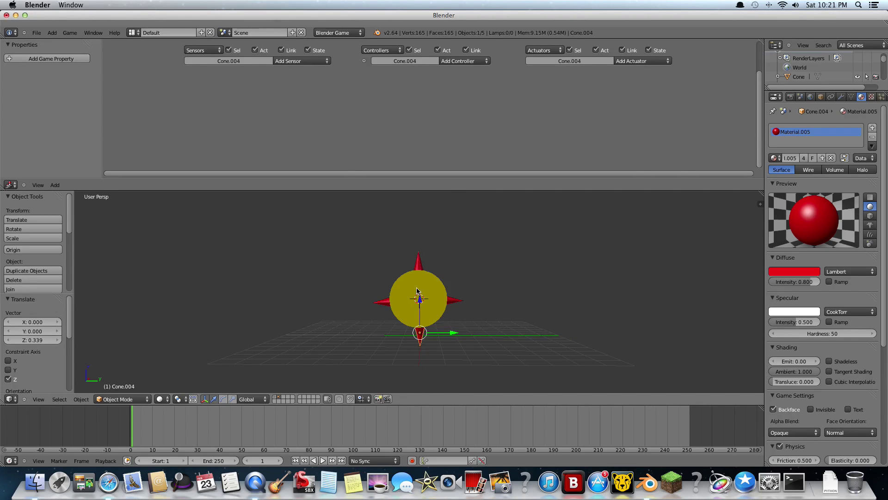
Step: Select the yellow cone and add a torus mesh at the 3D cursor in its center
{"action": "right_click", "coordinate": [436, 301]}
{"action": "middle_click_drag", "start_coordinate": [437, 301], "coordinate": [406, 307]}
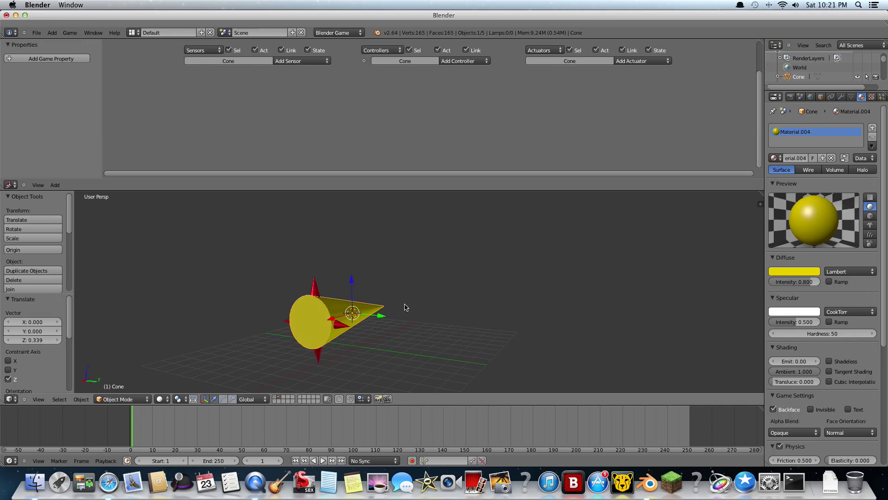
{"action": "left_click", "coordinate": [52, 32]}
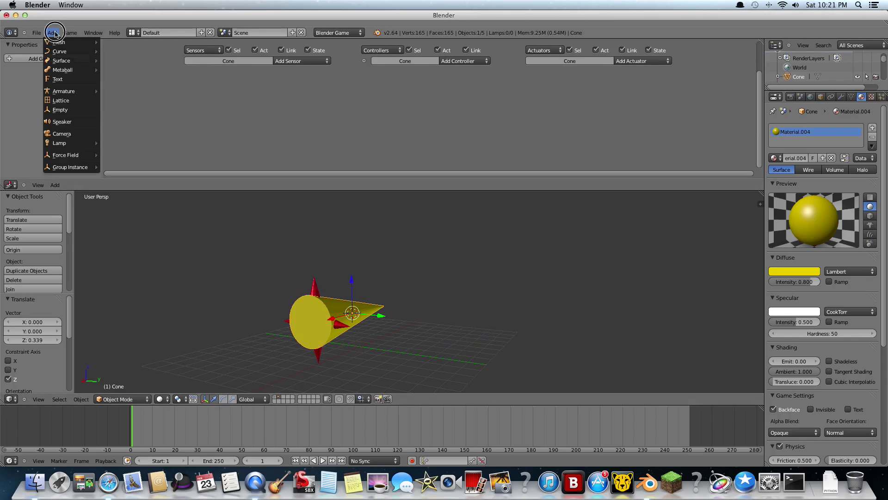
{"action": "mouse_move", "coordinate": [80, 47]}
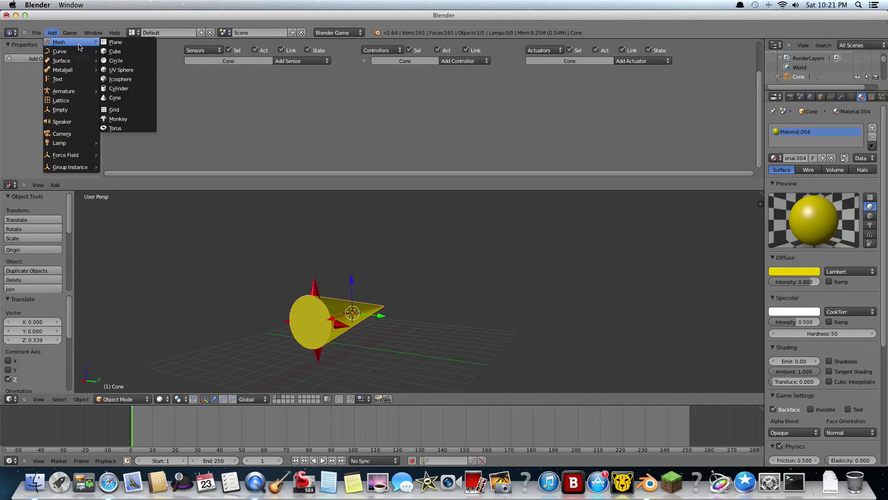
{"action": "left_click", "coordinate": [123, 127]}
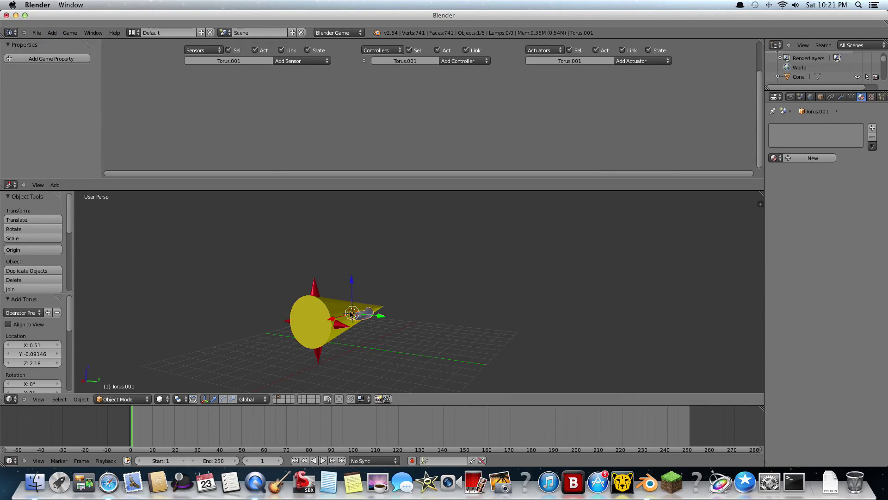
Step: Move the torus about 3.76 along X to the yellow cone's base and rotate it about -90° around Y to face it
{"action": "left_click_drag", "start_coordinate": [336, 322], "coordinate": [301, 328]}
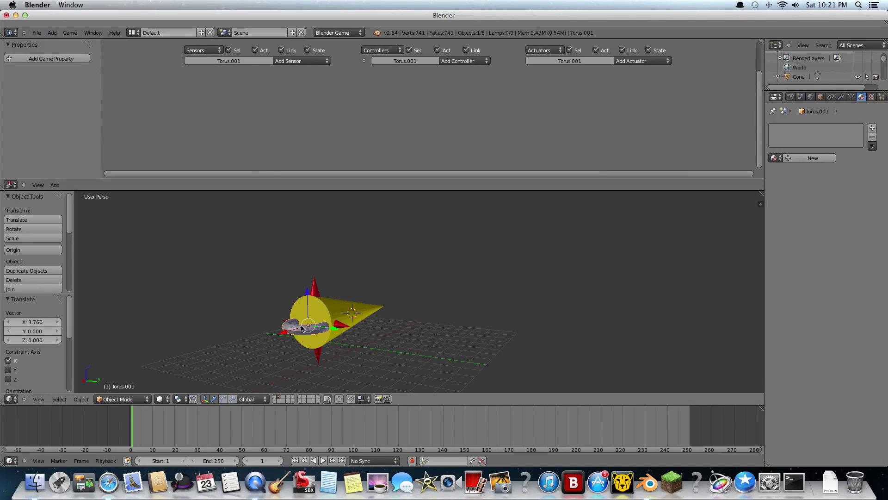
{"action": "left_click", "coordinate": [39, 398]}
{"action": "left_click", "coordinate": [59, 343]}
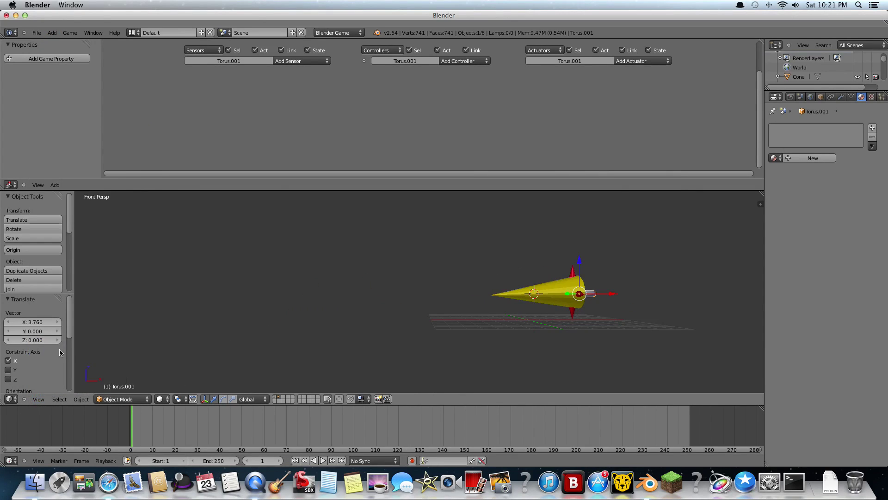
{"action": "key", "text": "KP_Decimal"}
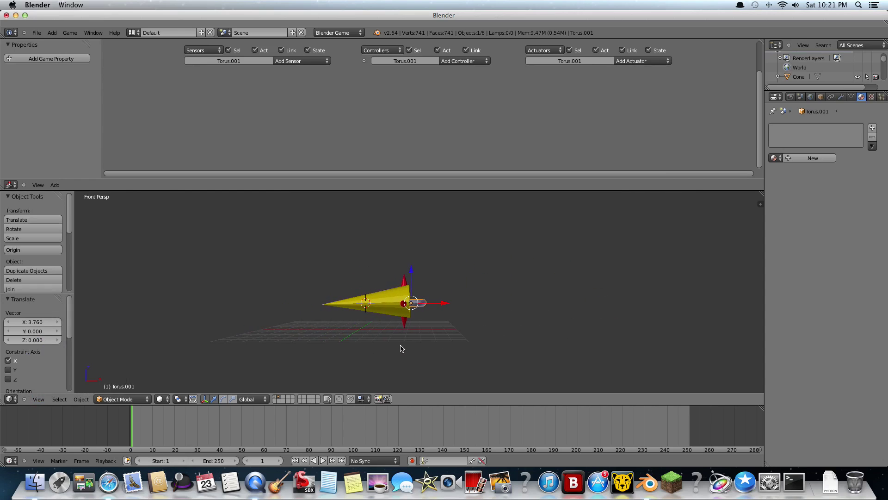
{"action": "key", "text": "r"}
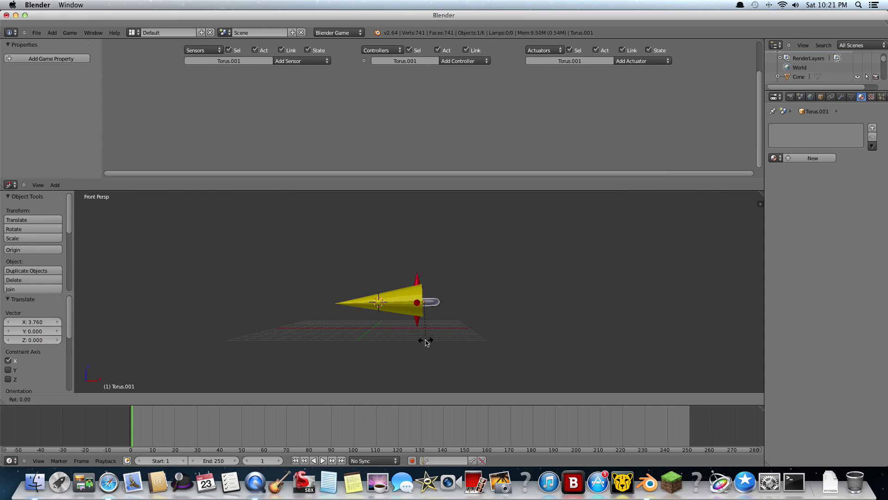
{"action": "key", "text": "z"}
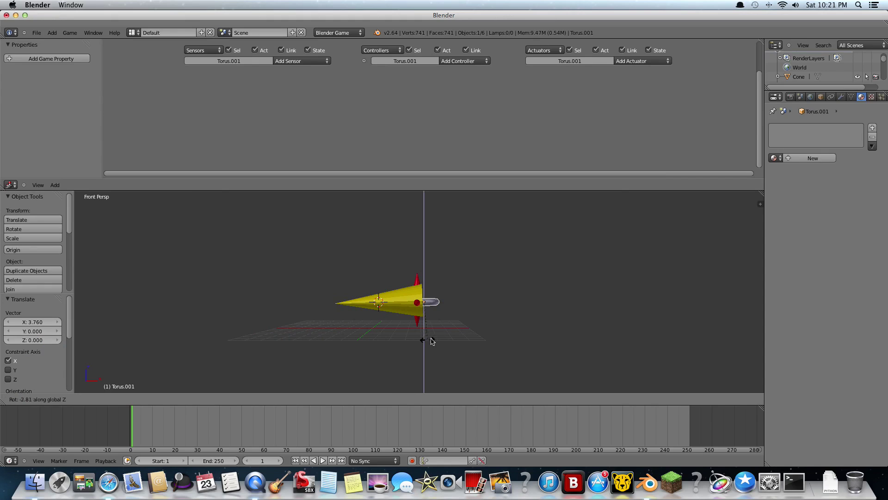
{"action": "key", "text": "y"}
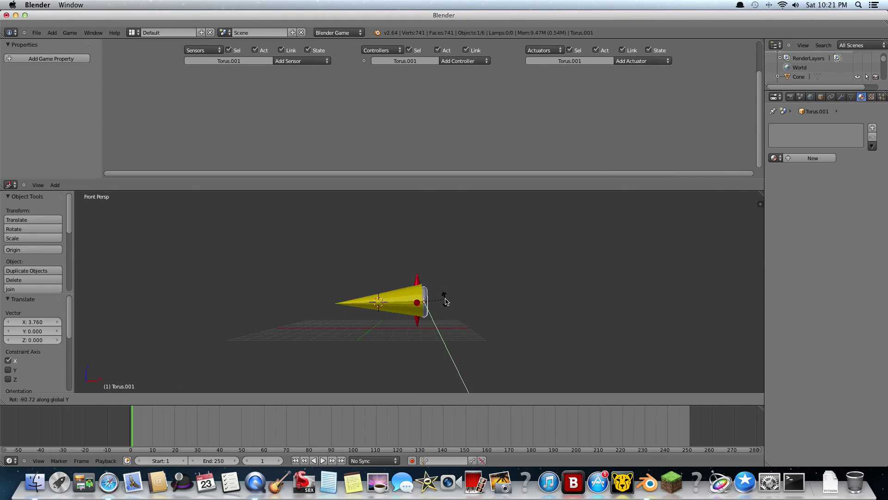
{"action": "left_click", "coordinate": [444, 301]}
Step: Nudge the torus slightly upward along Z and rotate it about 2.1° around Y to sit flush with the base
{"action": "left_click_drag", "start_coordinate": [423, 271], "coordinate": [422, 266]}
{"action": "middle_click_drag", "start_coordinate": [423, 273], "coordinate": [448, 280]}
{"action": "key", "text": "r"}
{"action": "key", "text": "y"}
{"action": "left_click", "coordinate": [448, 287]}
Step: Scale the torus down slightly and shift it about -0.038 along Z to center it on the yellow base
{"action": "middle_click_drag", "start_coordinate": [448, 287], "coordinate": [348, 296]}
{"action": "scroll", "coordinate": [376, 293], "scroll_direction": "up", "scroll_amount": 4}
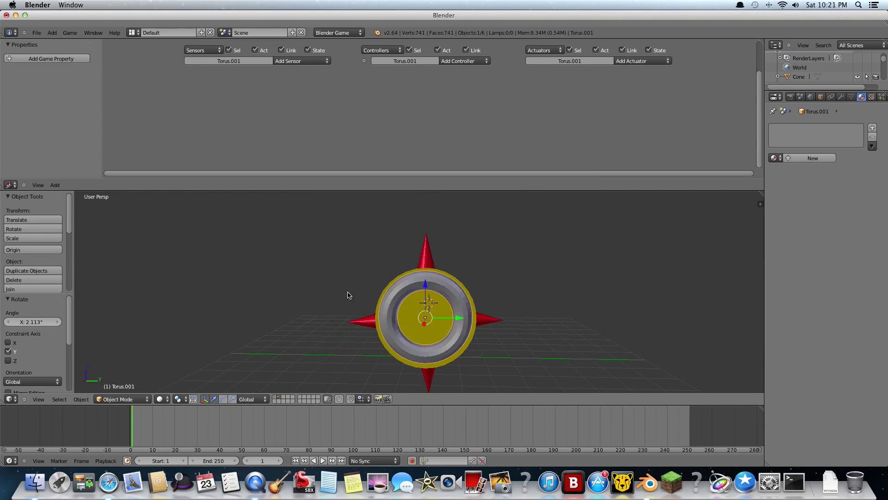
{"action": "key", "text": "s"}
{"action": "left_click", "coordinate": [564, 295]}
{"action": "left_click_drag", "start_coordinate": [426, 284], "coordinate": [427, 286]}
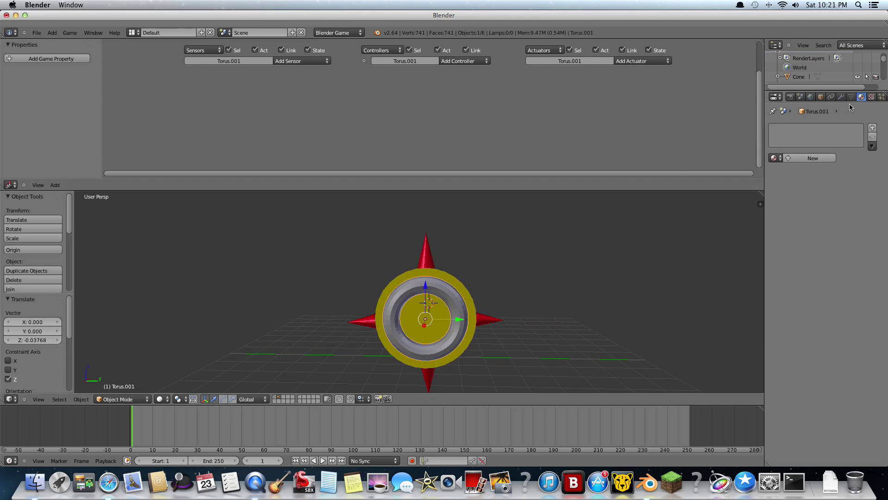
Step: Give the torus a new material with a red diffuse color
{"action": "left_click", "coordinate": [800, 157]}
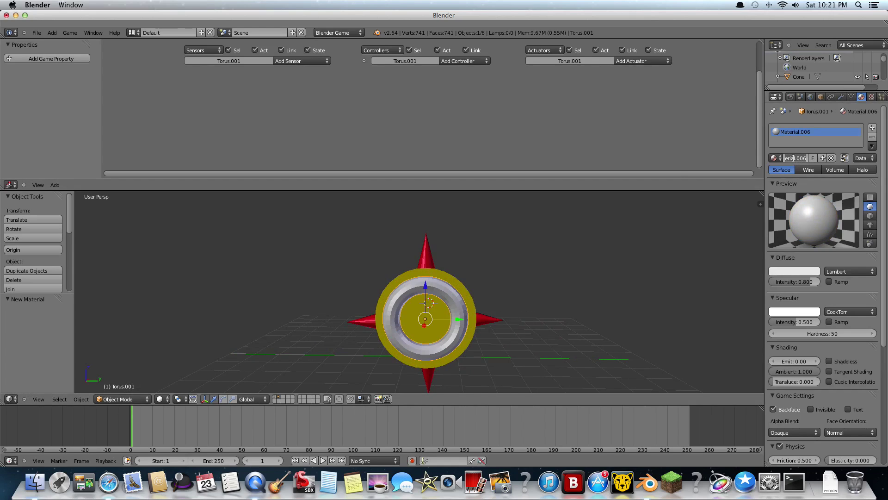
{"action": "left_click", "coordinate": [795, 271]}
{"action": "left_click_drag", "start_coordinate": [771, 209], "coordinate": [772, 224]}
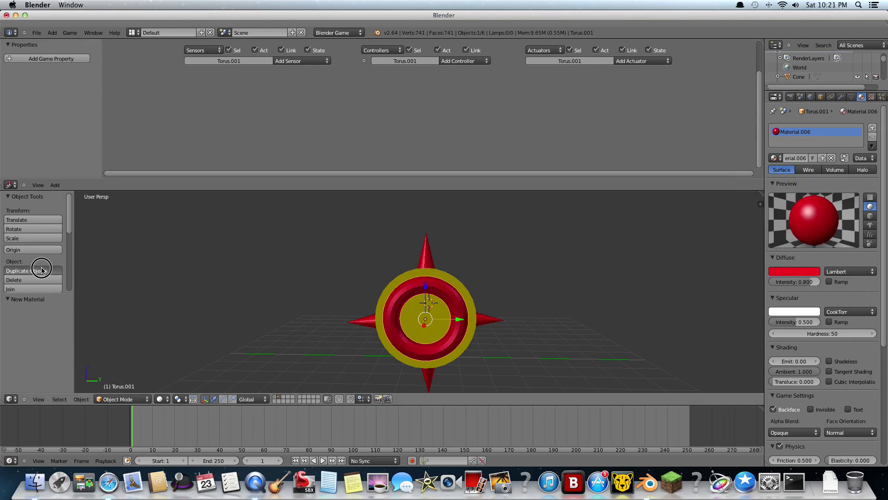
Step: Duplicate the red torus in place and scale the copy to about 0.466 as an inner ring
{"action": "left_click", "coordinate": [42, 271]}
{"action": "key", "text": "Escape"}
{"action": "key", "text": "s"}
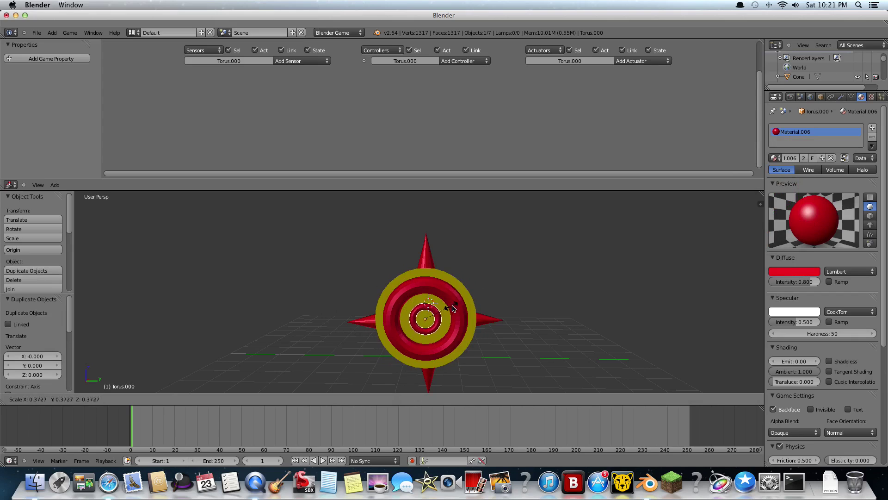
{"action": "left_click", "coordinate": [458, 308]}
{"action": "scroll", "coordinate": [464, 309], "scroll_direction": "down", "scroll_amount": 2}
{"action": "middle_click_drag", "start_coordinate": [464, 309], "coordinate": [438, 316]}
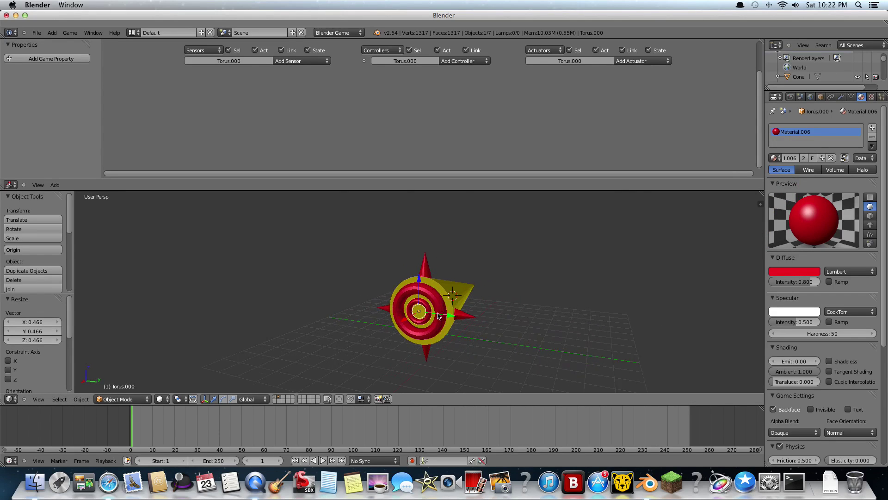
{"action": "scroll", "coordinate": [439, 316], "scroll_direction": "up", "scroll_amount": 1}
{"action": "right_click", "coordinate": [442, 313]}
{"action": "right_click", "coordinate": [441, 312]}
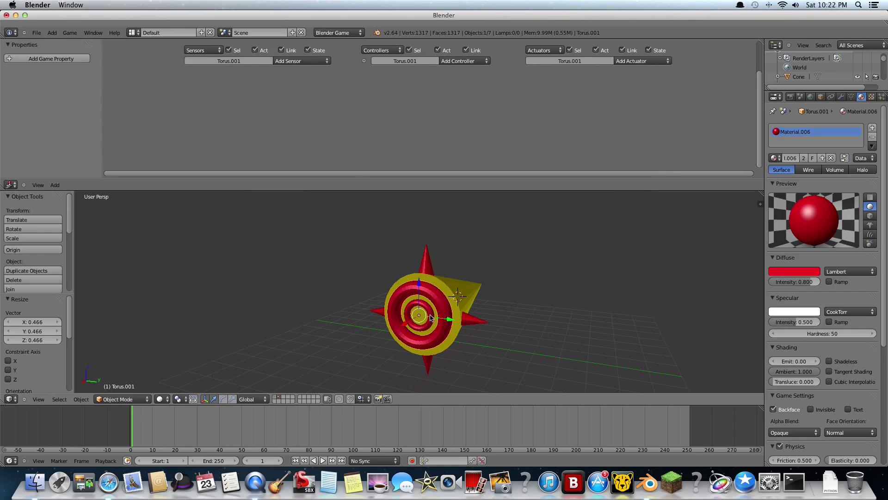
{"action": "right_click", "coordinate": [426, 329], "text": "shift"}
{"action": "right_click", "coordinate": [463, 294], "text": "shift"}
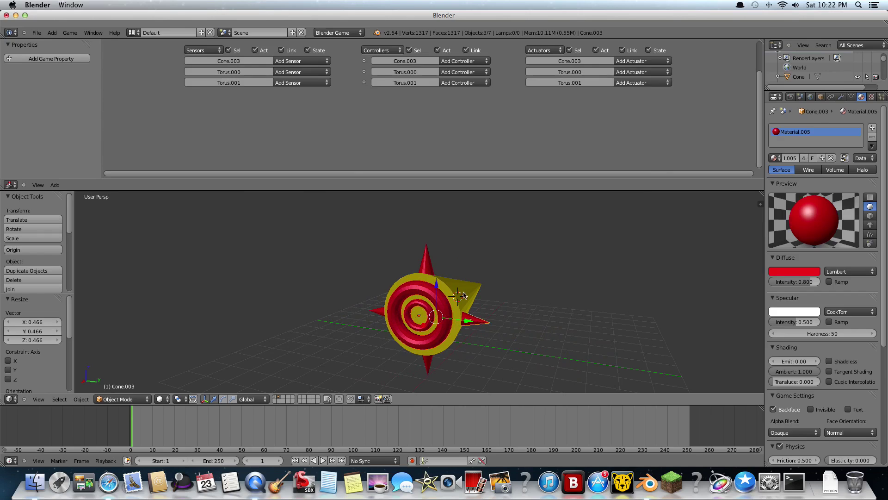
{"action": "right_click", "coordinate": [427, 268], "text": "shift"}
{"action": "right_click", "coordinate": [374, 315], "text": "shift"}
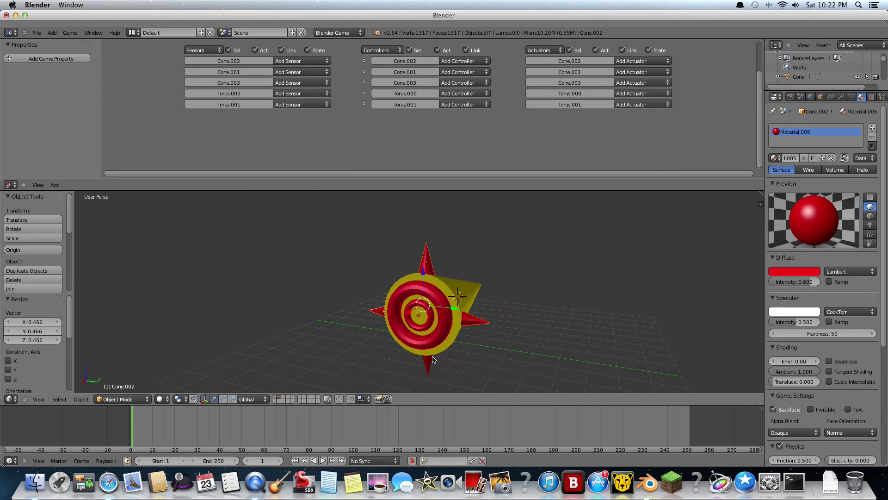
{"action": "right_click", "coordinate": [433, 359], "text": "shift"}
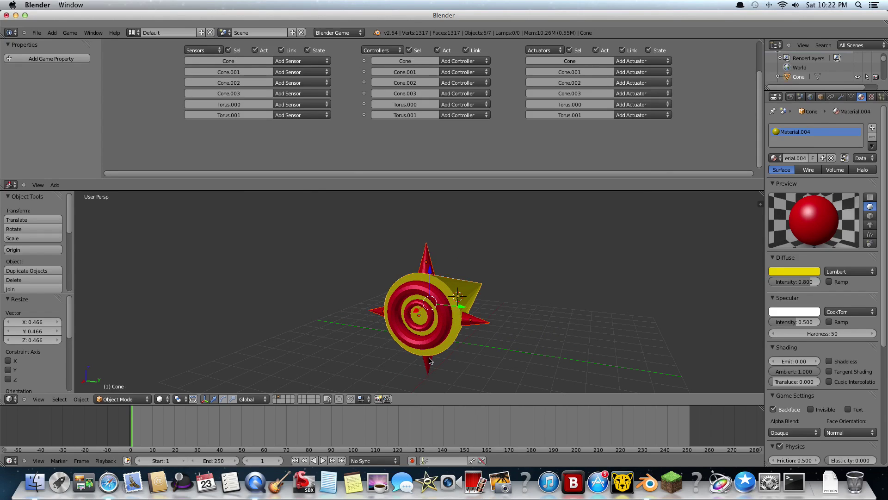
Step: Select the four red spikes, both red rings and the yellow cone last, and join them into one object
{"action": "right_click", "coordinate": [481, 324]}
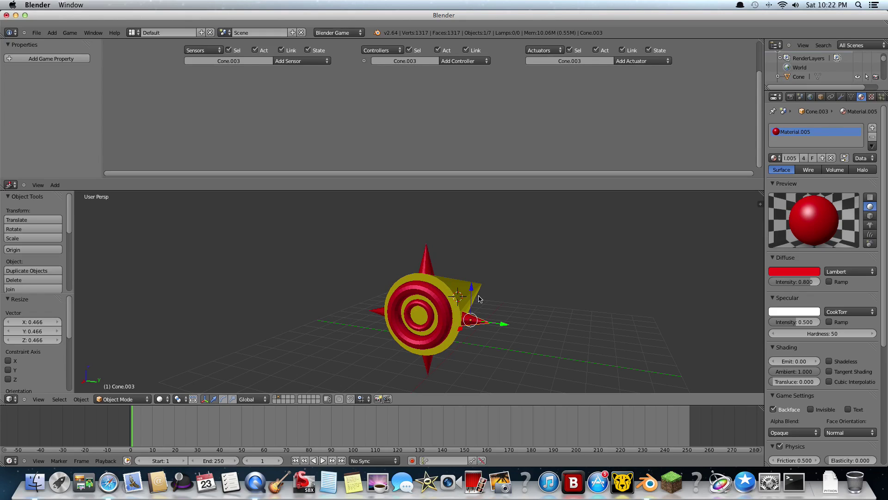
{"action": "right_click", "coordinate": [426, 263], "text": "shift"}
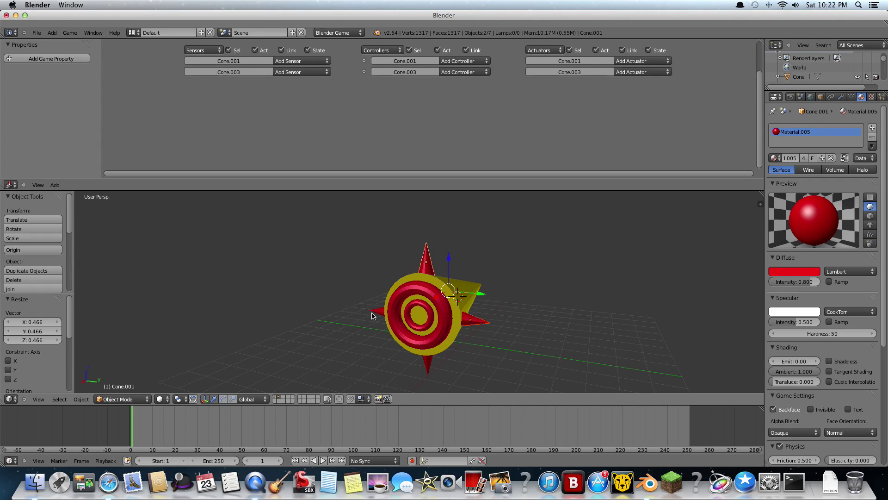
{"action": "right_click", "coordinate": [430, 361], "text": "shift"}
{"action": "right_click", "coordinate": [424, 369], "text": "shift"}
{"action": "right_click", "coordinate": [420, 331], "text": "shift"}
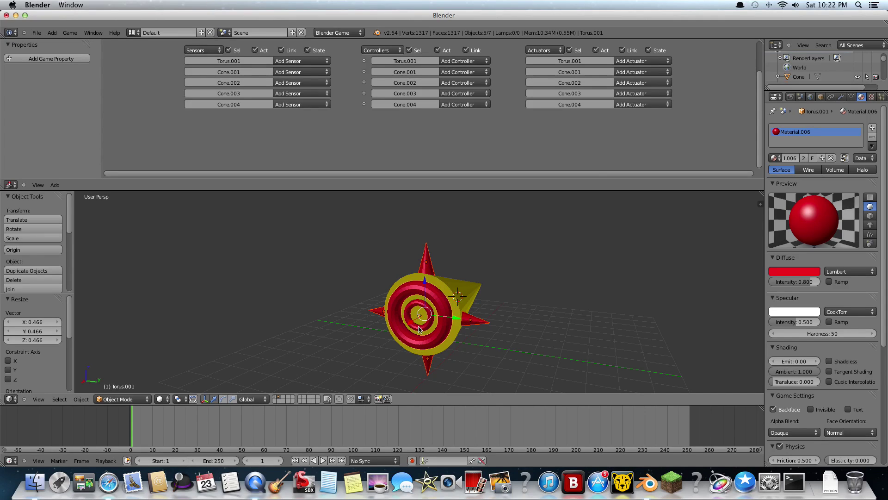
{"action": "right_click", "coordinate": [419, 327], "text": "shift"}
{"action": "right_click", "coordinate": [460, 296], "text": "shift"}
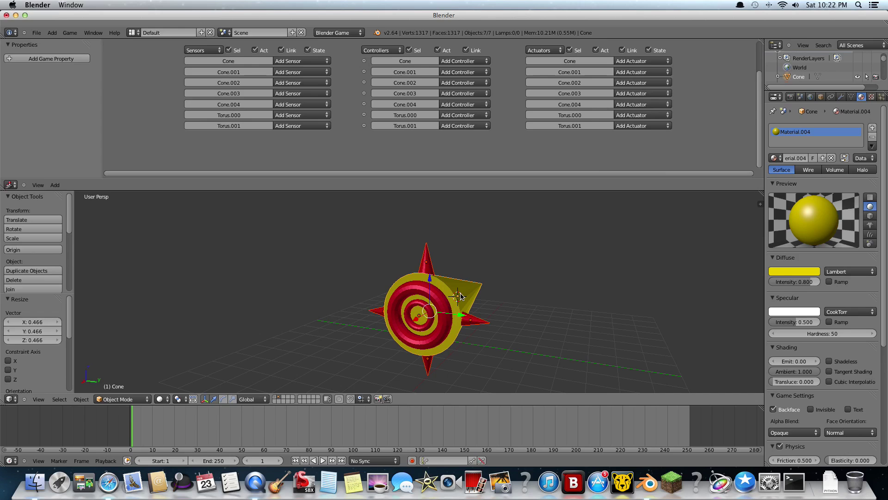
{"action": "key", "text": "ctrl+j"}
Step: Move the joined spiked cone about -0.286 along the X axis
{"action": "key", "text": "KP_6"}
{"action": "key", "text": "KP_6"}
{"action": "key", "text": "KP_6"}
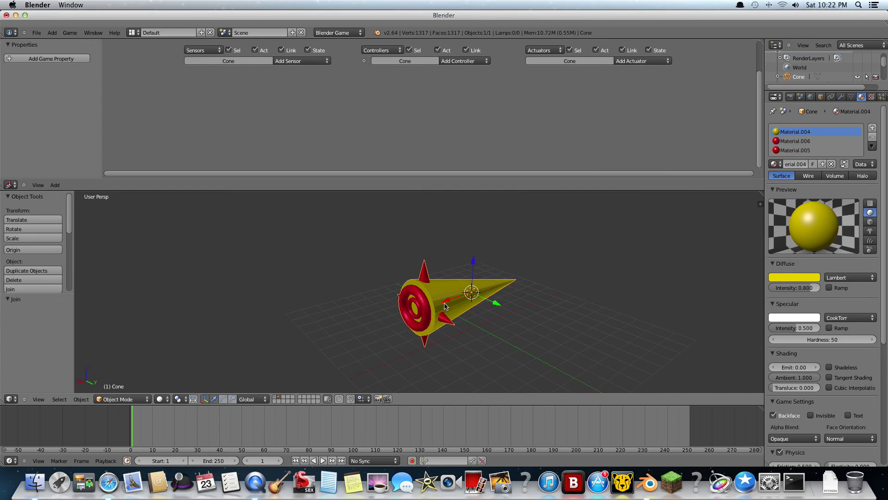
{"action": "key", "text": "g"}
{"action": "key", "text": "x"}
{"action": "left_click", "coordinate": [500, 316]}
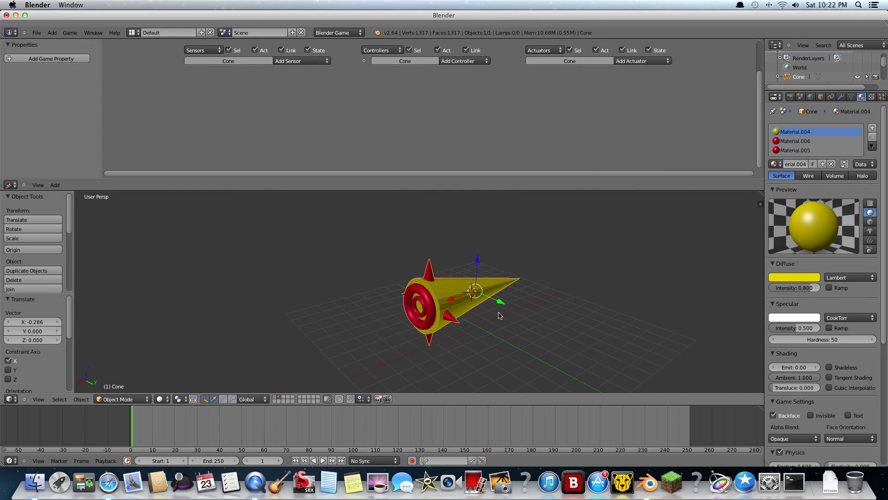
Step: Show layer 1 and select the trigger sphere at the center of the red crosshair
{"action": "key", "text": "1"}
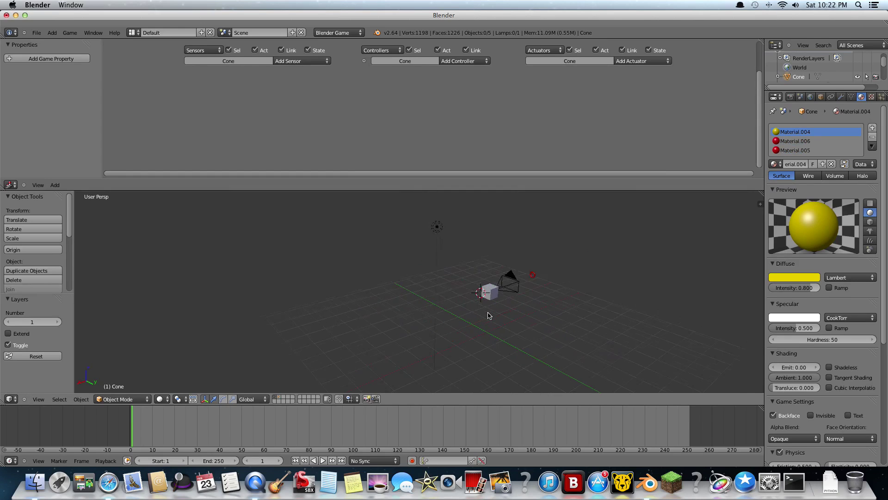
{"action": "left_click", "coordinate": [38, 399]}
{"action": "left_click", "coordinate": [69, 370]}
{"action": "key", "text": "KP_0"}
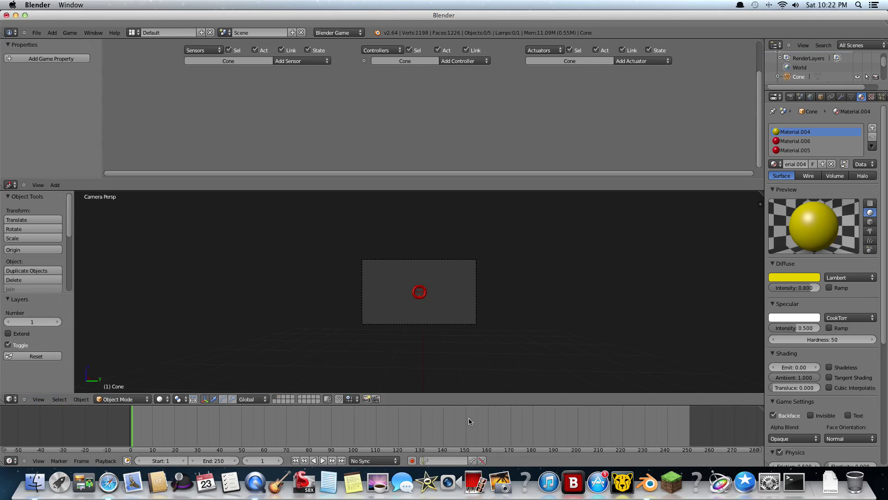
{"action": "key", "text": "KP_Decimal"}
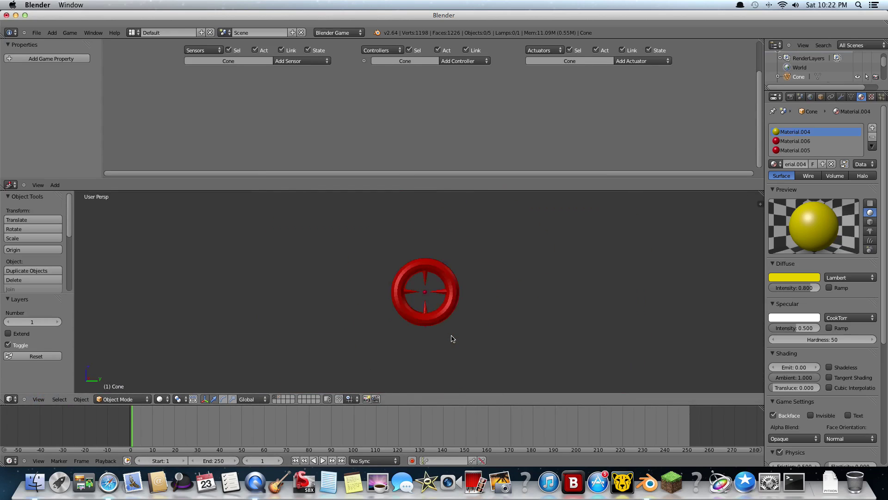
{"action": "right_click", "coordinate": [434, 294]}
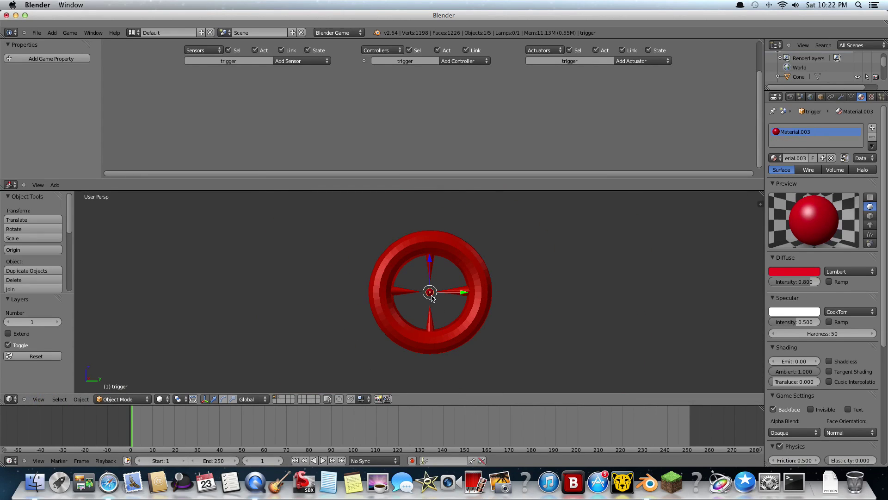
{"action": "scroll", "coordinate": [431, 297], "scroll_direction": "right", "scroll_amount": 10, "text": "shift"}
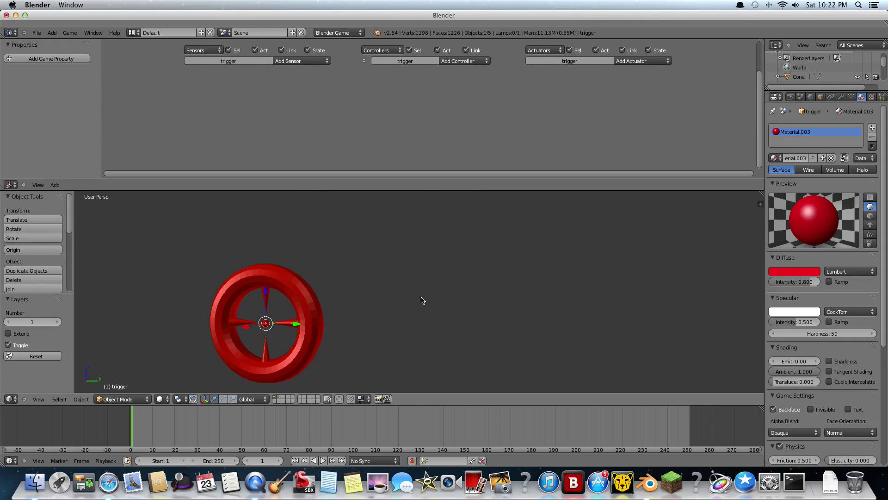
{"action": "scroll", "coordinate": [417, 302], "scroll_direction": "down", "scroll_amount": 3}
{"action": "scroll", "coordinate": [396, 315], "scroll_direction": "down", "scroll_amount": 5}
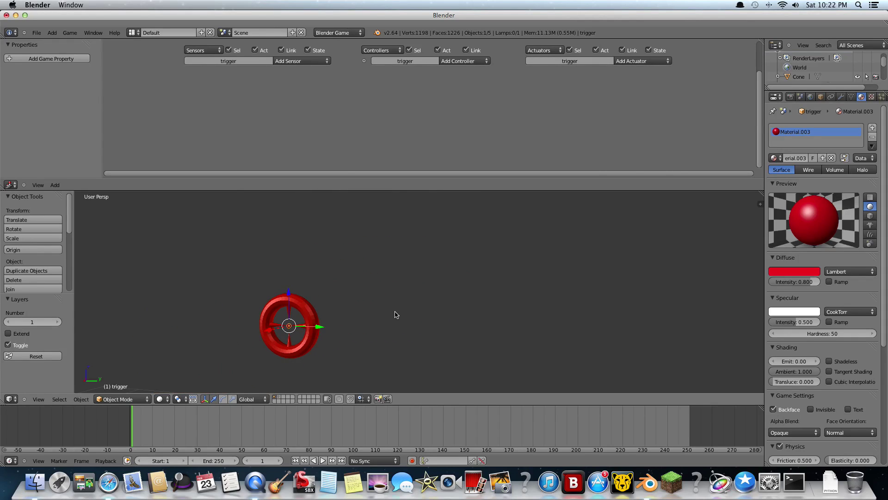
{"action": "scroll", "coordinate": [399, 315], "scroll_direction": "up", "scroll_amount": 2}
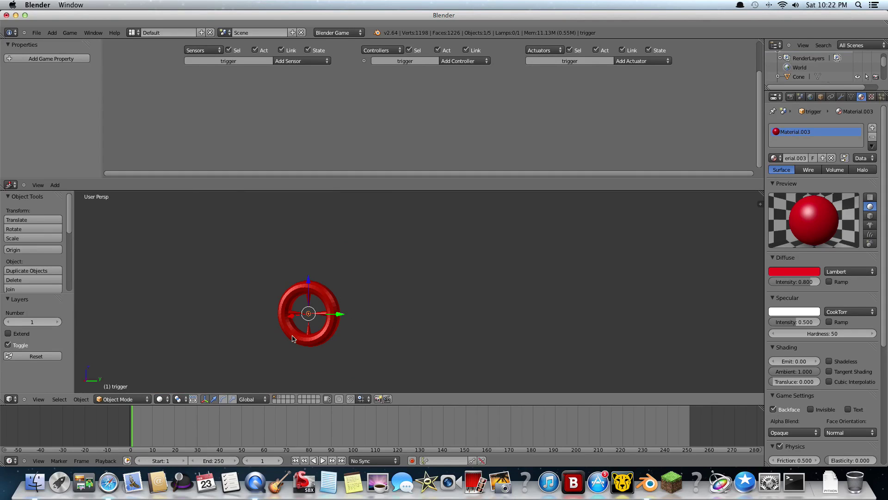
{"action": "scroll", "coordinate": [292, 339], "scroll_direction": "down", "scroll_amount": 7}
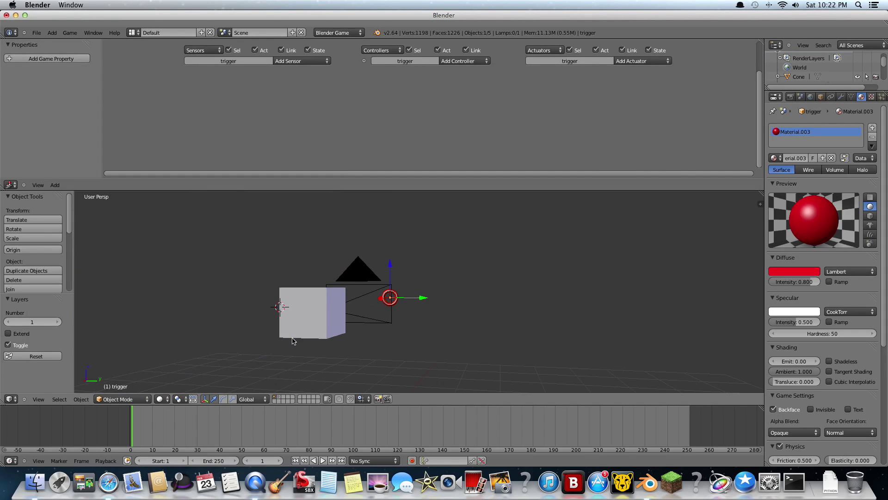
{"action": "scroll", "coordinate": [292, 340], "scroll_direction": "up", "scroll_amount": 7}
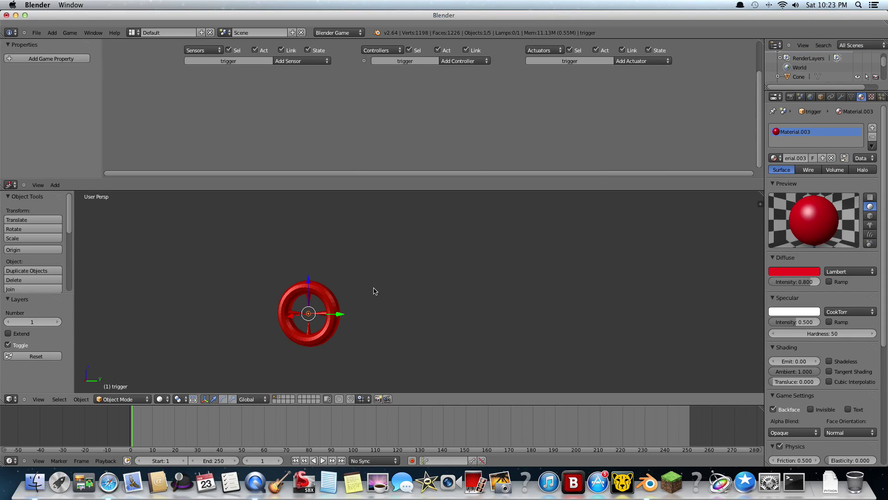
Step: Set the transform orientation to Local, trying the rotate manipulator on the trigger sphere before returning to the translate manipulator
{"action": "left_click", "coordinate": [222, 399]}
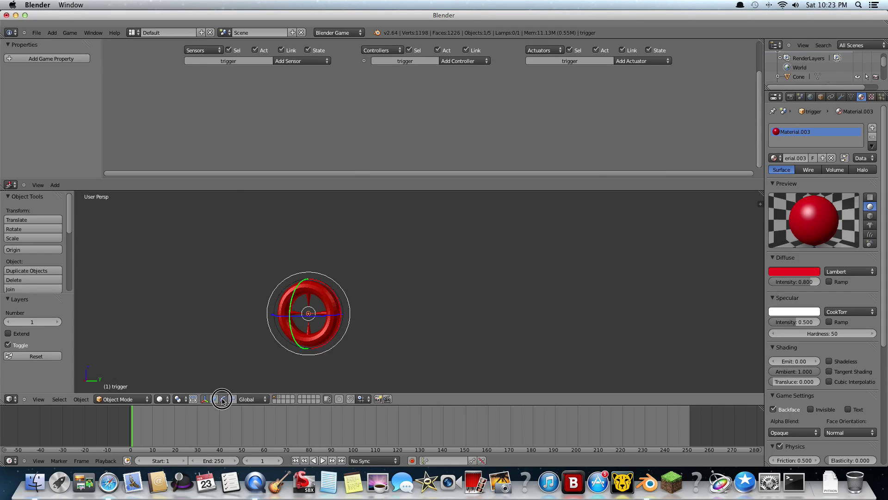
{"action": "left_click", "coordinate": [253, 399]}
{"action": "left_click", "coordinate": [258, 382]}
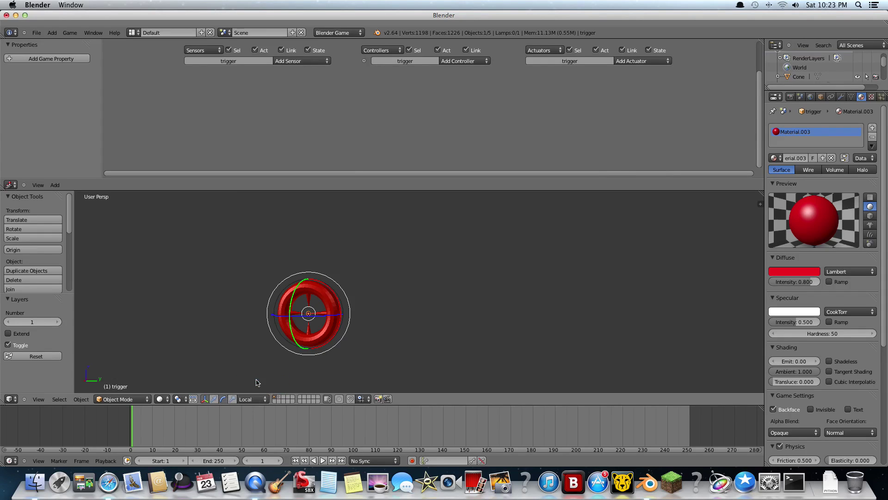
{"action": "left_click", "coordinate": [296, 316]}
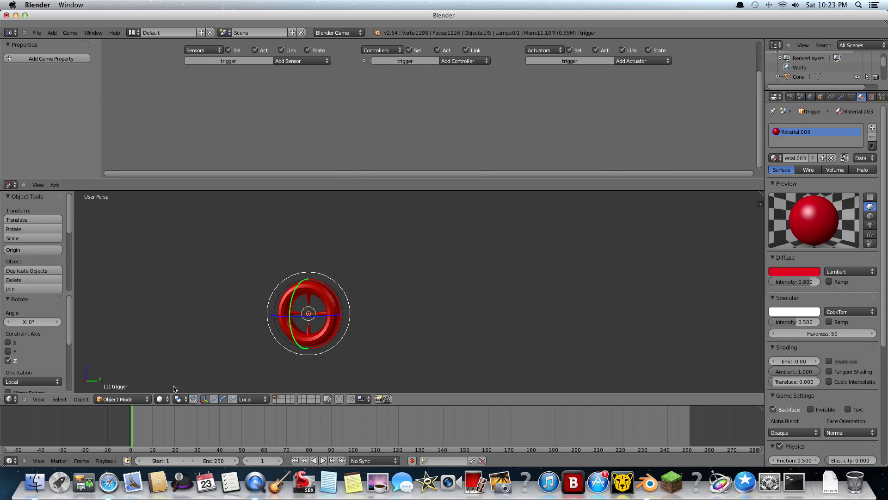
{"action": "left_click", "coordinate": [210, 401]}
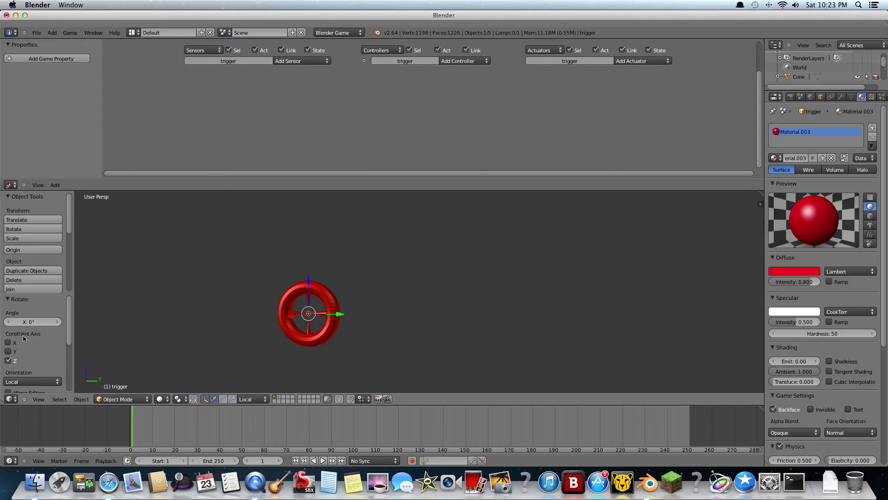
Step: Try rotating the trigger sphere about different constraint axes, resetting the rotation angle to 0° after each attempt
{"action": "left_click", "coordinate": [8, 351]}
{"action": "left_click_drag", "start_coordinate": [29, 322], "coordinate": [80, 322]}
{"action": "key", "text": "BackSpace"}
{"action": "left_click", "coordinate": [8, 360]}
{"action": "left_click_drag", "start_coordinate": [28, 323], "coordinate": [61, 331]}
{"action": "key", "text": "BackSpace"}
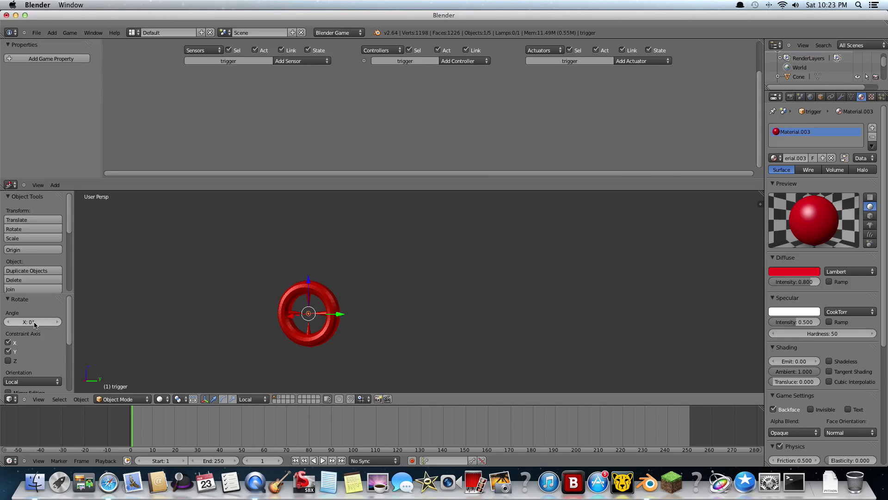
Step: Rotate the trigger sphere 268.373° in Local orientation with the X and Z constraint axes enabled
{"action": "left_click", "coordinate": [7, 351]}
{"action": "left_click", "coordinate": [8, 361]}
{"action": "left_click_drag", "start_coordinate": [27, 322], "coordinate": [216, 309]}
{"action": "scroll", "coordinate": [254, 314], "scroll_direction": "right", "scroll_amount": 10}
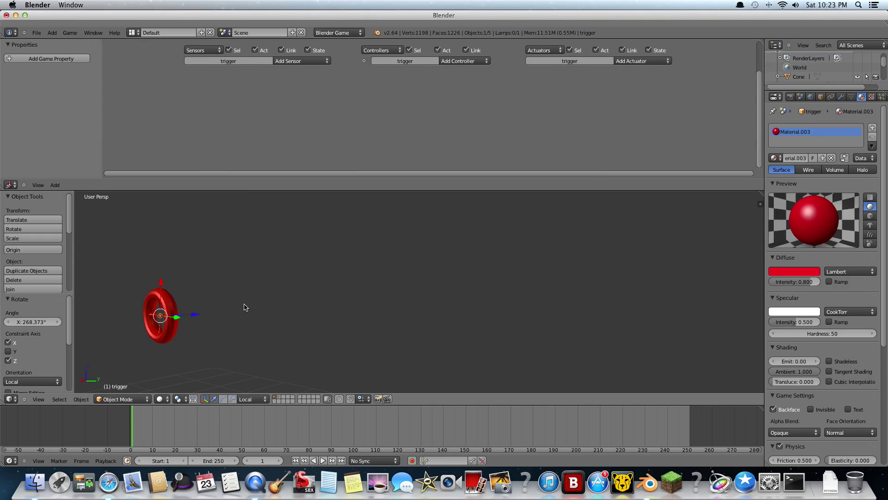
{"action": "scroll", "coordinate": [287, 305], "scroll_direction": "left", "scroll_amount": 8}
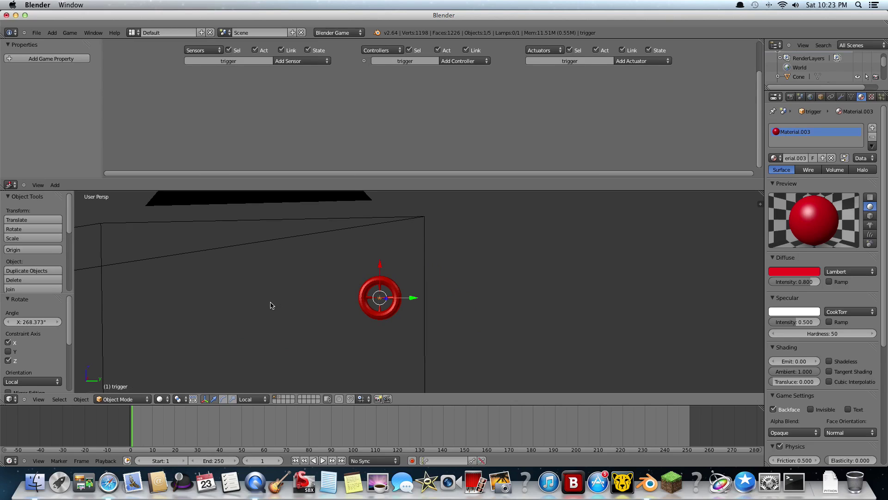
Step: Show layer 2 and select the joined spiked yellow cone
{"action": "left_click", "coordinate": [41, 400]}
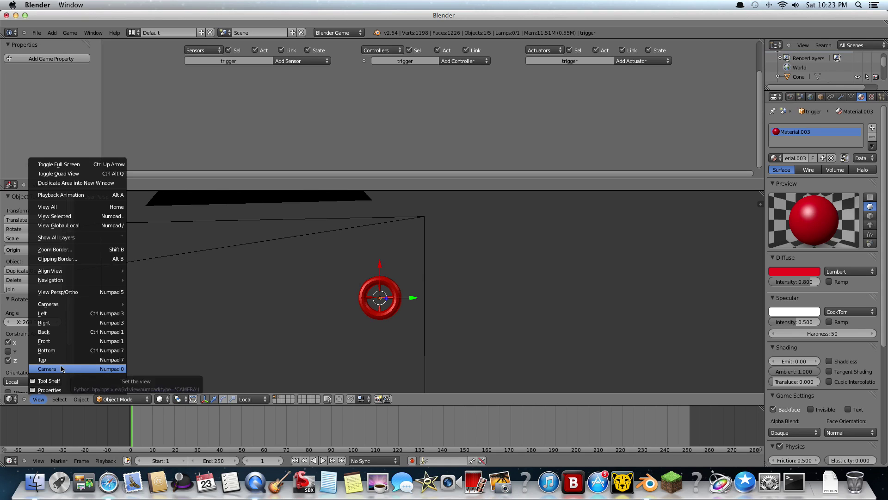
{"action": "key", "text": "2"}
{"action": "scroll", "coordinate": [379, 294], "scroll_direction": "down", "scroll_amount": 5}
{"action": "middle_click_drag", "start_coordinate": [372, 308], "coordinate": [340, 320]}
{"action": "right_click", "coordinate": [333, 324]}
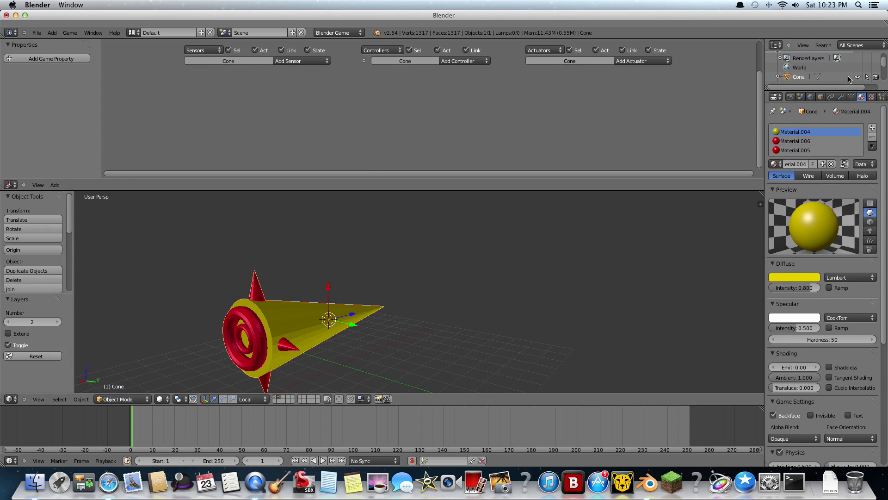
Step: Rename the selected spiked cone object as torpedo
{"action": "left_click", "coordinate": [821, 97]}
{"action": "left_click", "coordinate": [813, 129]}
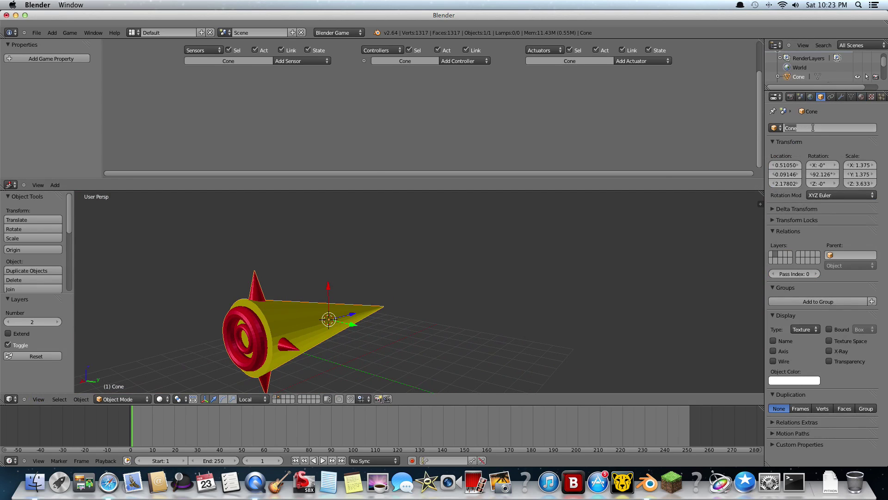
{"action": "key", "text": "BackSpace"}
{"action": "type", "text": "torpedo"}
{"action": "key", "text": "Return"}
{"action": "middle_click_drag", "start_coordinate": [423, 296], "coordinate": [443, 296]}
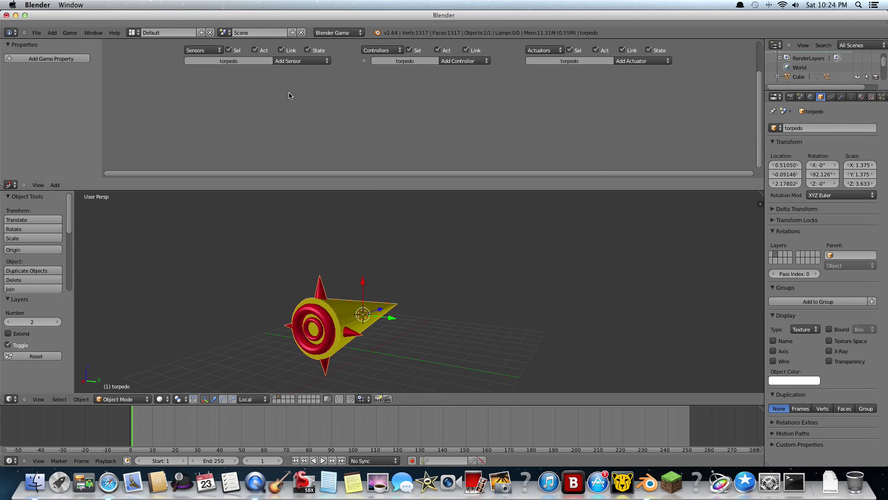
{"action": "left_click", "coordinate": [296, 60]}
{"action": "left_click", "coordinate": [298, 69]}
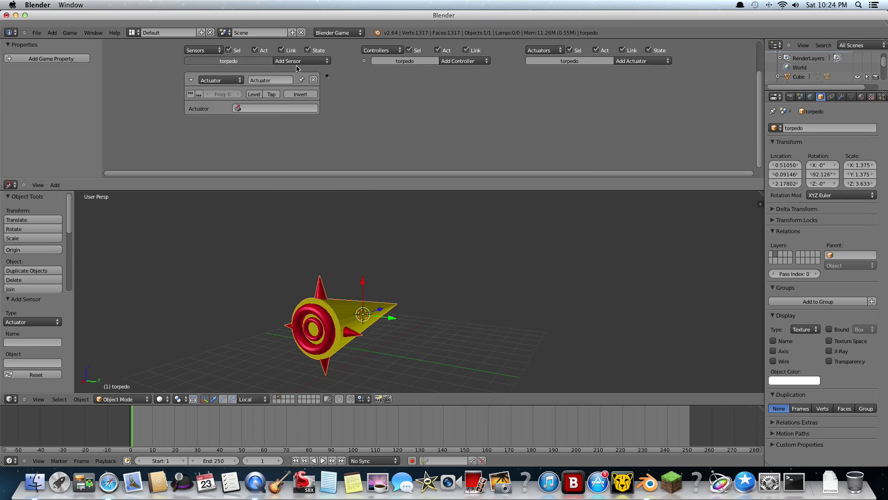
{"action": "left_click", "coordinate": [313, 80]}
Step: Add an Always sensor and a Motion actuator to the torpedo's game logic
{"action": "left_click", "coordinate": [306, 61]}
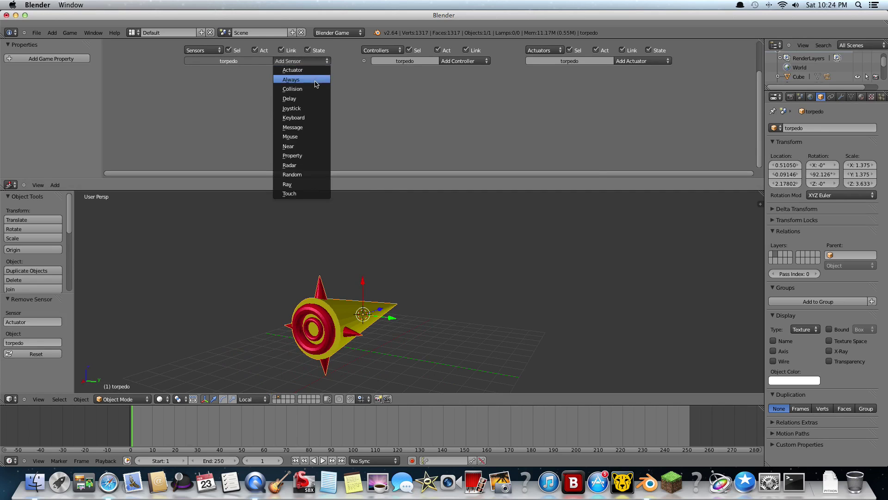
{"action": "left_click", "coordinate": [304, 80]}
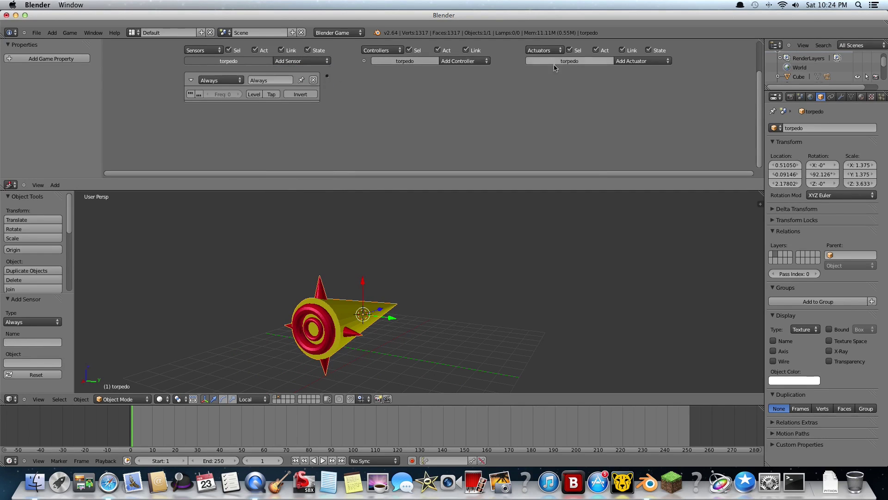
{"action": "left_click", "coordinate": [653, 61]}
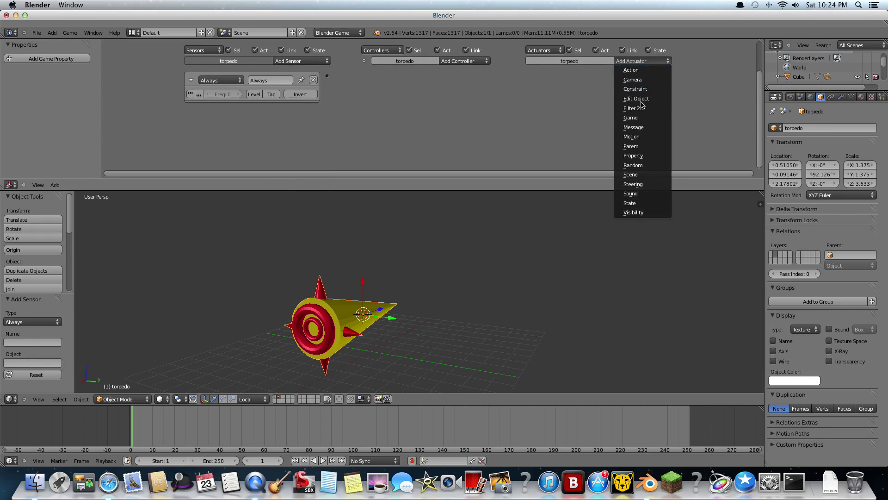
{"action": "left_click", "coordinate": [641, 136]}
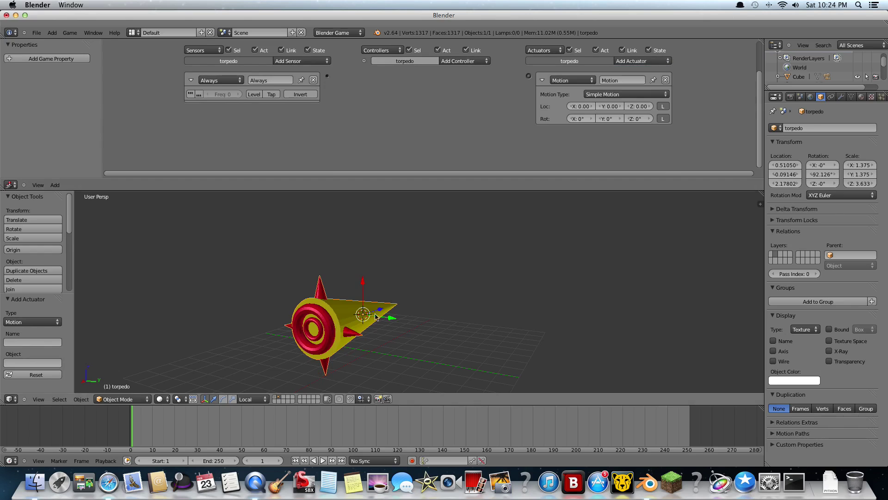
Step: Set the torpedo's physics type to Dynamic
{"action": "scroll", "coordinate": [870, 96], "scroll_direction": "down", "scroll_amount": 2}
{"action": "left_click", "coordinate": [881, 97]}
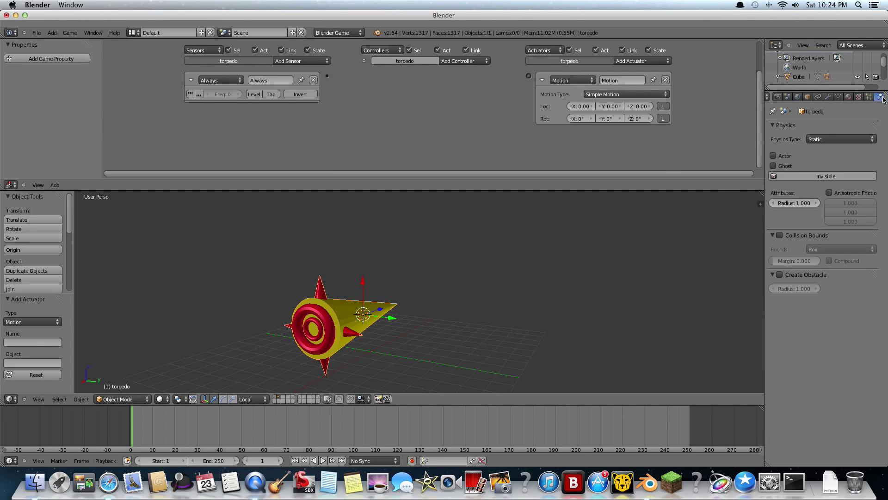
{"action": "left_click", "coordinate": [853, 138]}
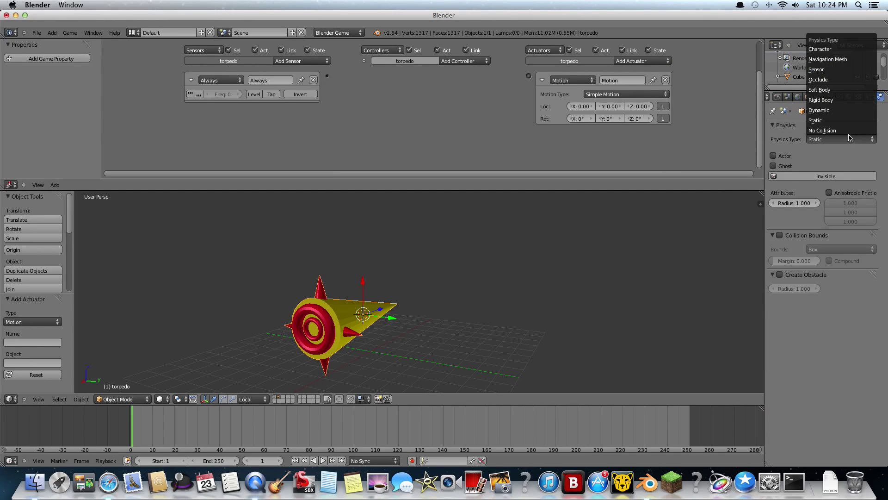
{"action": "left_click", "coordinate": [841, 110]}
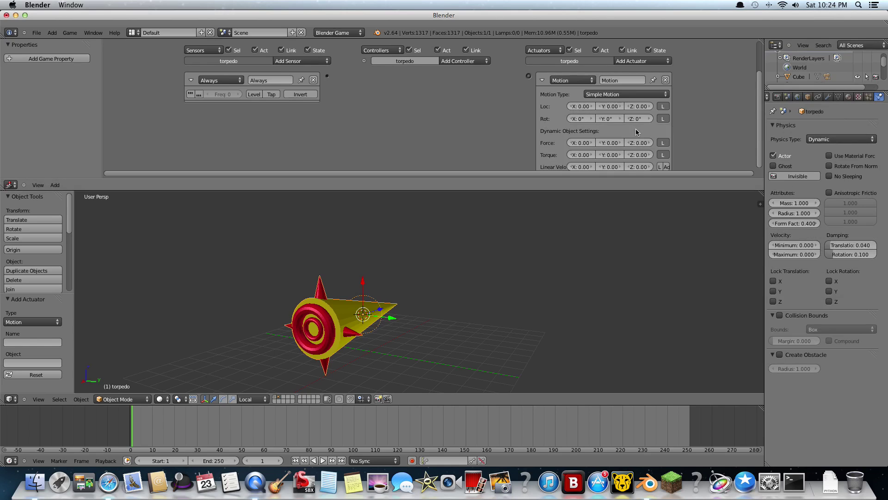
Step: Link the torpedo's Always sensor to its Motion actuator through an And controller
{"action": "scroll", "coordinate": [636, 129], "scroll_direction": "down", "scroll_amount": 1}
{"action": "left_click_drag", "start_coordinate": [513, 80], "coordinate": [342, 81]}
{"action": "scroll", "coordinate": [642, 116], "scroll_direction": "down", "scroll_amount": 1}
{"action": "mouse_move", "coordinate": [642, 114]}
{"action": "middle_mouse_down"}
{"action": "mouse_move", "coordinate": [638, 82]}
{"action": "mouse_move", "coordinate": [645, 117]}
{"action": "mouse_move", "coordinate": [640, 93]}
{"action": "mouse_move", "coordinate": [652, 103]}
{"action": "middle_mouse_up"}
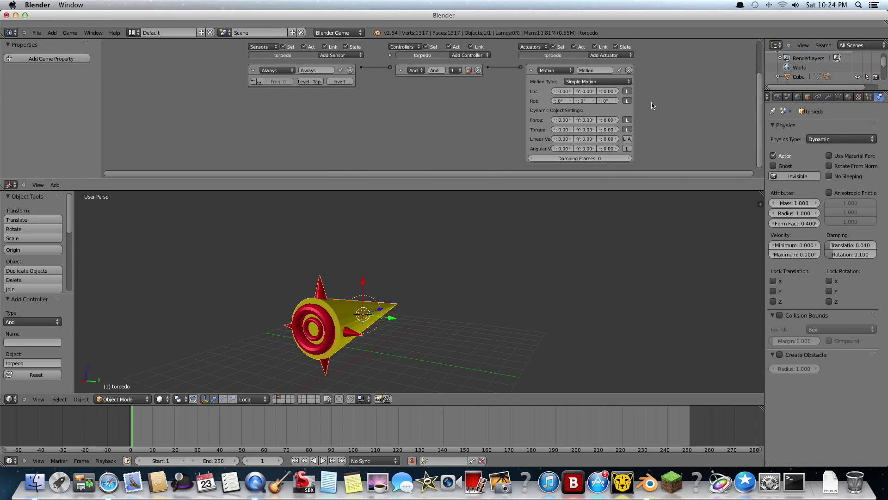
{"action": "scroll", "coordinate": [651, 106], "scroll_direction": "down", "scroll_amount": 2}
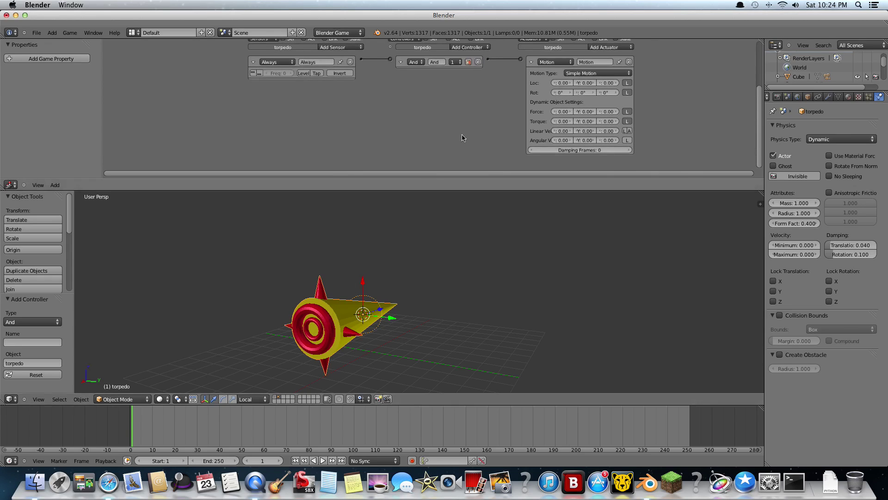
Step: Add a Sound actuator that uses "saige 12 sound effect.mov" from the Music folder and link it to the And controller
{"action": "left_click", "coordinate": [618, 47]}
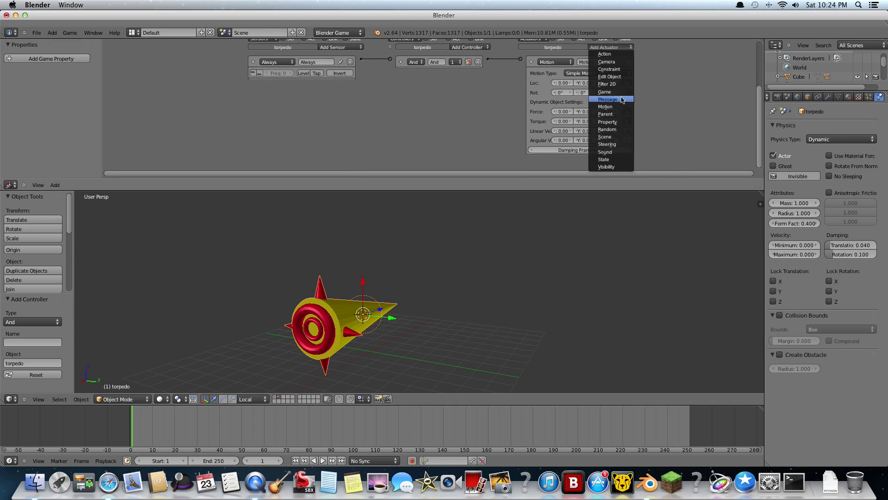
{"action": "left_click", "coordinate": [606, 151]}
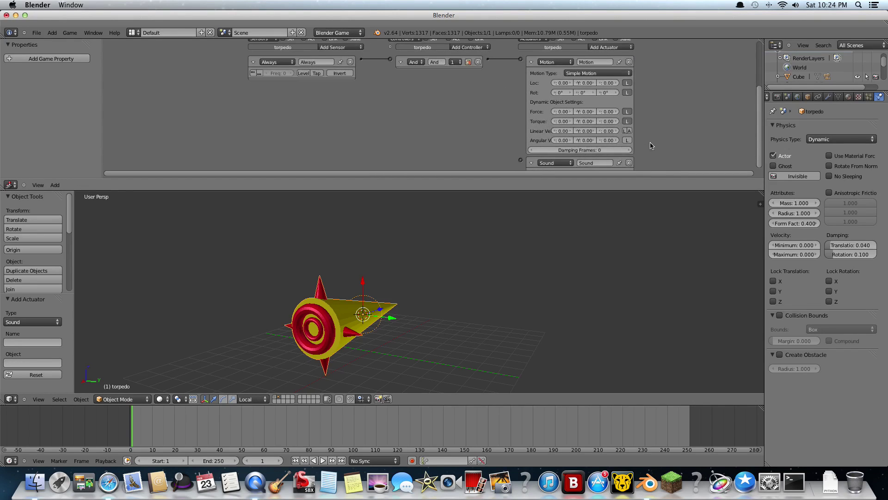
{"action": "scroll", "coordinate": [651, 146], "scroll_direction": "down", "scroll_amount": 4}
{"action": "left_click", "coordinate": [587, 137]}
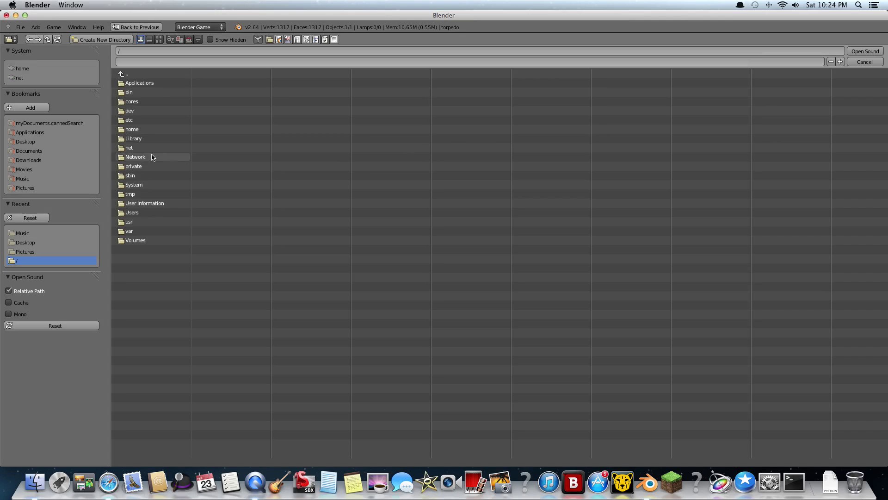
{"action": "left_click", "coordinate": [23, 179]}
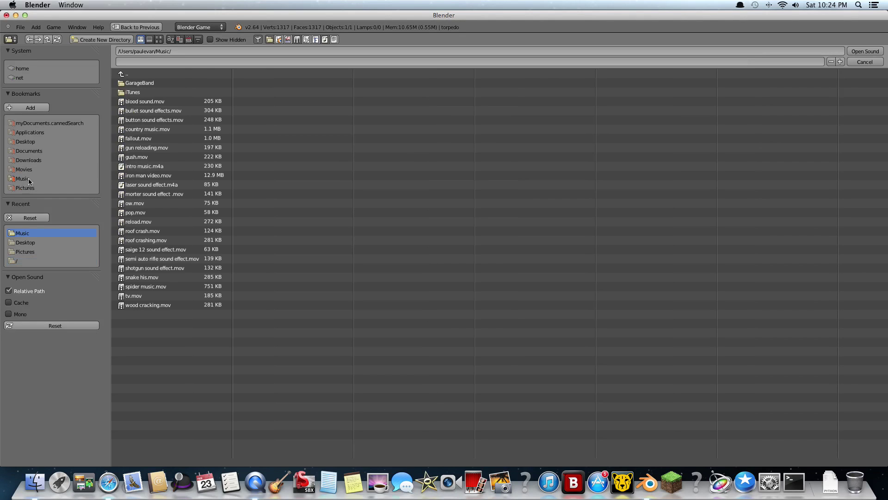
{"action": "double_click", "coordinate": [172, 250]}
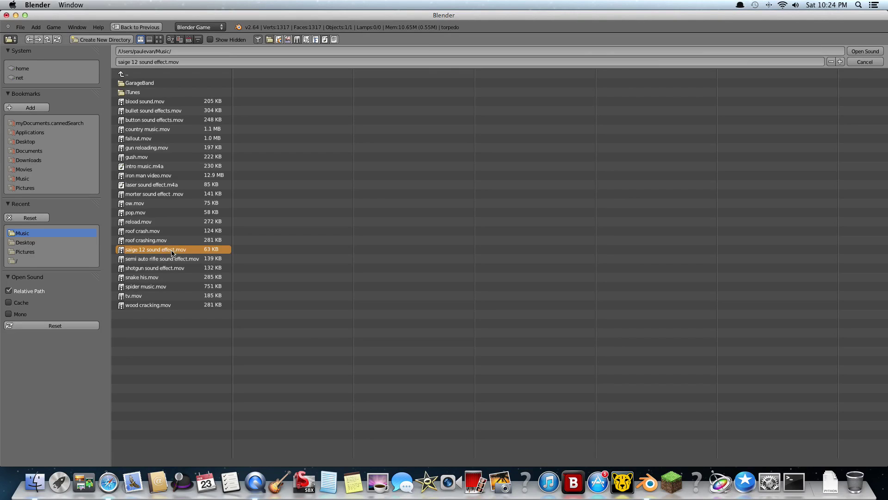
{"action": "scroll", "coordinate": [513, 124], "scroll_direction": "down", "scroll_amount": 2}
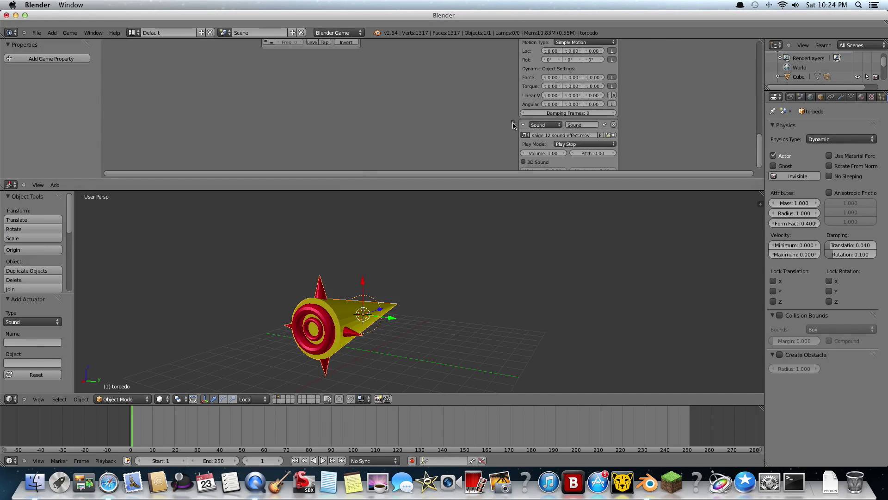
{"action": "left_click_drag", "start_coordinate": [511, 137], "coordinate": [481, 45]}
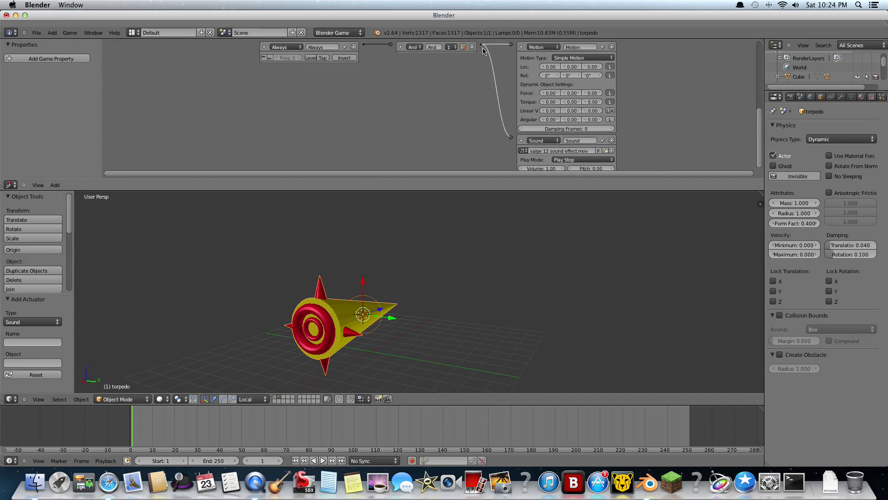
Step: Set the torpedo's sound to Play End mode at volume 2.00 and test-run the game
{"action": "scroll", "coordinate": [528, 130], "scroll_direction": "down", "scroll_amount": 2}
{"action": "left_click", "coordinate": [557, 140]}
{"action": "left_click", "coordinate": [557, 131]}
{"action": "left_click_drag", "start_coordinate": [542, 149], "coordinate": [636, 136]}
{"action": "scroll", "coordinate": [612, 116], "scroll_direction": "up", "scroll_amount": 4}
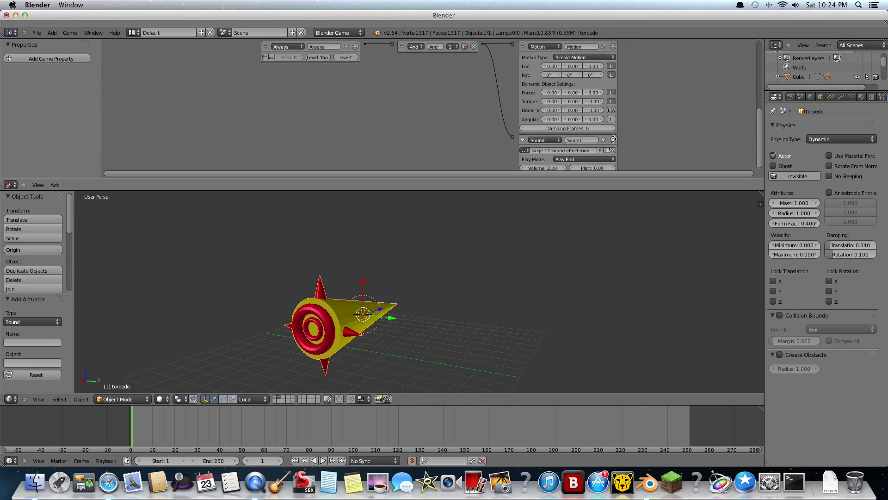
{"action": "key", "text": "p"}
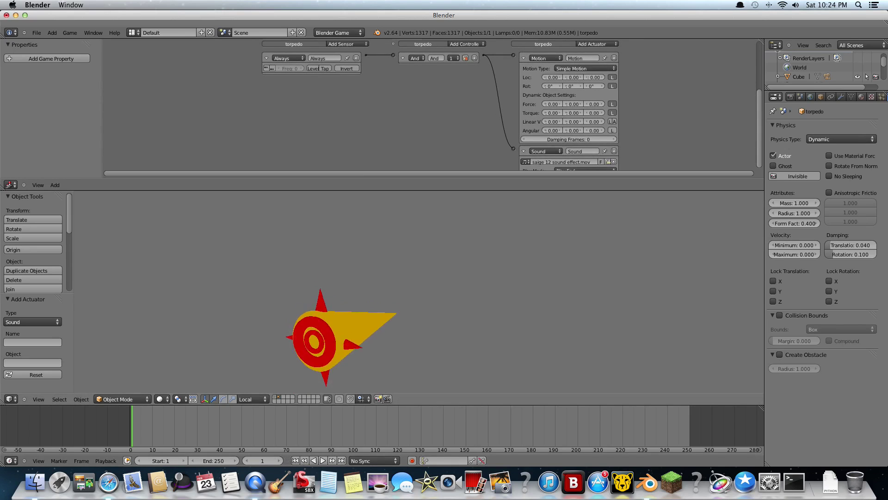
{"action": "key", "text": "Escape"}
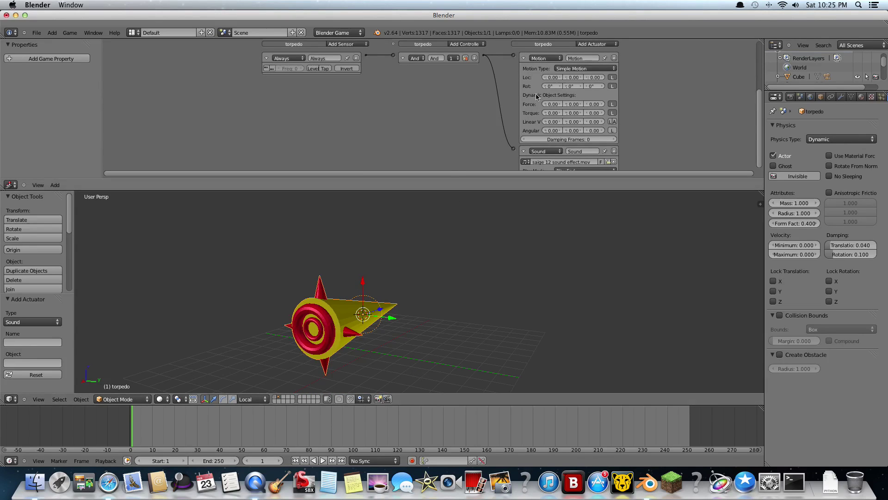
Step: Set the torpedo's X linear velocity to 13.20 and X angular velocity to -6.88, and test-run the game
{"action": "left_click_drag", "start_coordinate": [557, 125], "coordinate": [563, 123]}
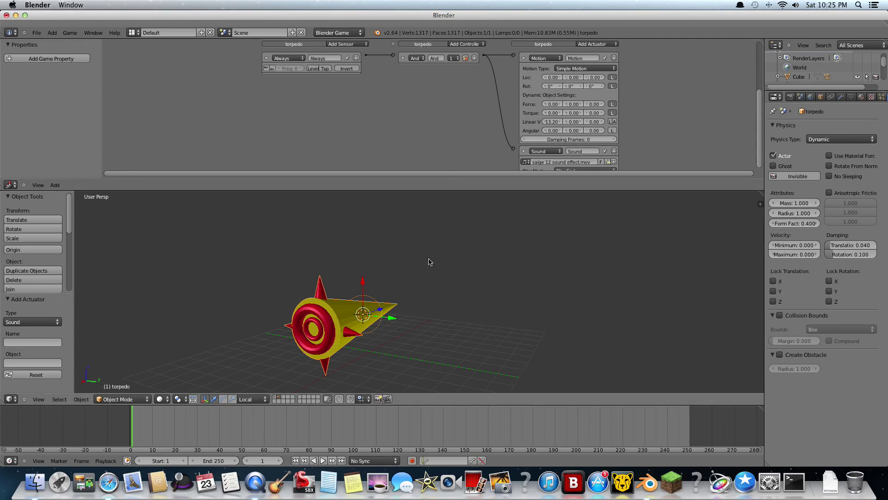
{"action": "left_click_drag", "start_coordinate": [553, 131], "coordinate": [551, 132]}
{"action": "key", "text": "p"}
{"action": "key", "text": "Escape"}
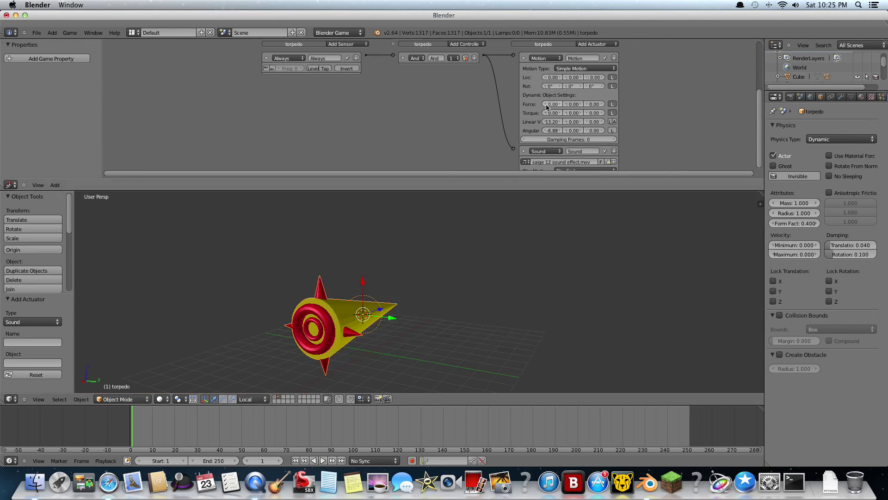
Step: Try X linear velocities of -8.64 and -50.4 for the torpedo, test-running the game with each value
{"action": "left_click_drag", "start_coordinate": [555, 125], "coordinate": [547, 125]}
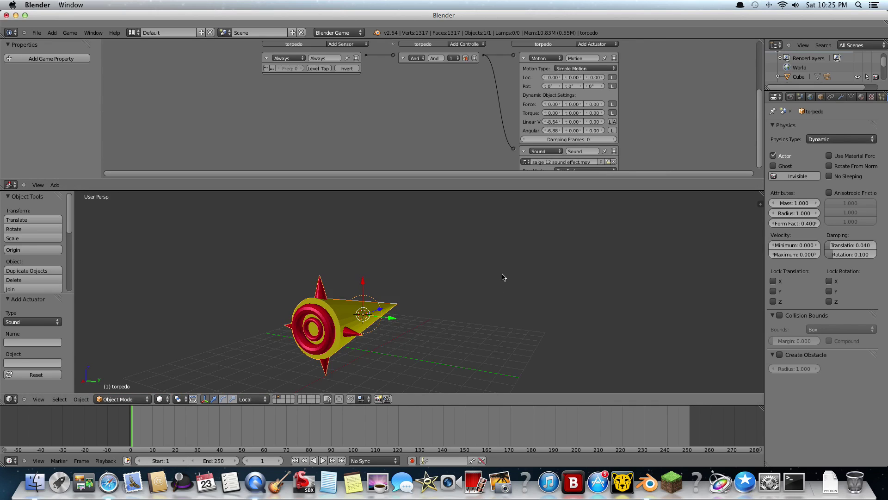
{"action": "key", "text": "p"}
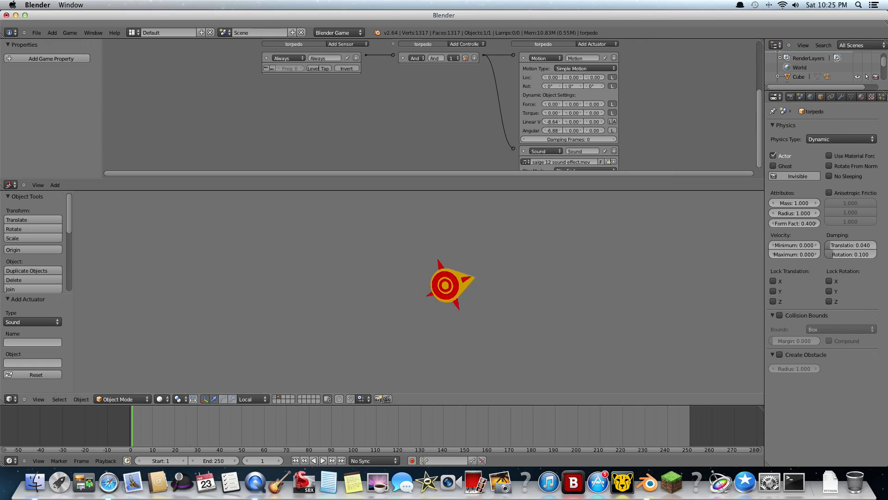
{"action": "key", "text": "Escape"}
{"action": "left_click_drag", "start_coordinate": [550, 121], "coordinate": [529, 197]}
{"action": "key", "text": "p"}
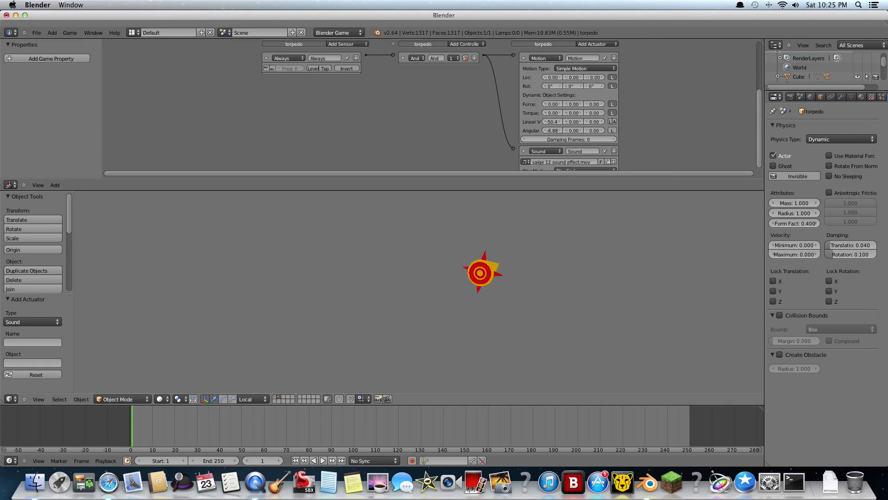
{"action": "key", "text": "Escape"}
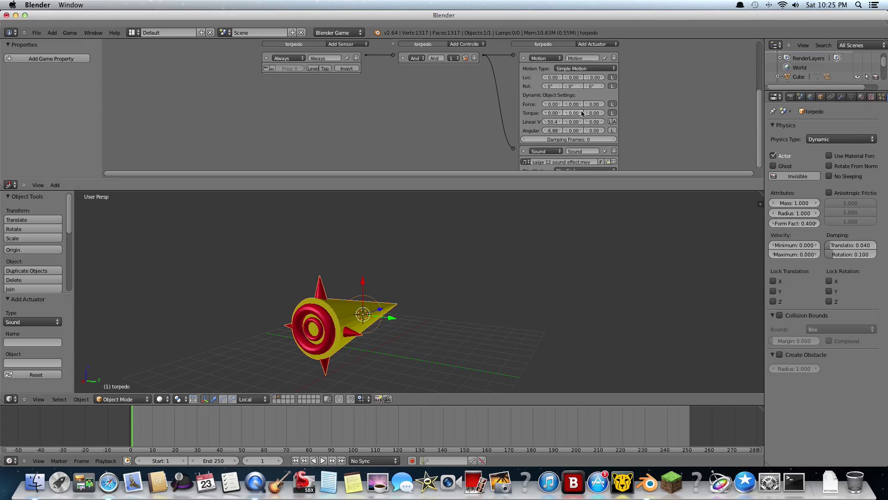
Step: Set the torpedo's X linear velocity to -53.0 and test-run the game
{"action": "left_click_drag", "start_coordinate": [554, 121], "coordinate": [549, 121]}
{"action": "key", "text": "p"}
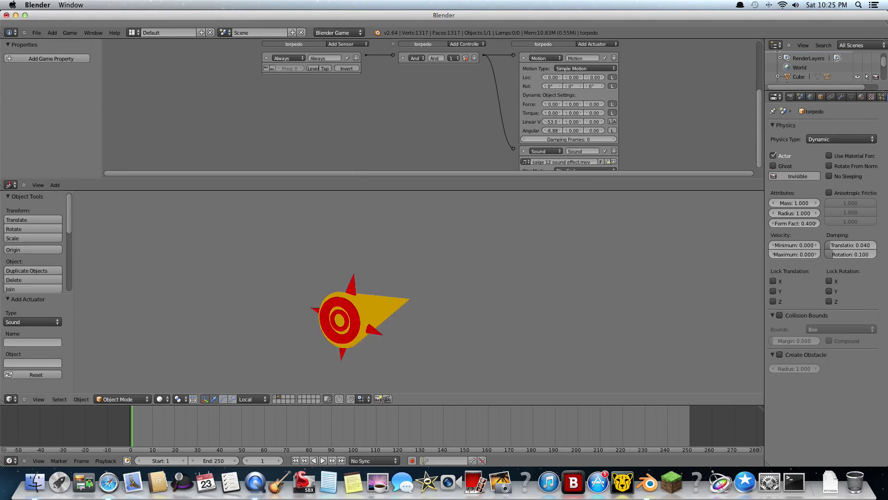
{"action": "key", "text": "Escape"}
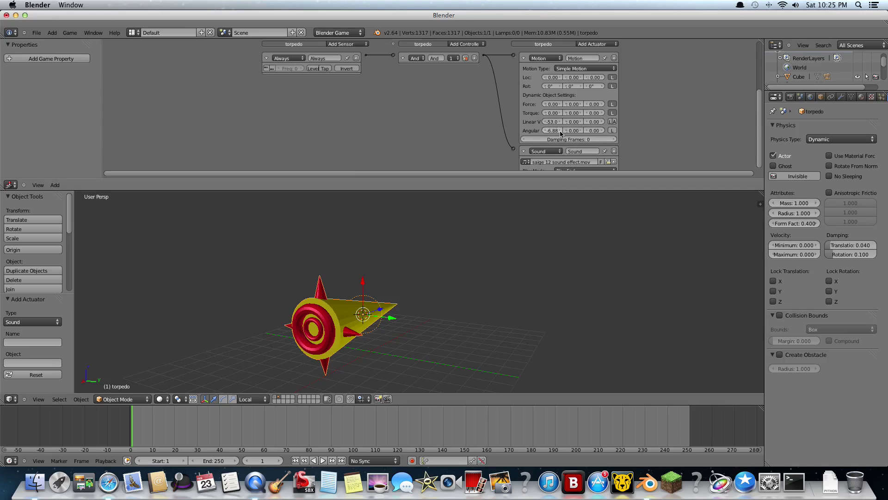
Step: Set the torpedo's X angular velocity to -4.48 and test-run the game
{"action": "left_click_drag", "start_coordinate": [557, 132], "coordinate": [560, 134]}
{"action": "key", "text": "p"}
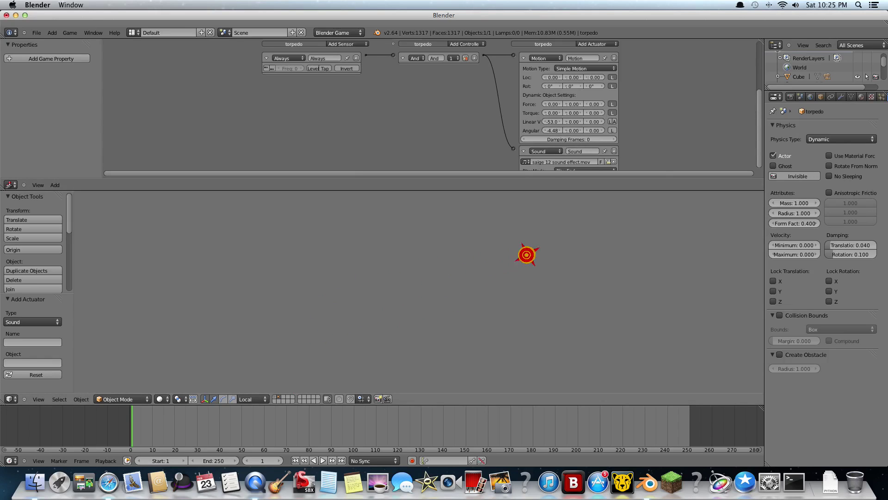
{"action": "key", "text": "Escape"}
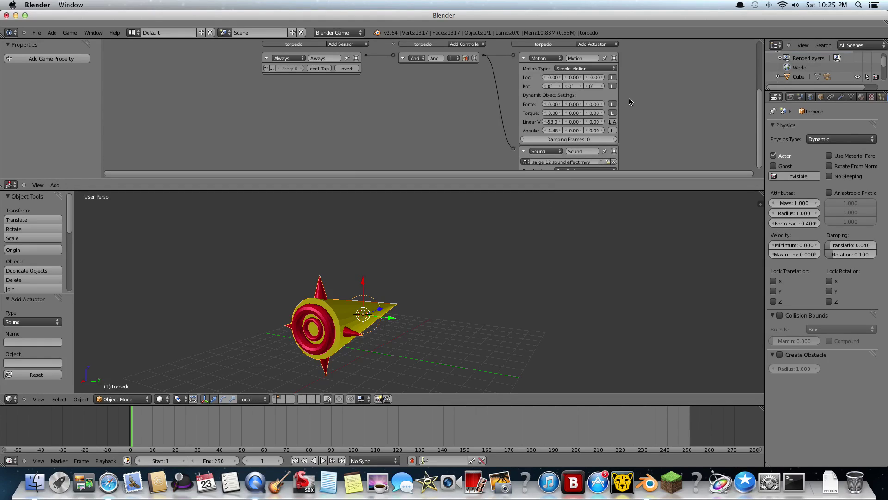
Step: Show layer 1 through the camera and give the trigger sphere a Keyboard sensor that responds to the K key
{"action": "scroll", "coordinate": [632, 107], "scroll_direction": "down", "scroll_amount": 2}
{"action": "scroll", "coordinate": [631, 114], "scroll_direction": "down", "scroll_amount": 1}
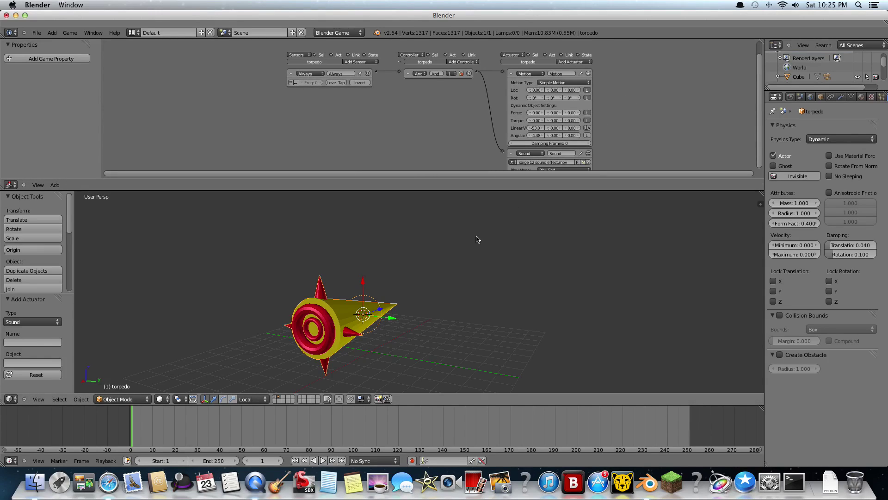
{"action": "key", "text": "2"}
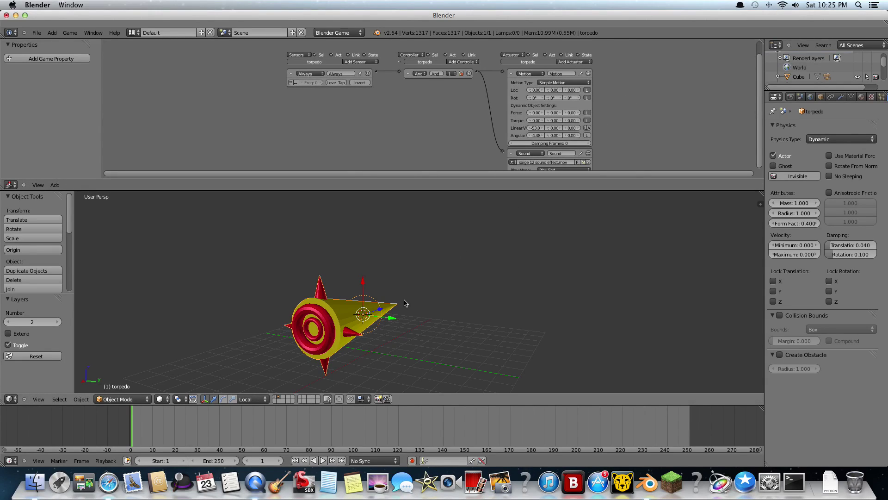
{"action": "key", "text": "1"}
{"action": "scroll", "coordinate": [407, 303], "scroll_direction": "up", "scroll_amount": 6}
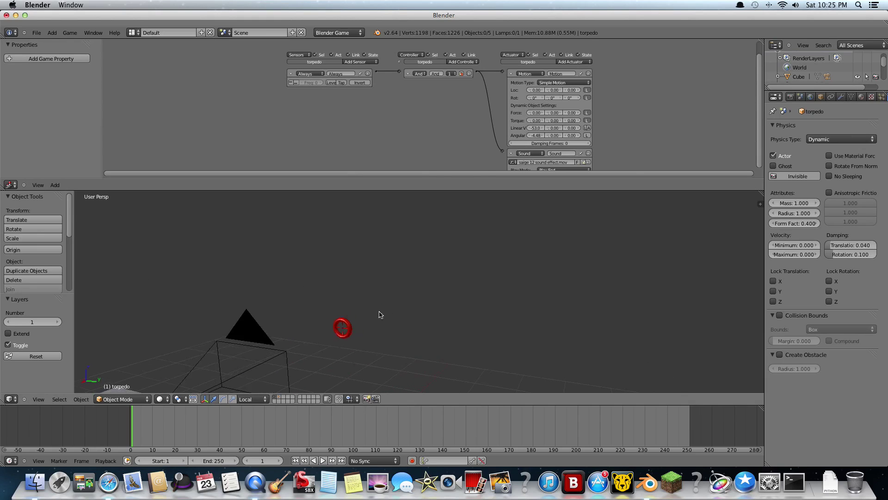
{"action": "left_click", "coordinate": [39, 399]}
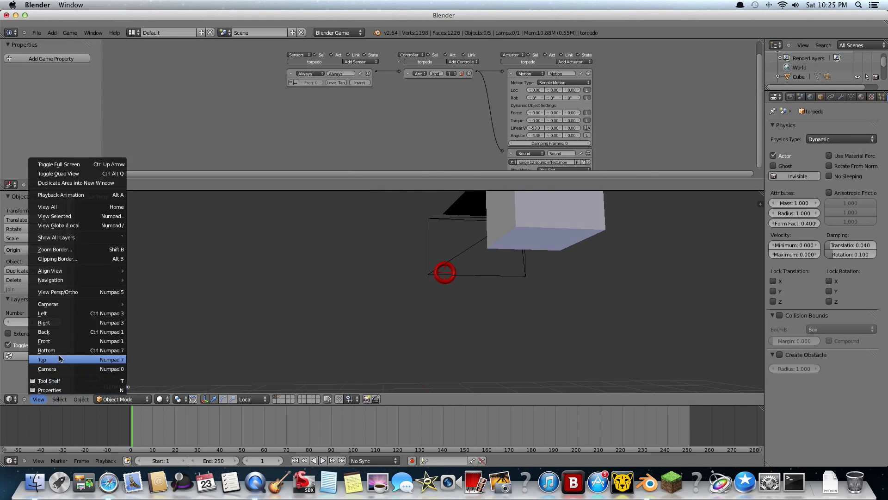
{"action": "left_click", "coordinate": [46, 368]}
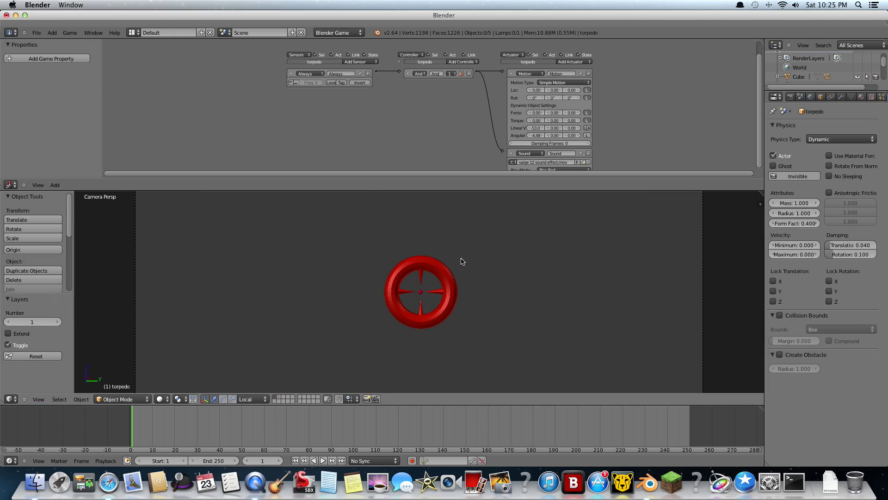
{"action": "right_click", "coordinate": [422, 292]}
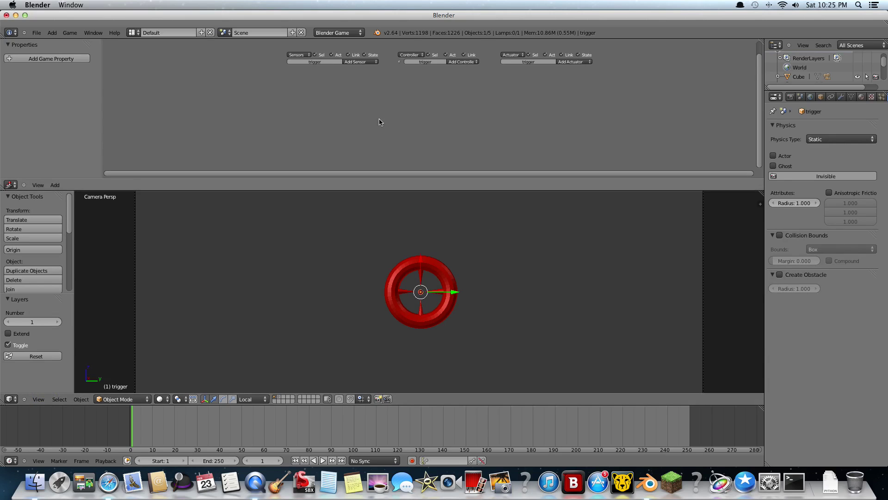
{"action": "left_click", "coordinate": [363, 62]}
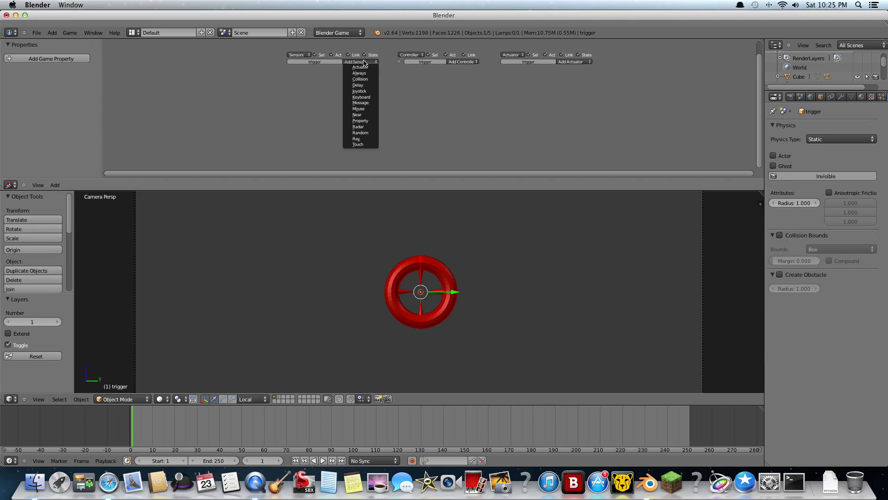
{"action": "left_click", "coordinate": [369, 98]}
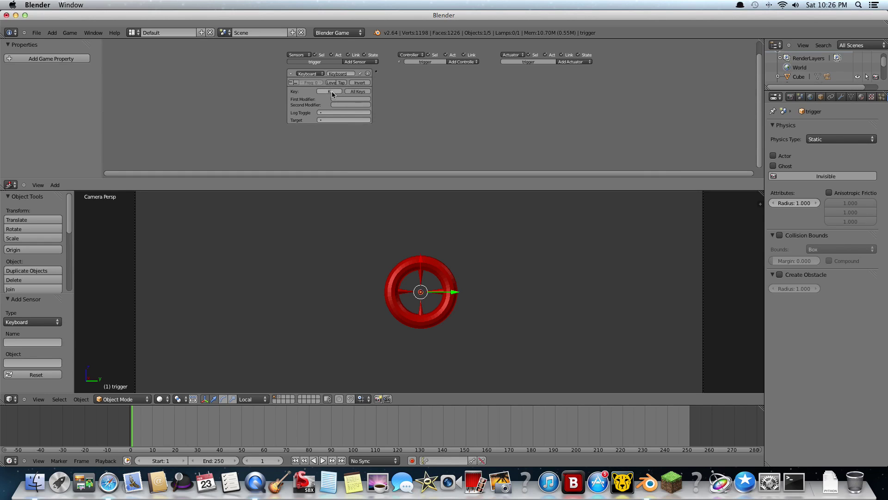
Step: Add an Edit Object actuator to the trigger, link it to the keyboard sensor, and set torpedo as the object to add
{"action": "left_click", "coordinate": [587, 62]}
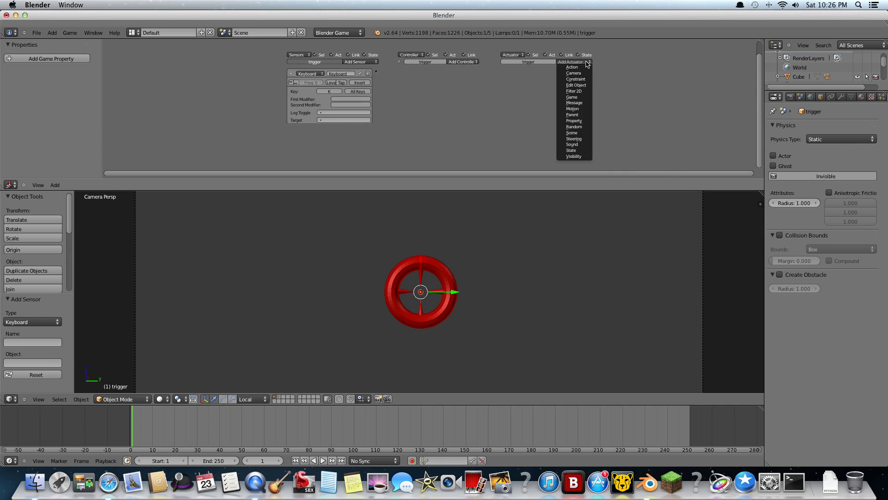
{"action": "left_click", "coordinate": [575, 85]}
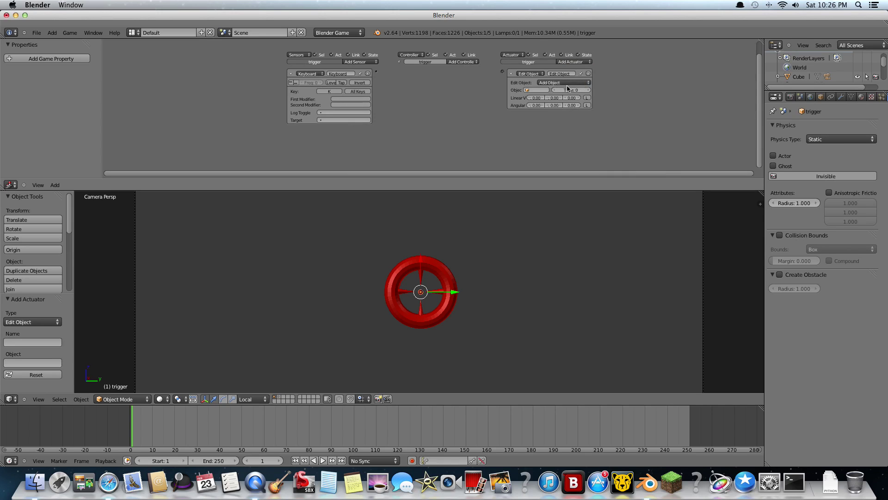
{"action": "left_click_drag", "start_coordinate": [502, 71], "coordinate": [376, 71]}
{"action": "left_click", "coordinate": [541, 90]}
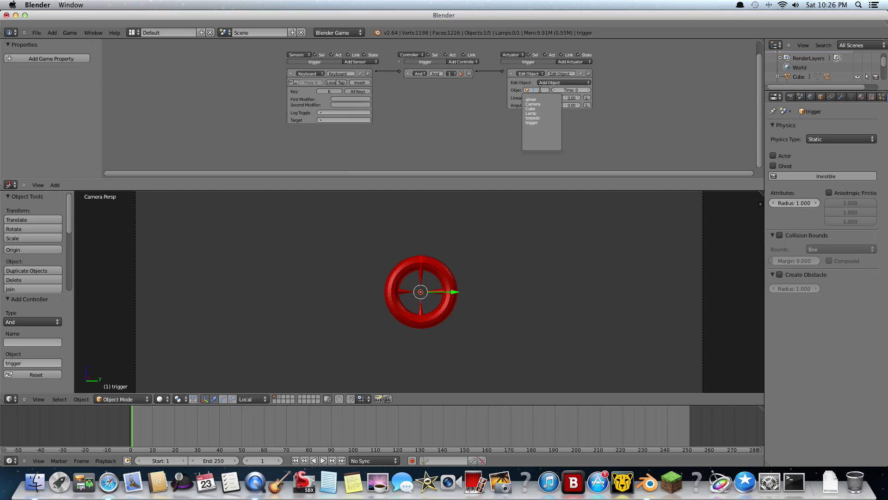
{"action": "left_click", "coordinate": [532, 118]}
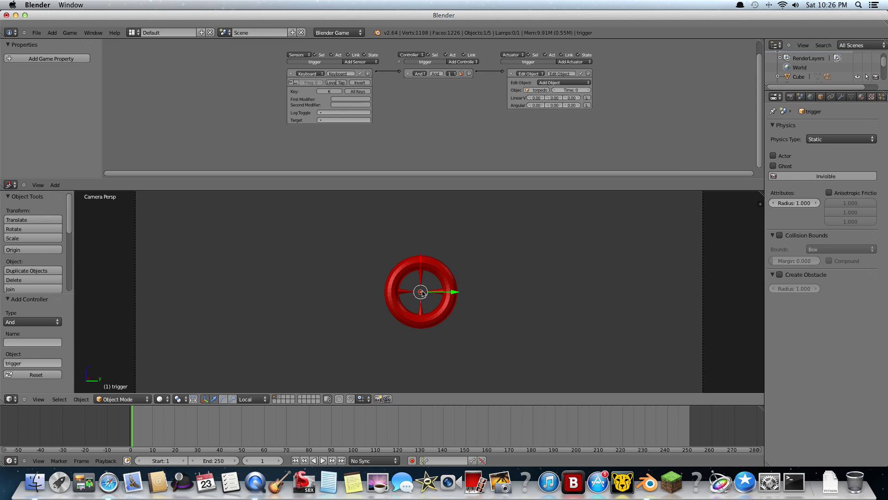
Step: Parent the trigger sphere to the aimer using the Object option
{"action": "right_click", "coordinate": [449, 278], "text": "shift"}
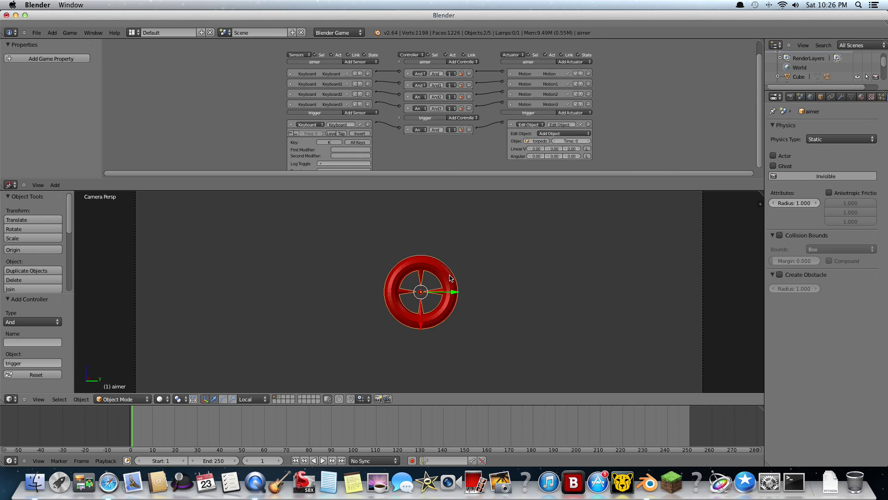
{"action": "key", "text": "ctrl+p"}
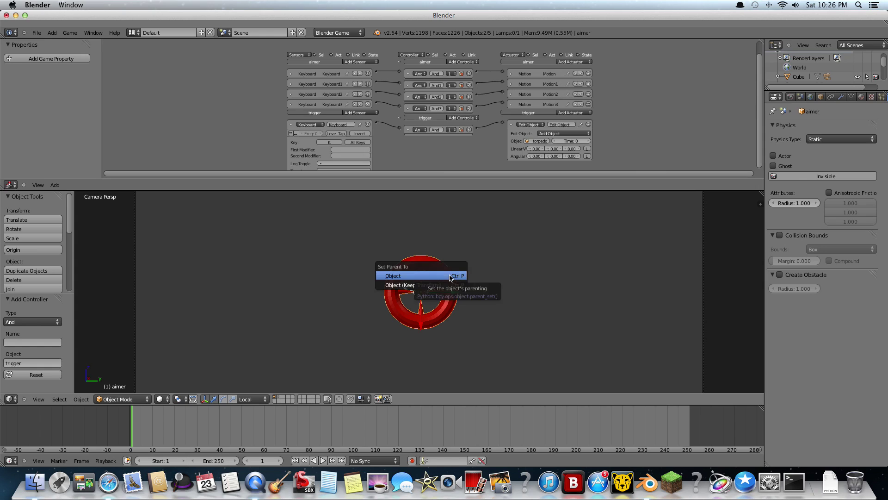
{"action": "left_click", "coordinate": [450, 277]}
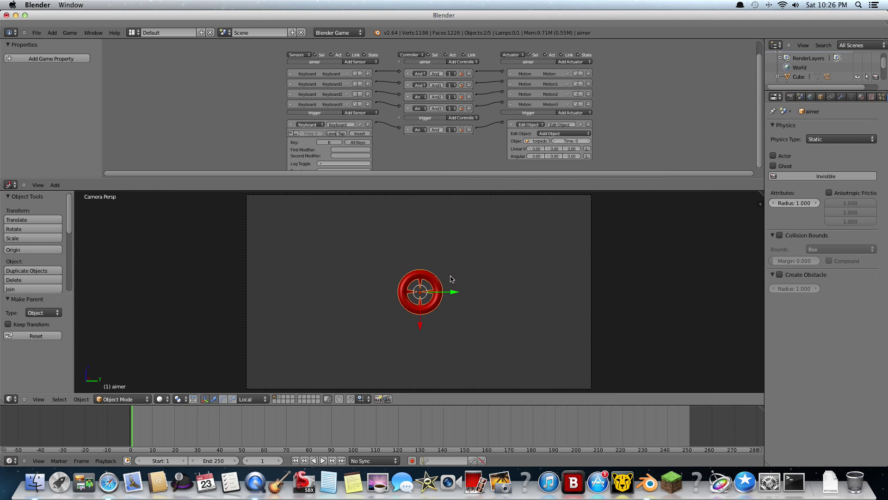
Step: Test-run the game, moving the aimer in all four directions and firing a torpedo with the trigger
{"action": "key", "text": "p"}
{"action": "key", "text": "Left"}
{"action": "key", "text": "Down"}
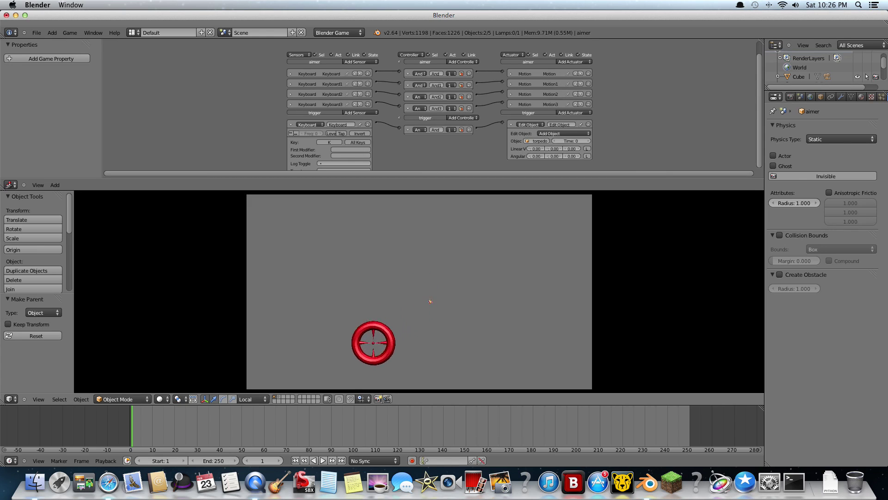
{"action": "key", "text": "Right"}
{"action": "key", "text": "Right"}
{"action": "key", "text": "Up"}
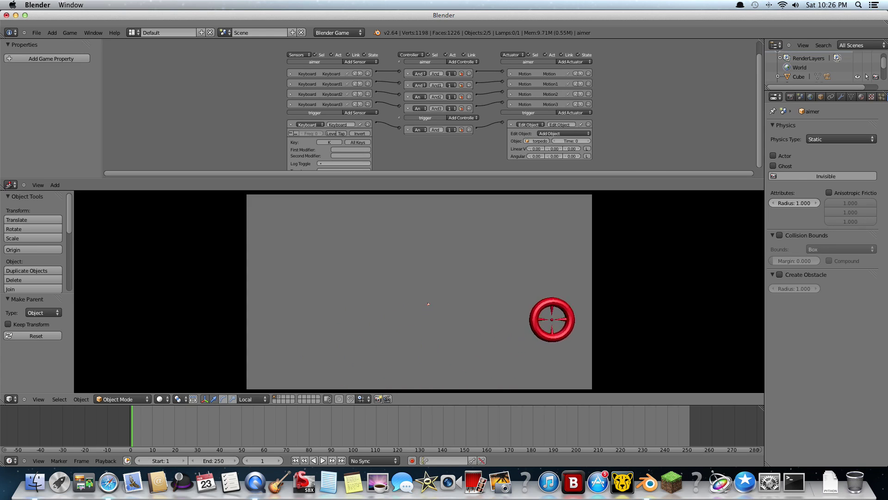
{"action": "key", "text": "k"}
{"action": "key", "text": "Left"}
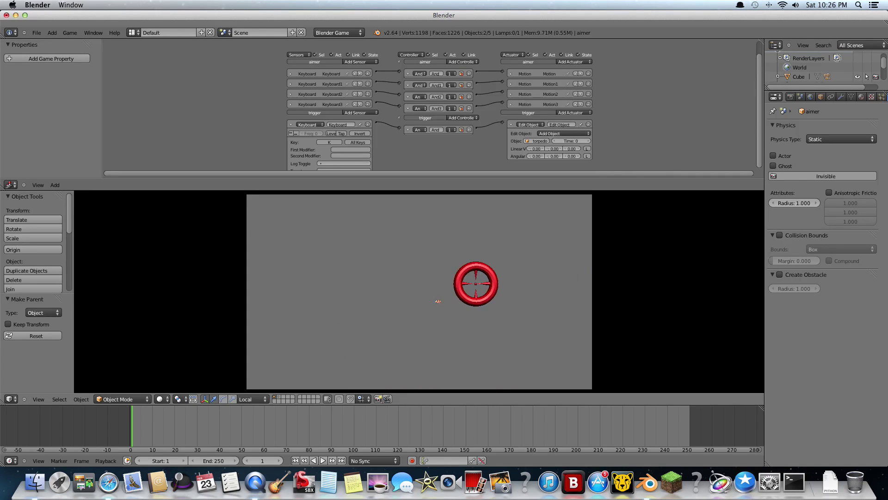
{"action": "key", "text": "Escape"}
Step: Scale the torpedo on layer 2 down uniformly by a factor of about 0.565
{"action": "key", "text": "2"}
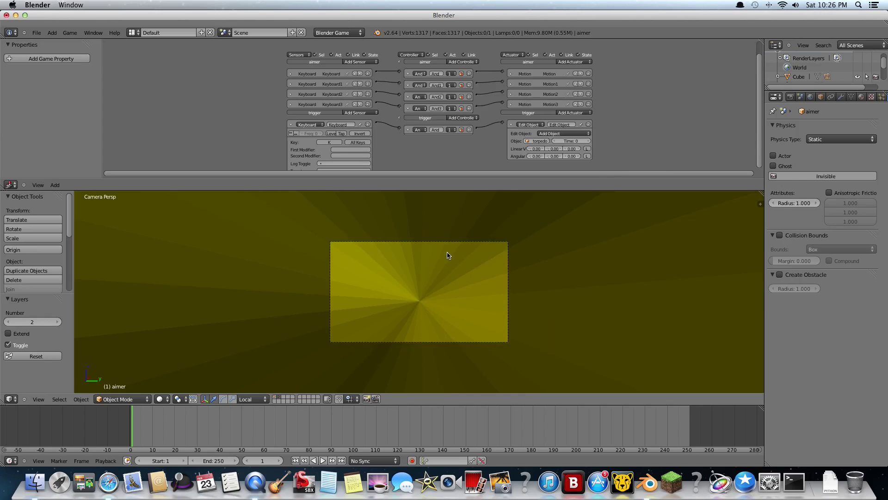
{"action": "key", "text": "KP_0"}
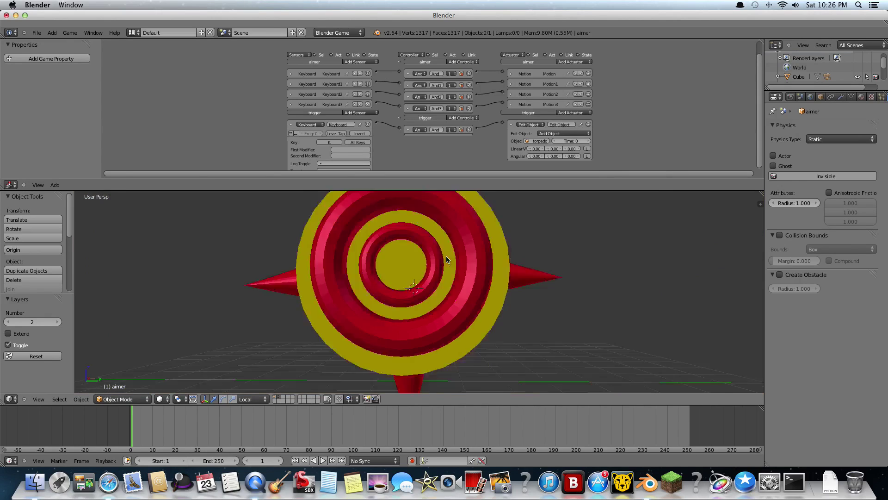
{"action": "right_click", "coordinate": [396, 287]}
{"action": "key", "text": "s"}
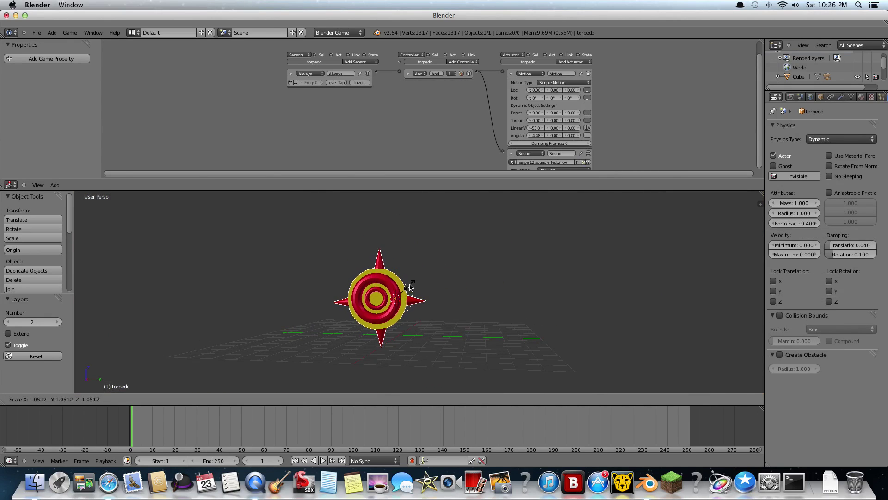
{"action": "left_click", "coordinate": [397, 290]}
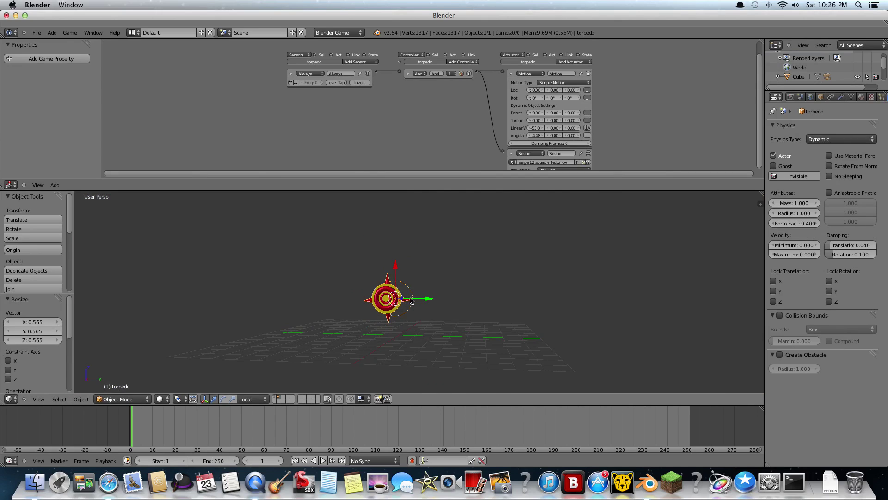
Step: Return to layer 1 in camera view and test-run the game with the smaller torpedo
{"action": "key", "text": "1"}
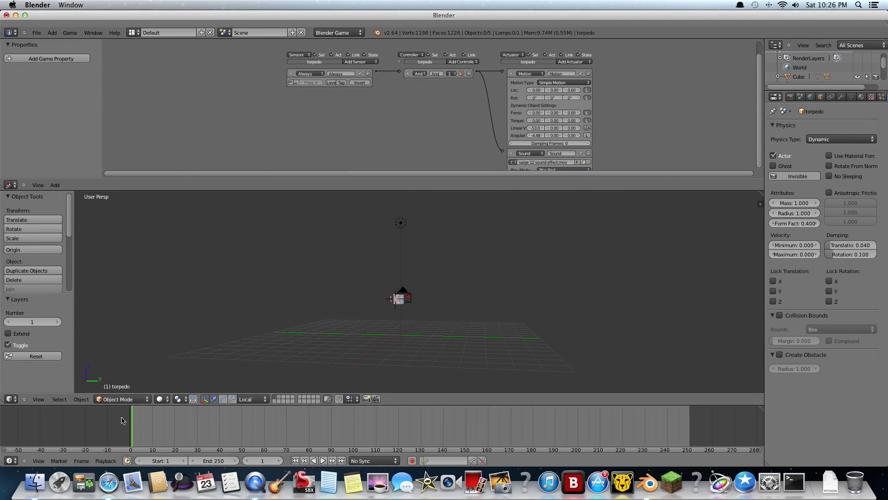
{"action": "left_click", "coordinate": [44, 401]}
{"action": "left_click", "coordinate": [54, 364]}
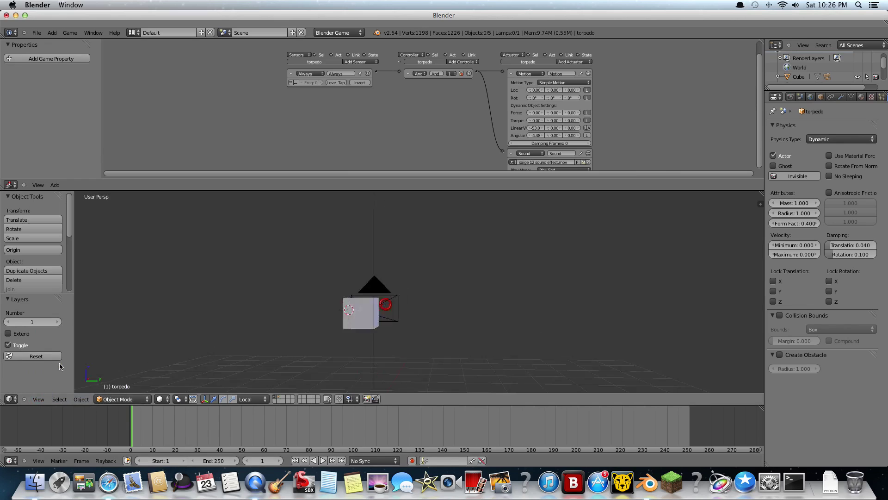
{"action": "key", "text": "Home"}
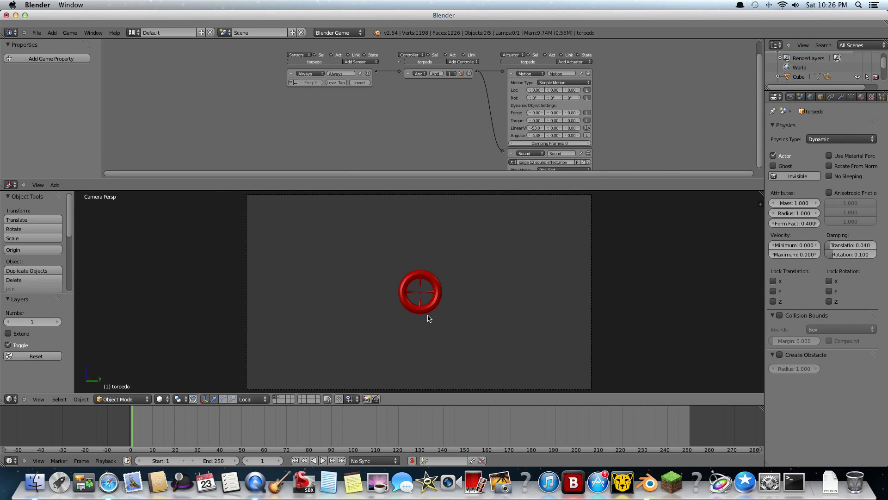
{"action": "key", "text": "p"}
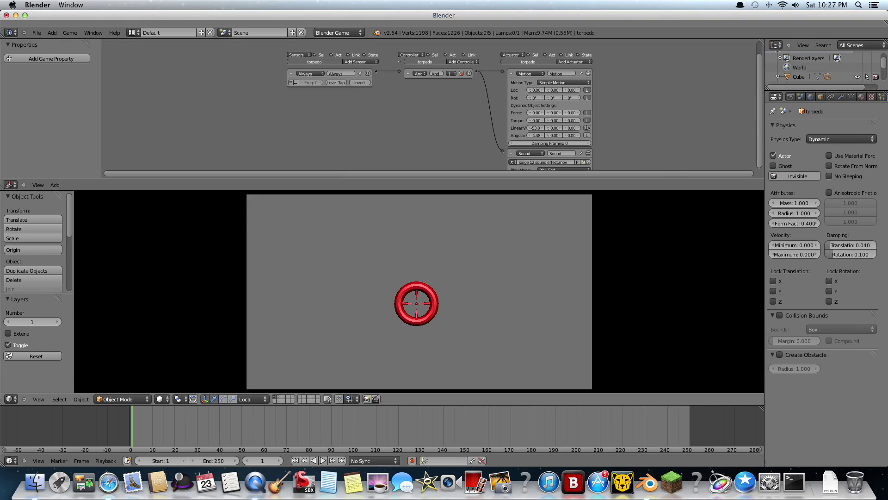
{"action": "key", "text": "Escape"}
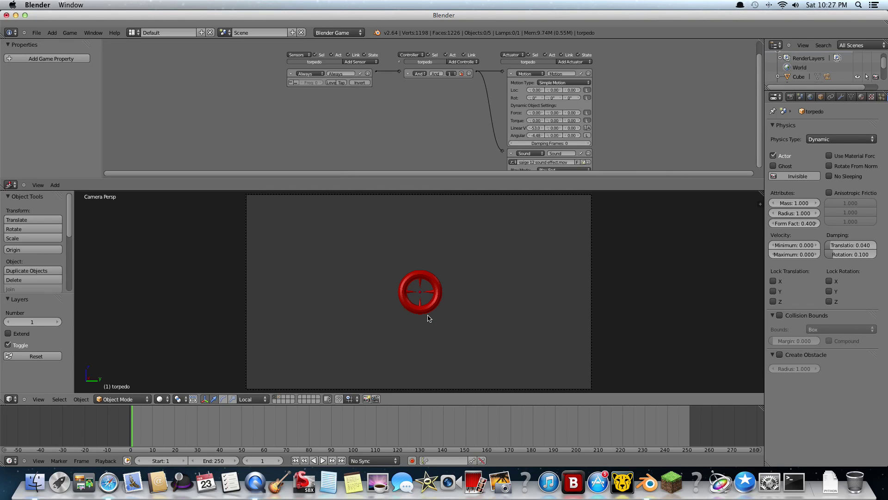